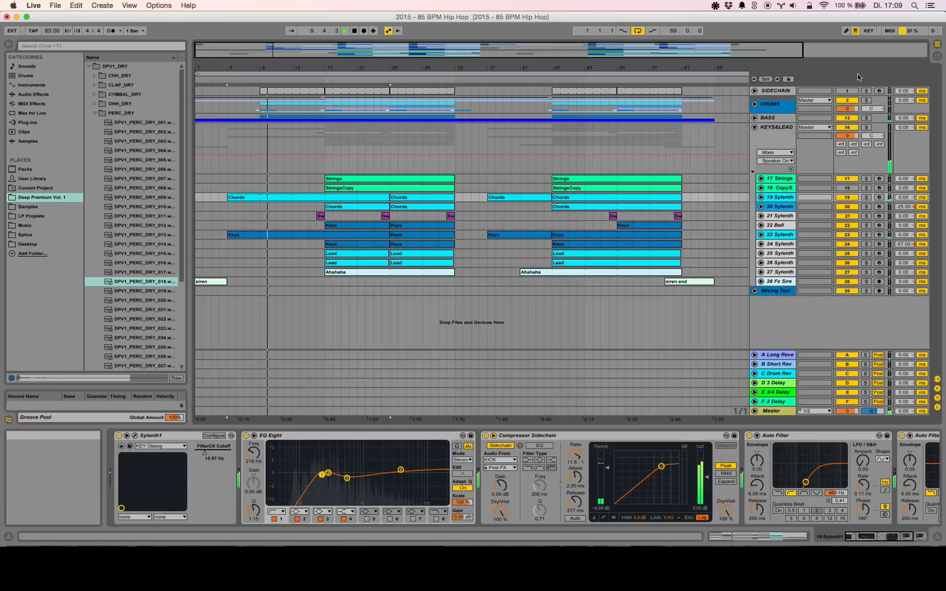
Unfold the DRUMS and BASS groups in the arrangement to view their individual tracks
left_click(754, 104)
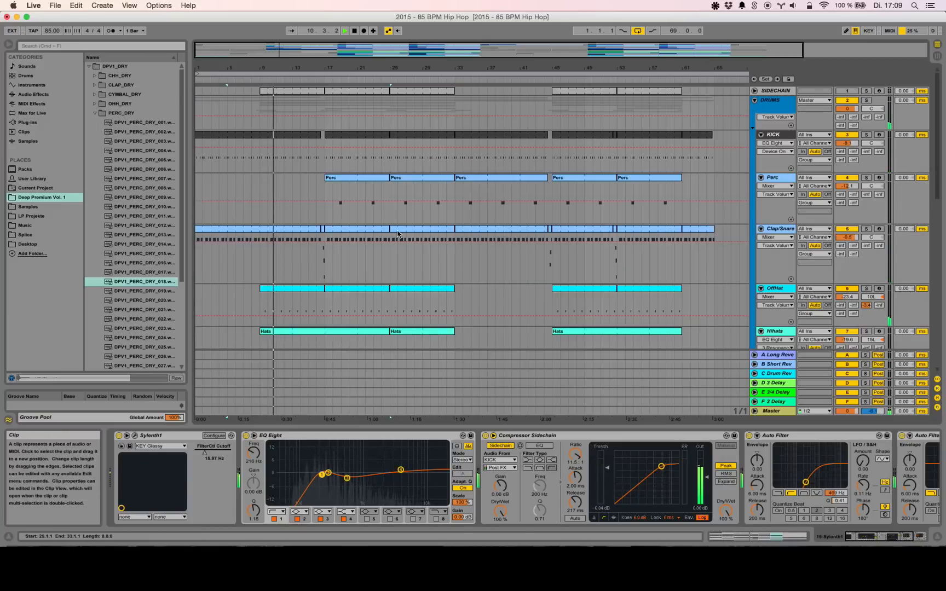
scroll(340, 263, "down", 10)
scroll(339, 264, "down", 4)
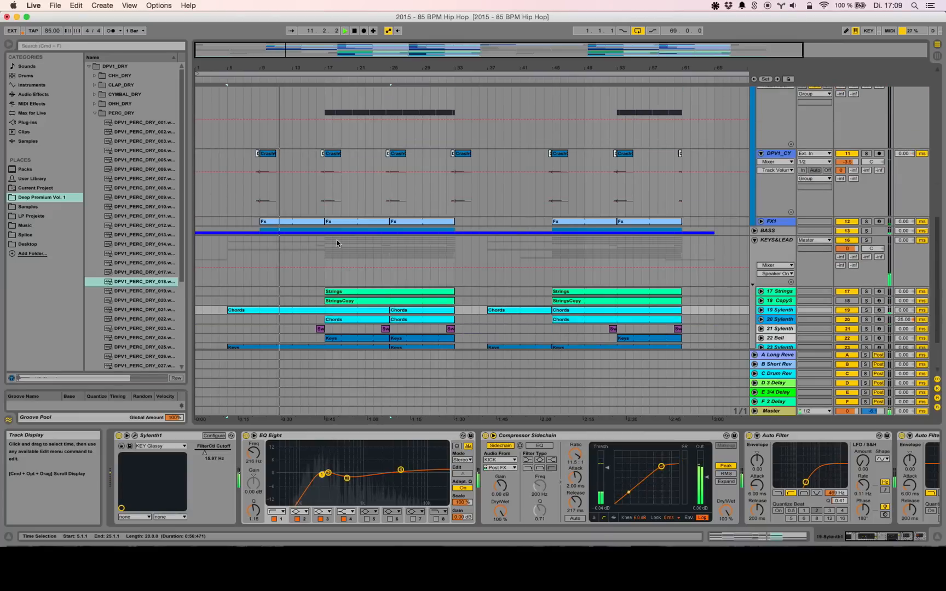
left_click(755, 231)
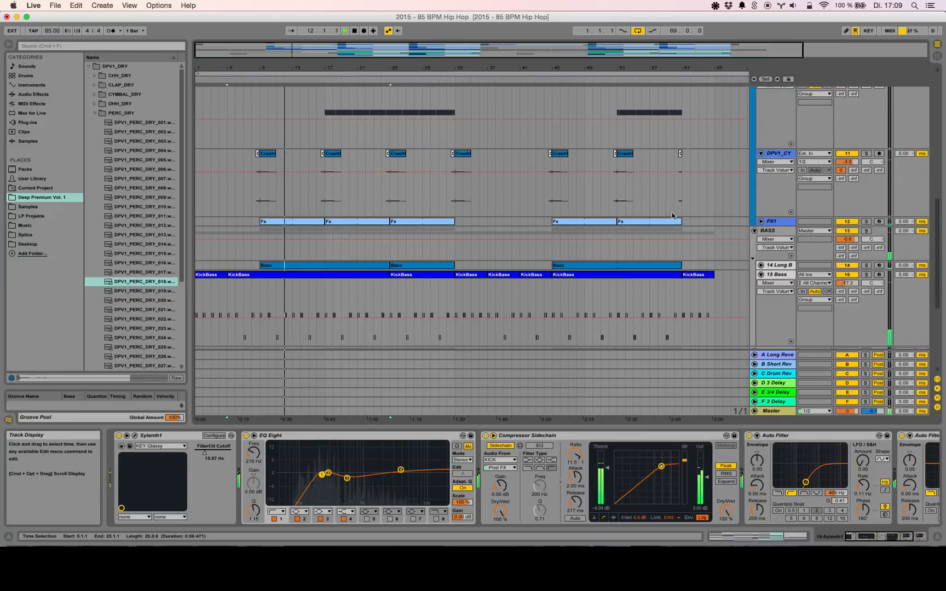
scroll(581, 245, "down", 4)
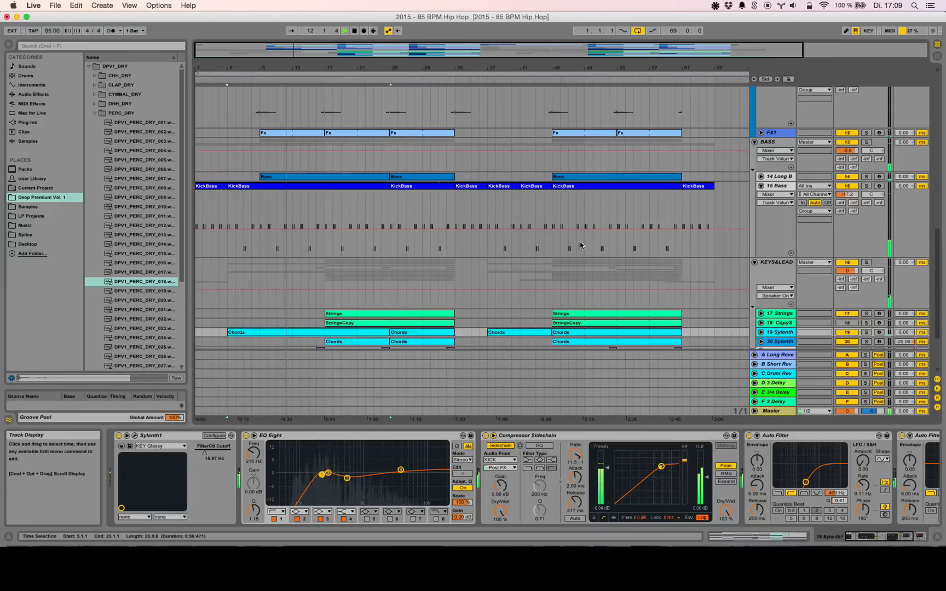
Unfold the Long Bass track, examine the notes of its Bass clip starting at bar 9, and return to the track's devices
left_click(762, 177)
double_click(307, 179)
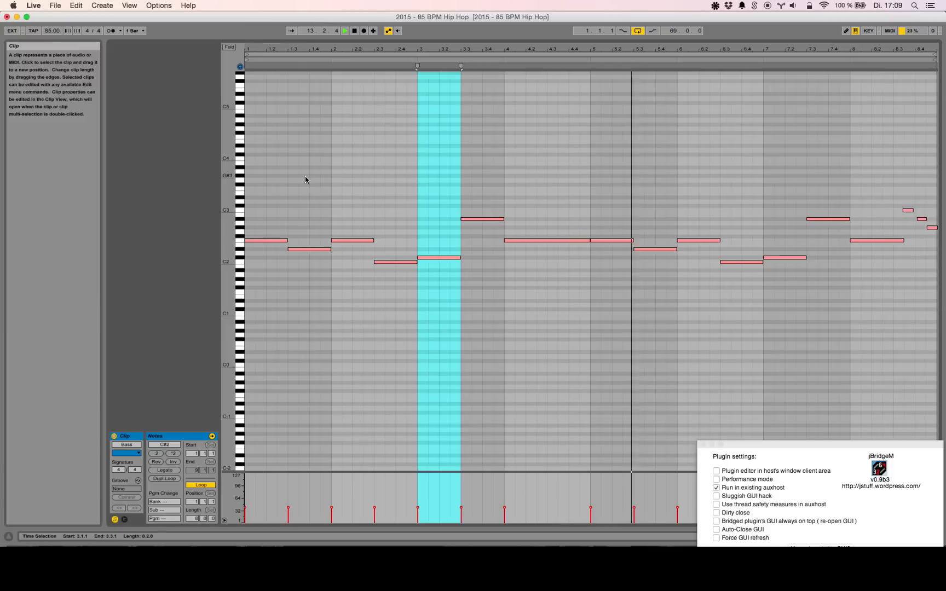
left_click(702, 444)
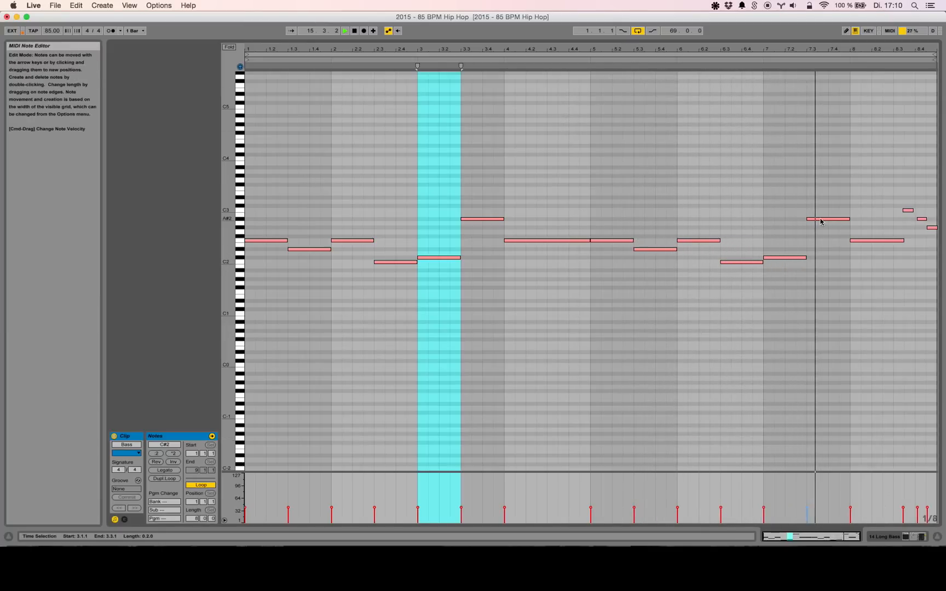
left_click(887, 540)
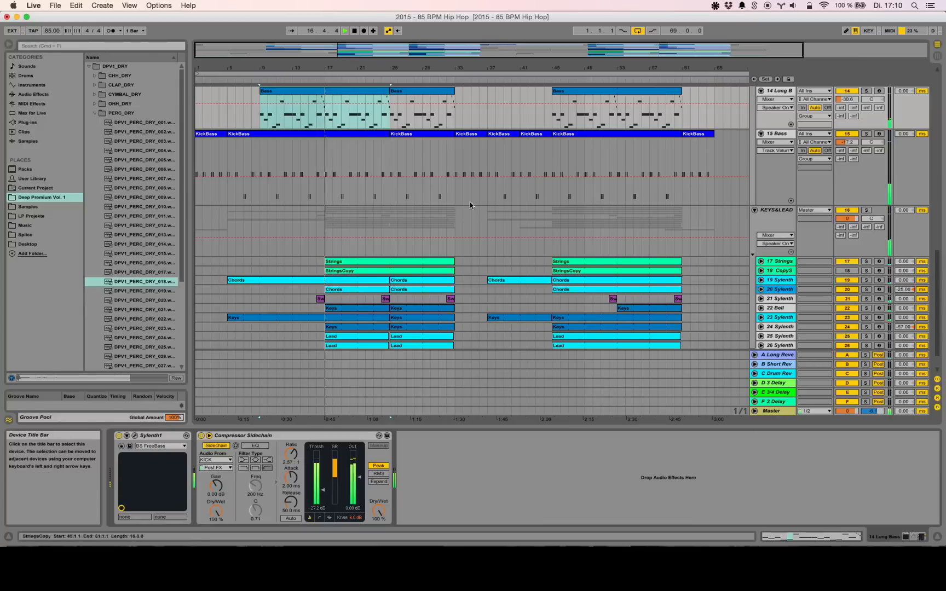
Fold the DRUMS group, the Long Bass track and the BASS group
scroll(466, 203, "up", 5)
scroll(432, 215, "up", 10)
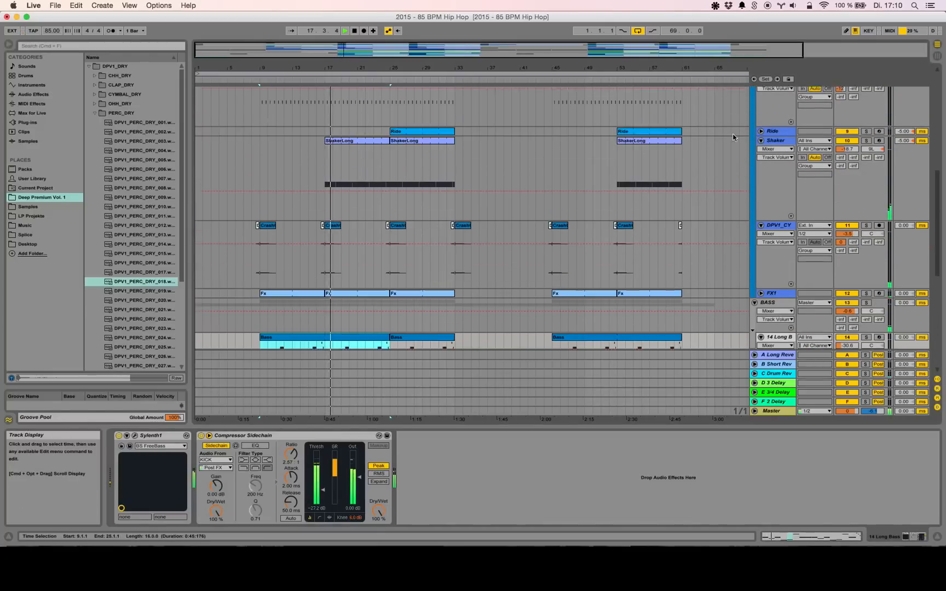
left_click(755, 100)
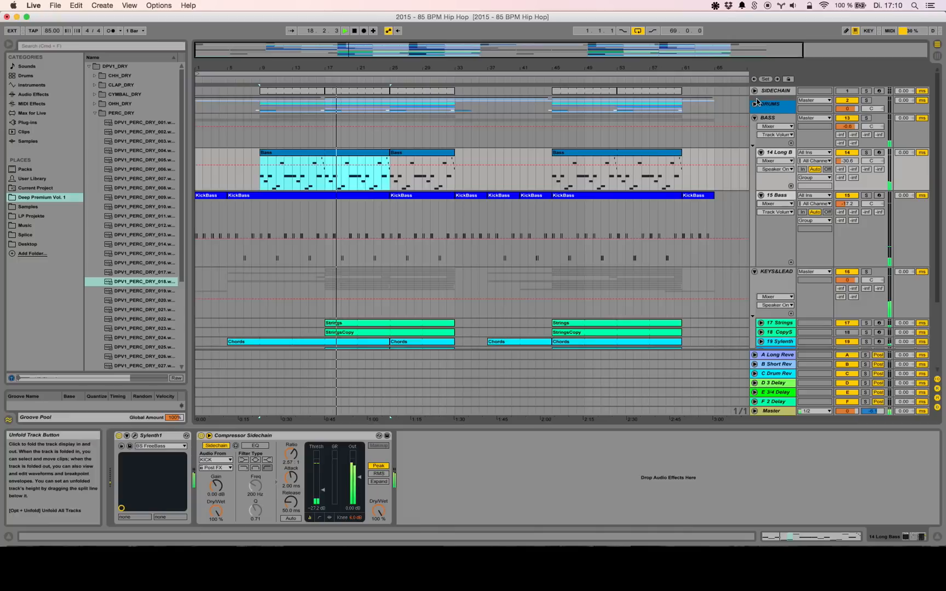
left_click(761, 152)
left_click(754, 118)
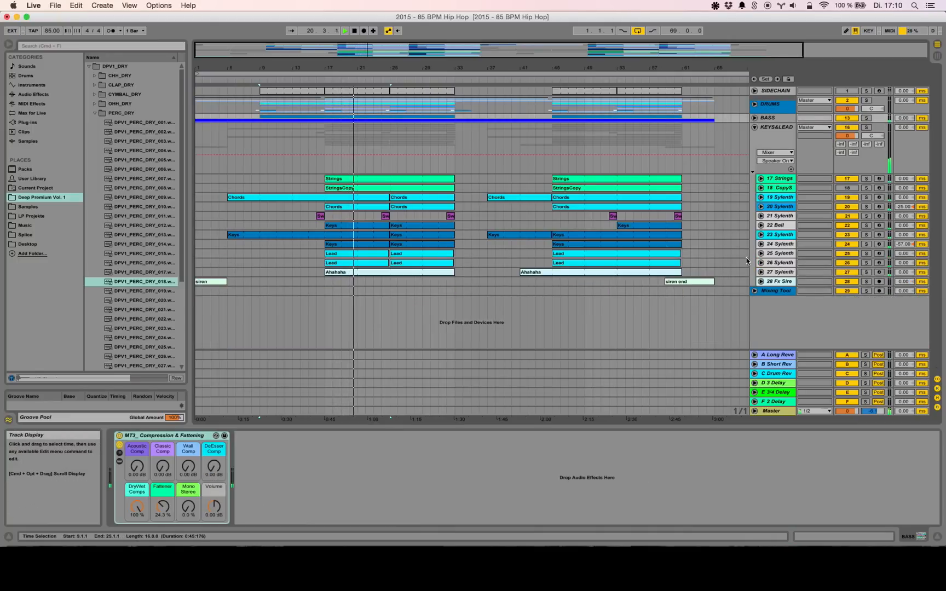
Unfold lead track 26 and the DRUMS group, and select the DRUMS group track
left_click(761, 263)
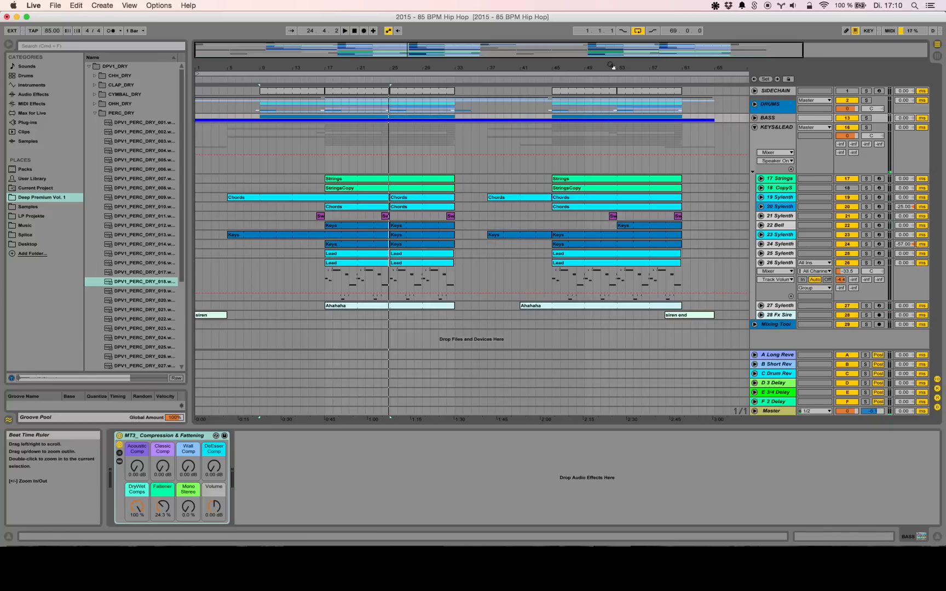
left_click(755, 104)
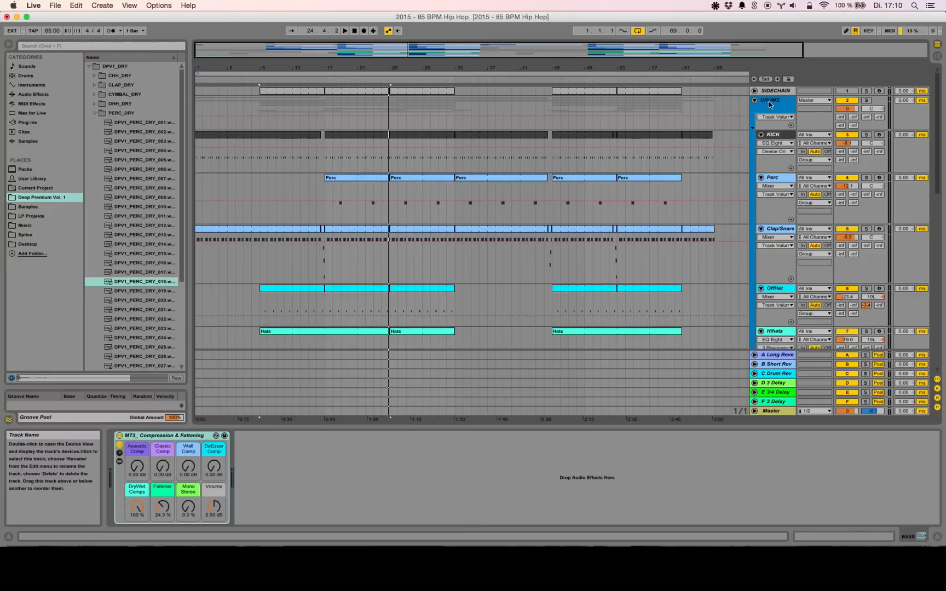
left_click(772, 104)
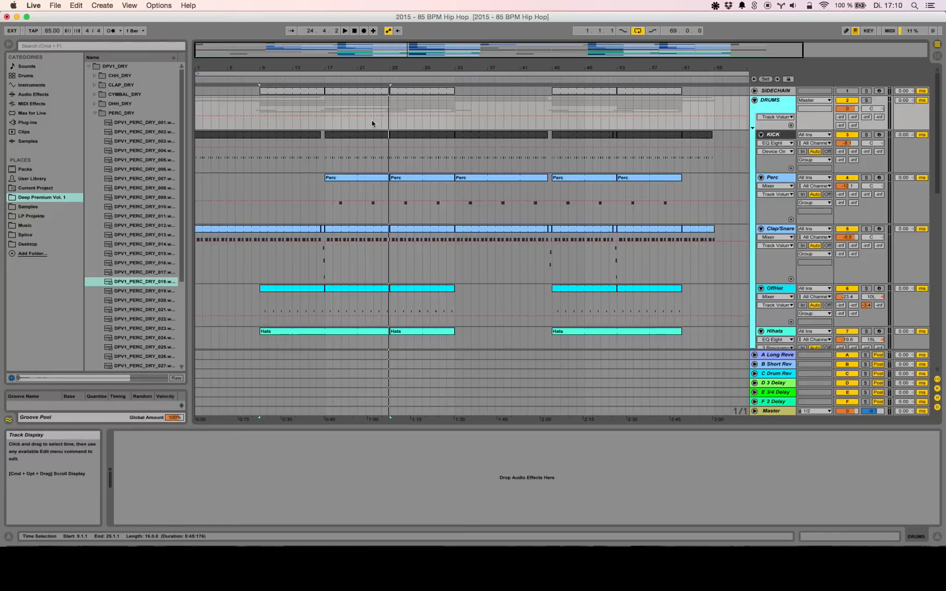
Examine the notes of the KICK clip at bar 17 and return to the track's device chain
double_click(356, 147)
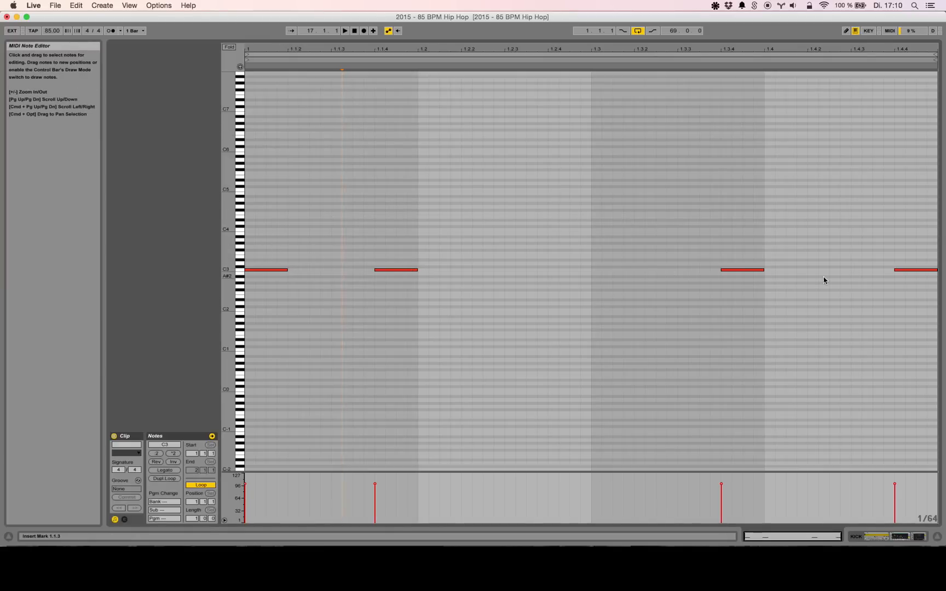
left_click(878, 539)
scroll(416, 160, "up", 2)
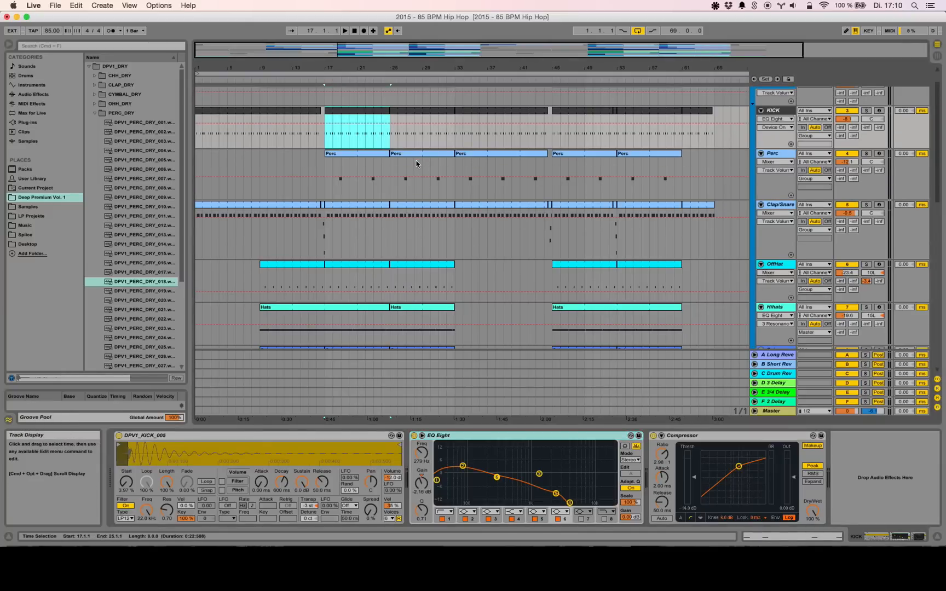
scroll(416, 160, "up", 2)
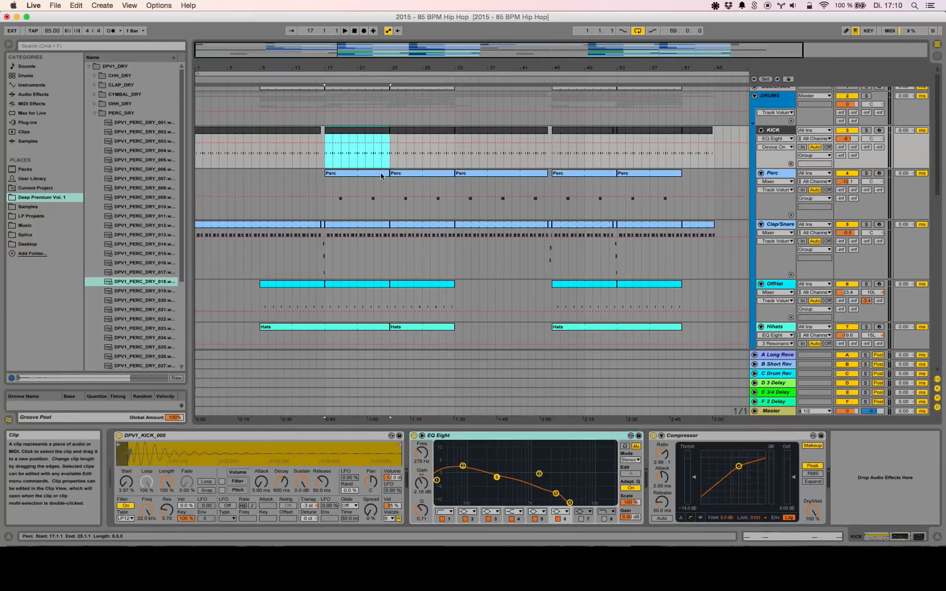
Examine the notes of the Clap/Snare clip at bar 17 and return to its device chain
left_click(363, 225)
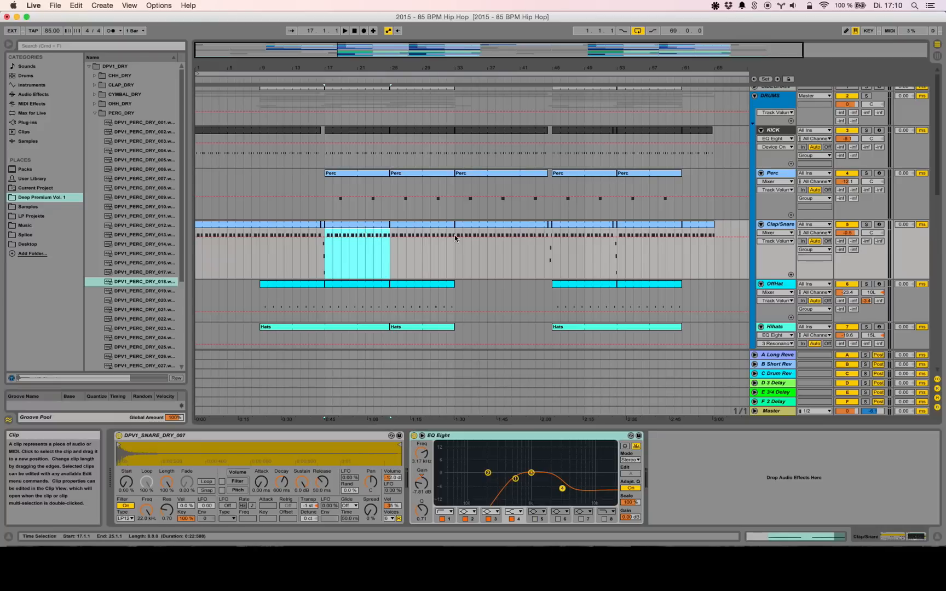
double_click(370, 224)
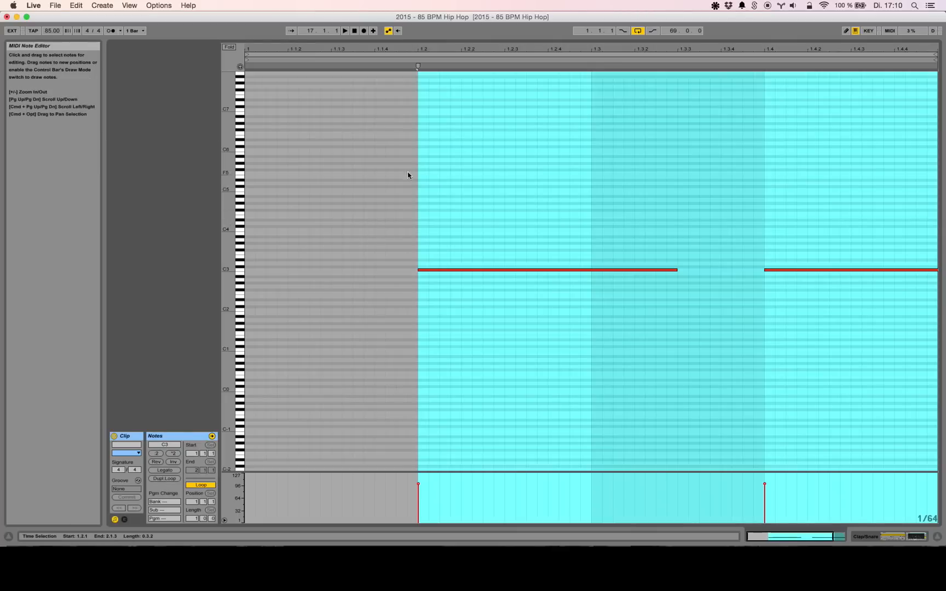
left_click(873, 535)
scroll(377, 175, "up", 2)
scroll(377, 176, "up", 4)
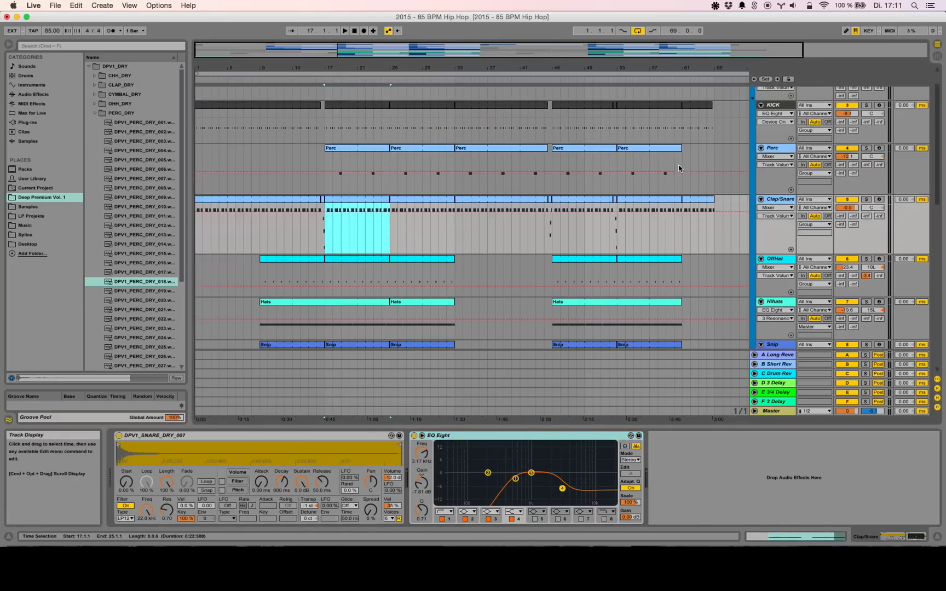
Solo the KICK track and listen to it from bar 17
left_click(866, 138)
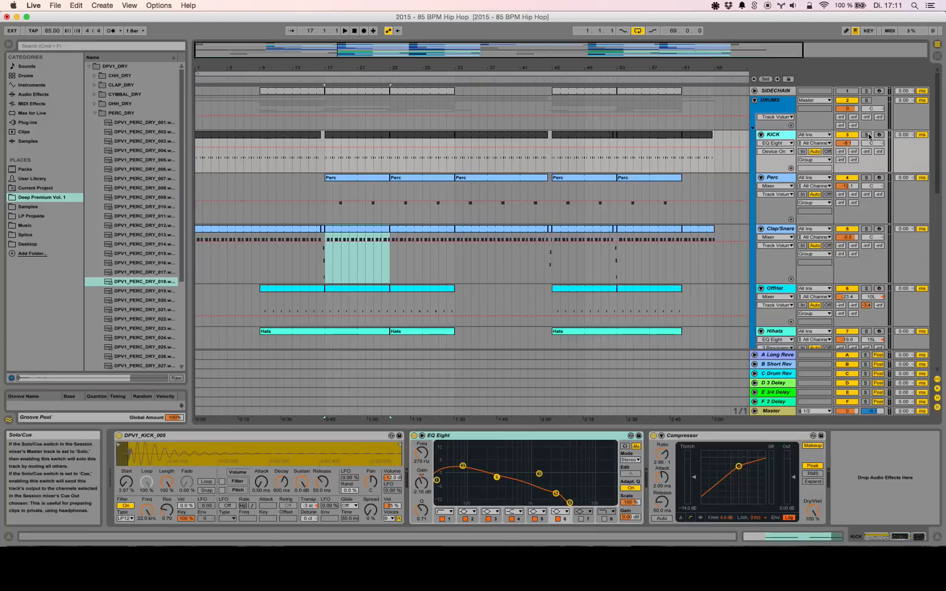
left_click(867, 135)
key("space")
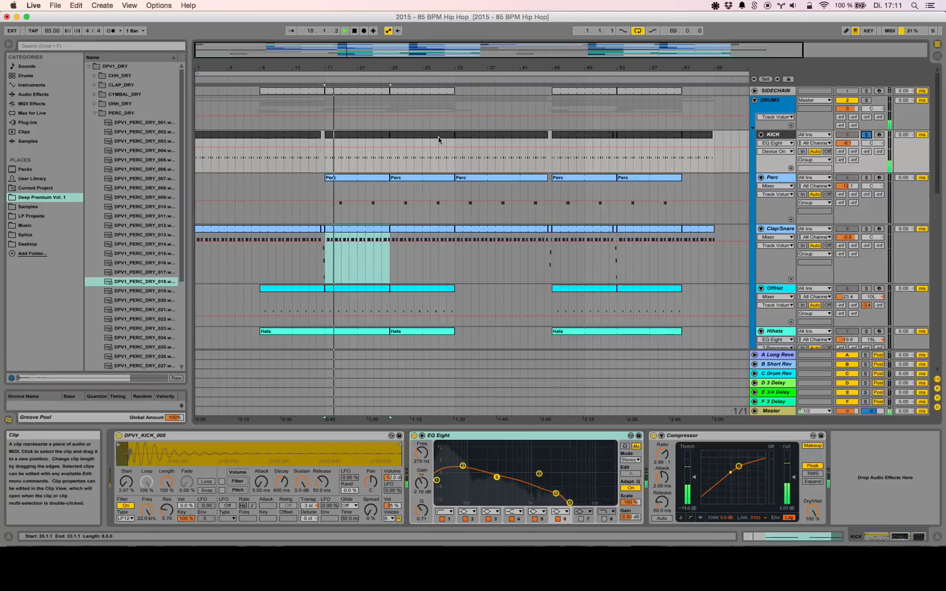
key("space")
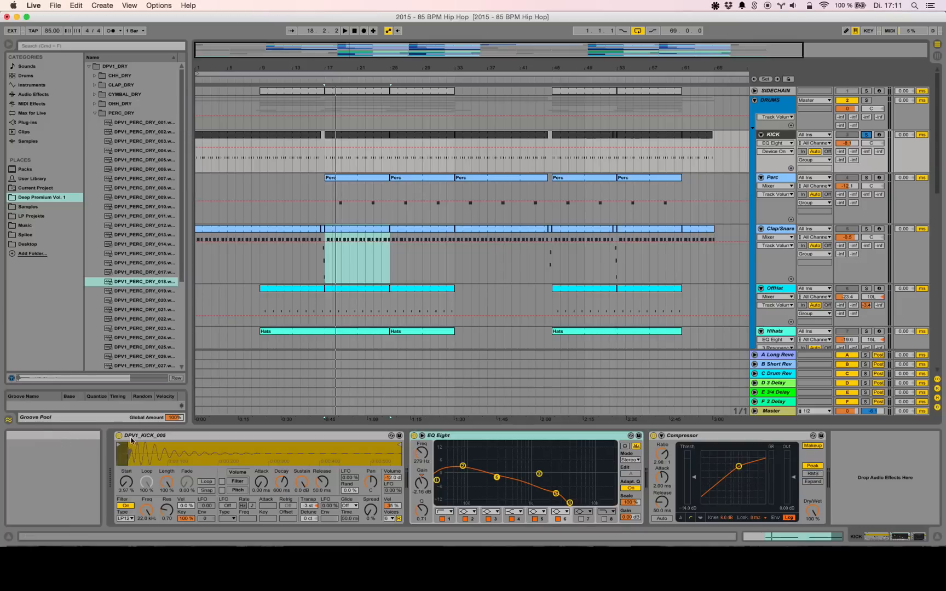
Collapse the PERC_DRY sample folder and expand the KICK folder in the browser
left_click(95, 113)
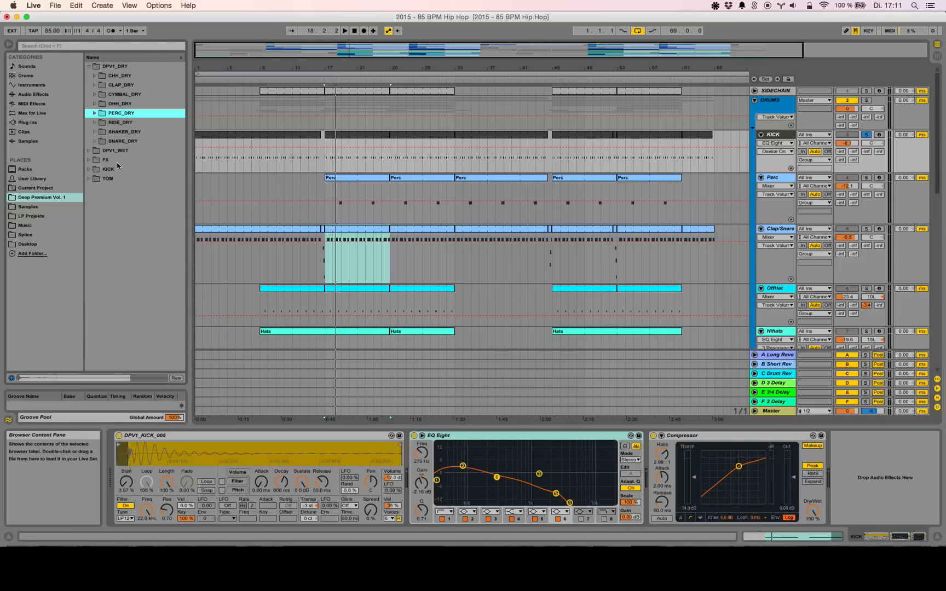
left_click(90, 171)
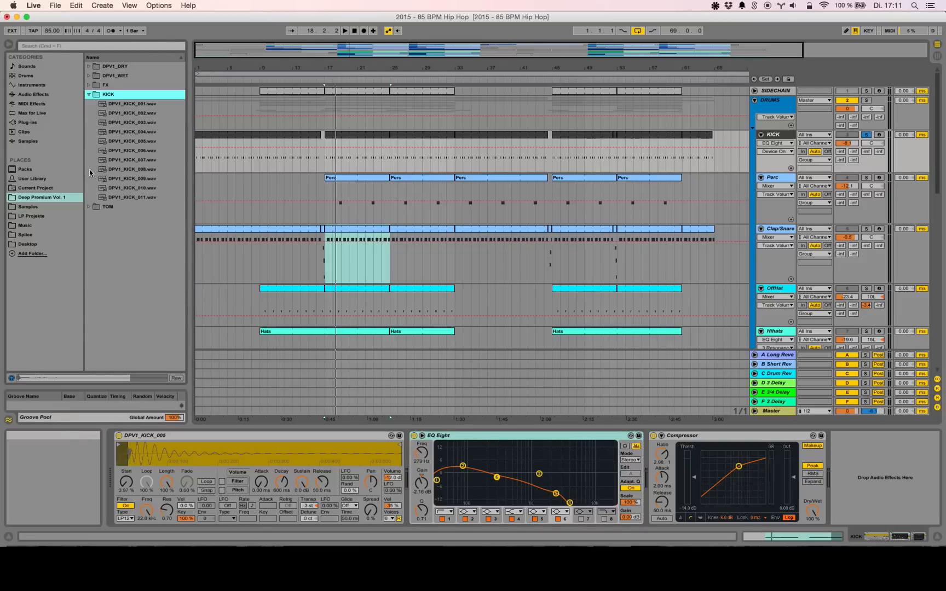
Play the kick clip from bar 17 and compare its sound with the EQ Eight bypassed and re-enabled
left_click(348, 136)
key("space")
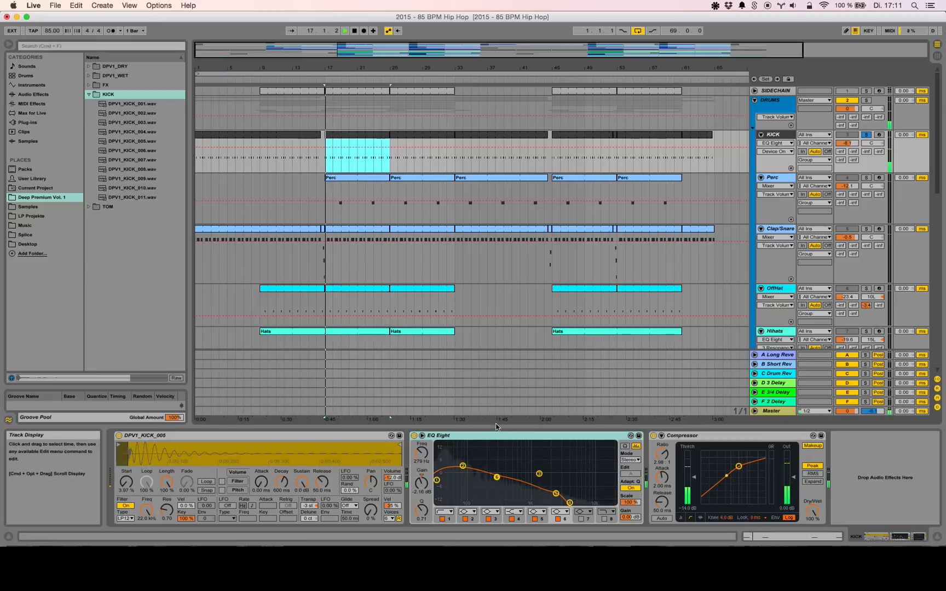
left_click(415, 436)
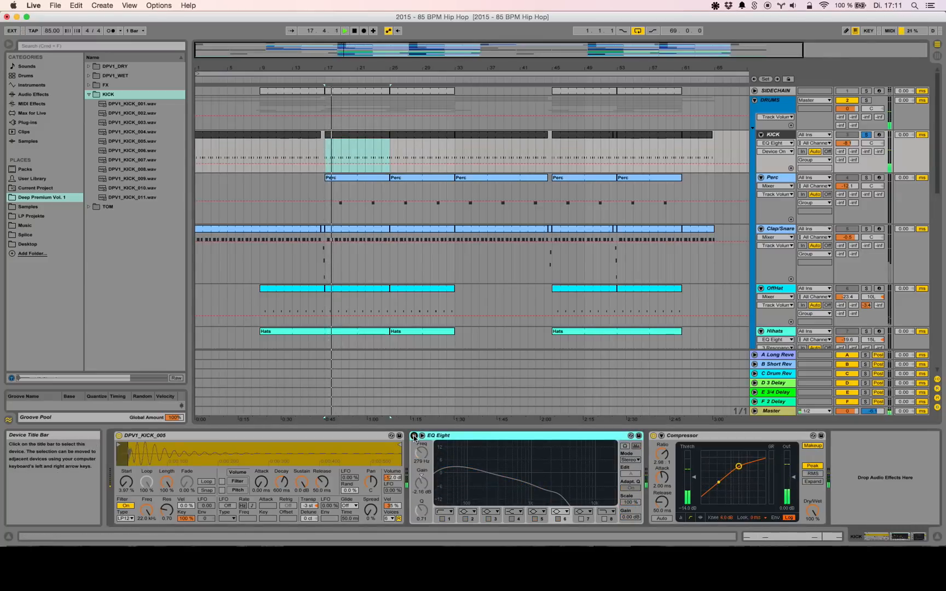
left_click(414, 436)
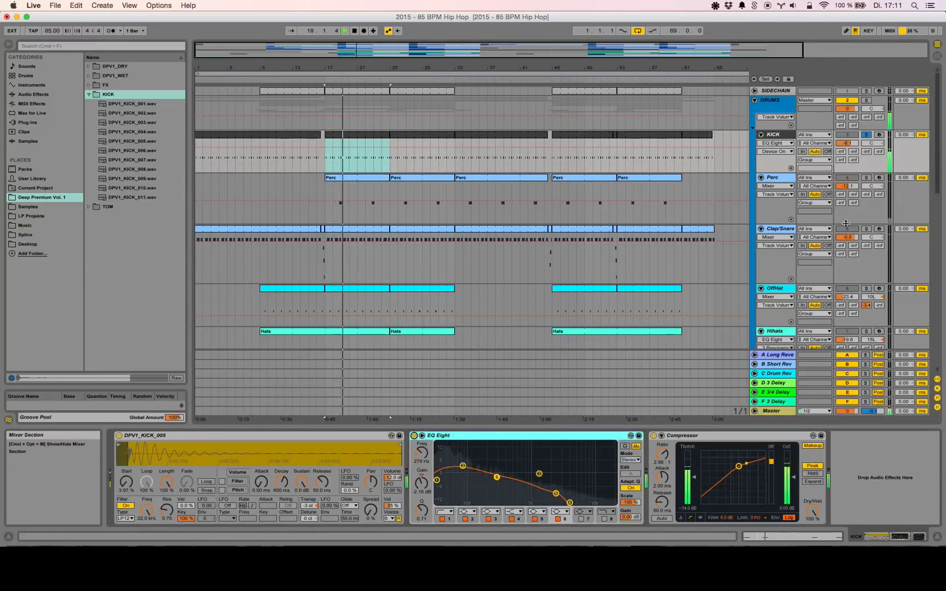
Solo the Clap/Snare track and listen to its clip at bar 17
left_click(867, 231)
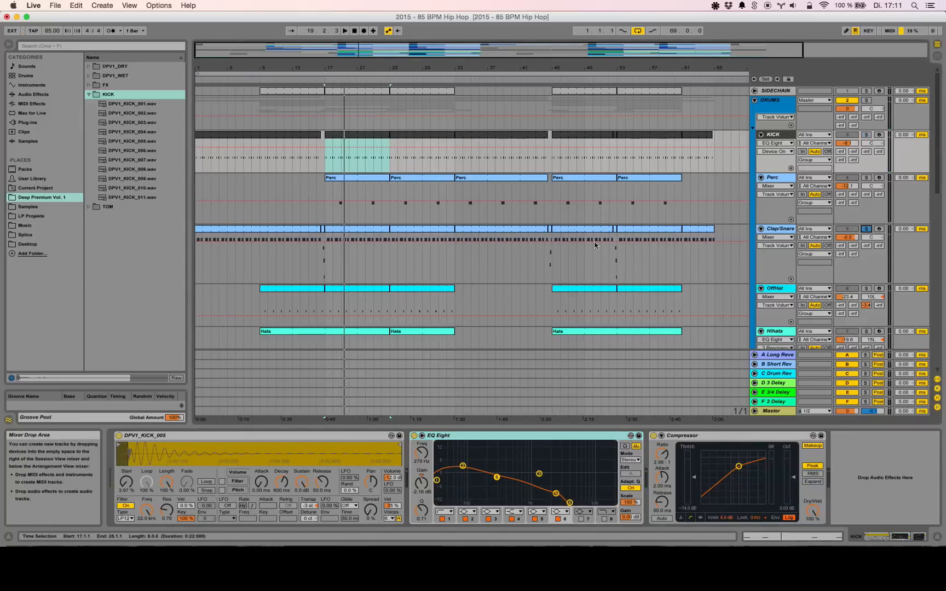
left_click(337, 230)
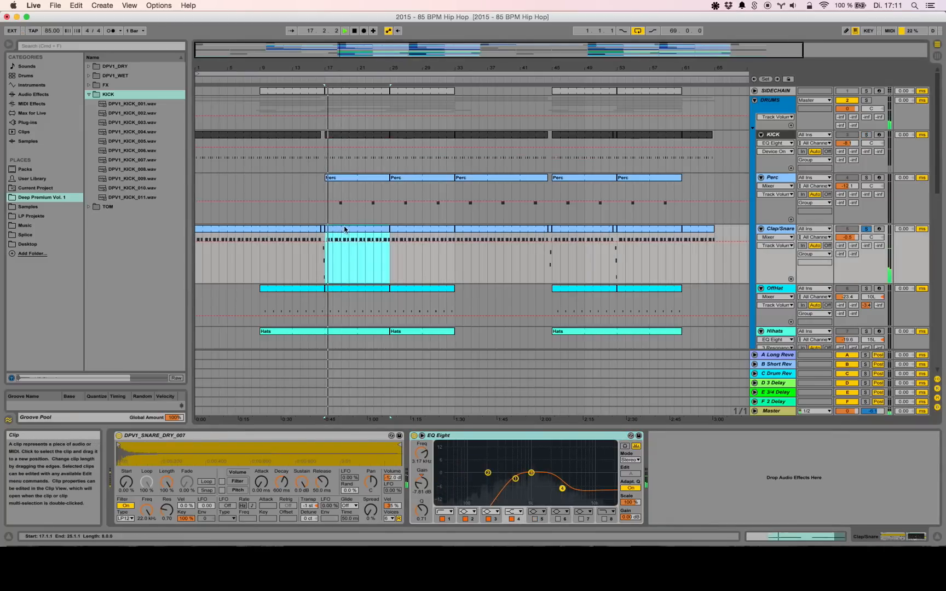
Show the Snip track's devices, solo the track and listen to its clip at bar 17
scroll(705, 261, "down", 2)
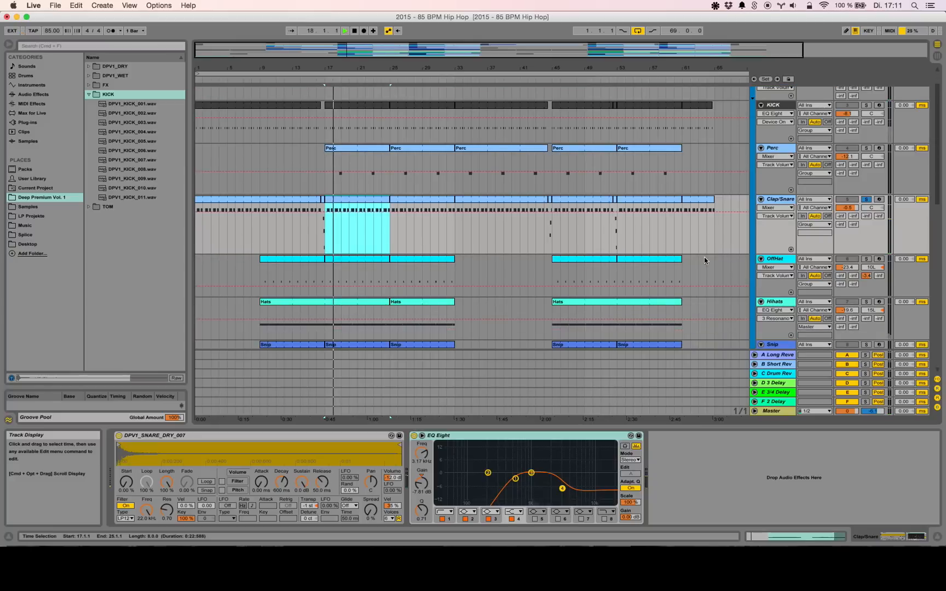
scroll(763, 221, "down", 4)
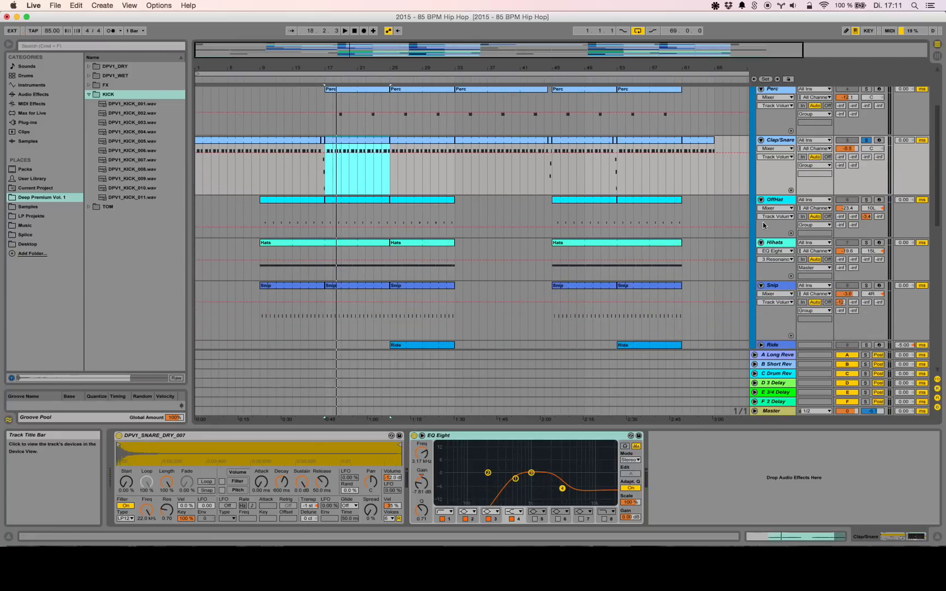
left_click(782, 286)
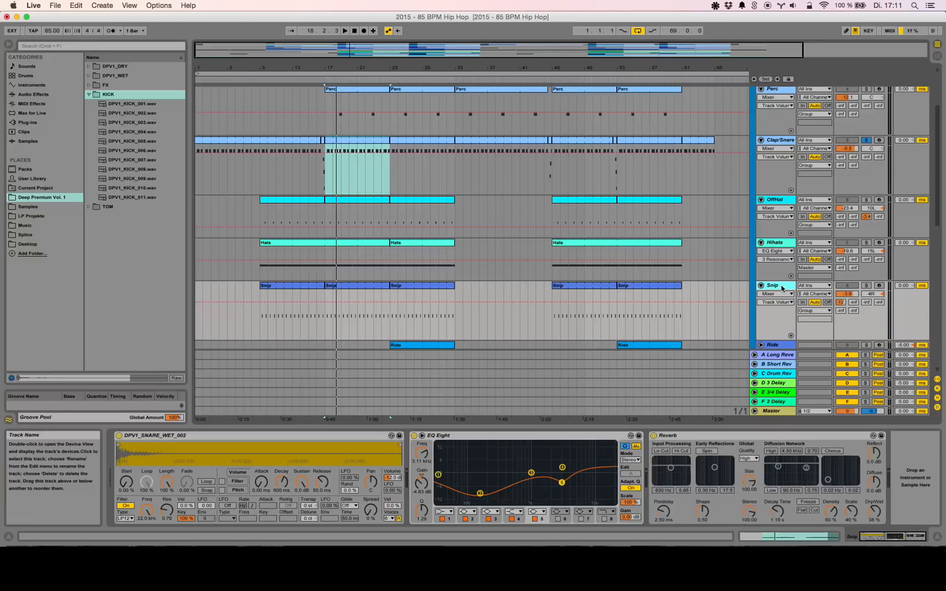
left_click(867, 285)
left_click(363, 287)
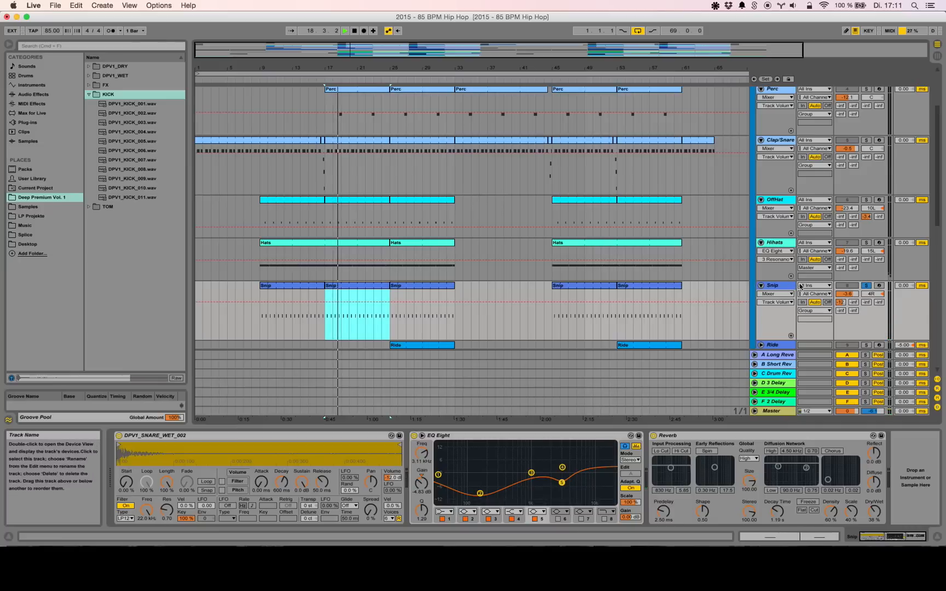
key("space")
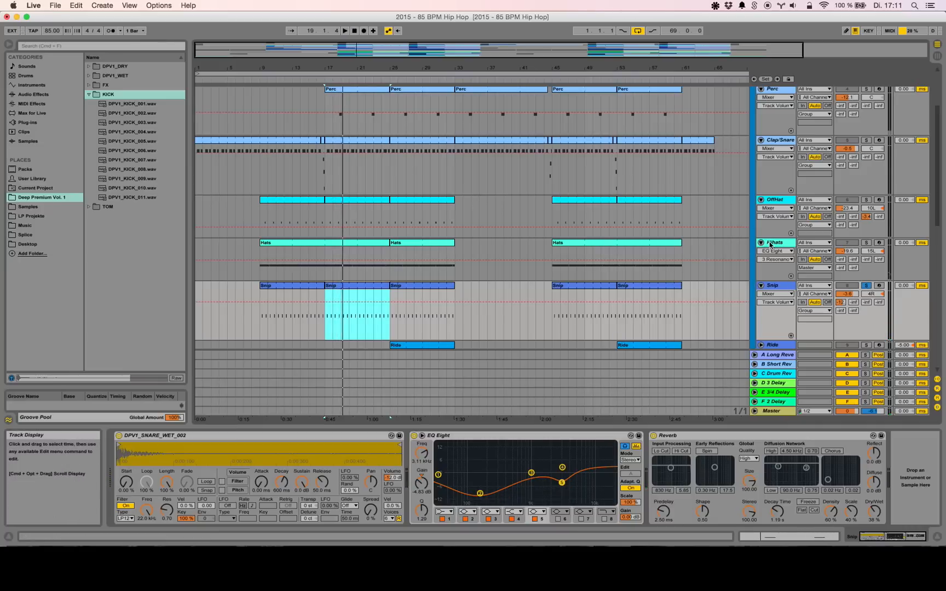
Show the Hihats track's devices and examine the notes and velocities of its Hats clip at bar 9
left_click(778, 242)
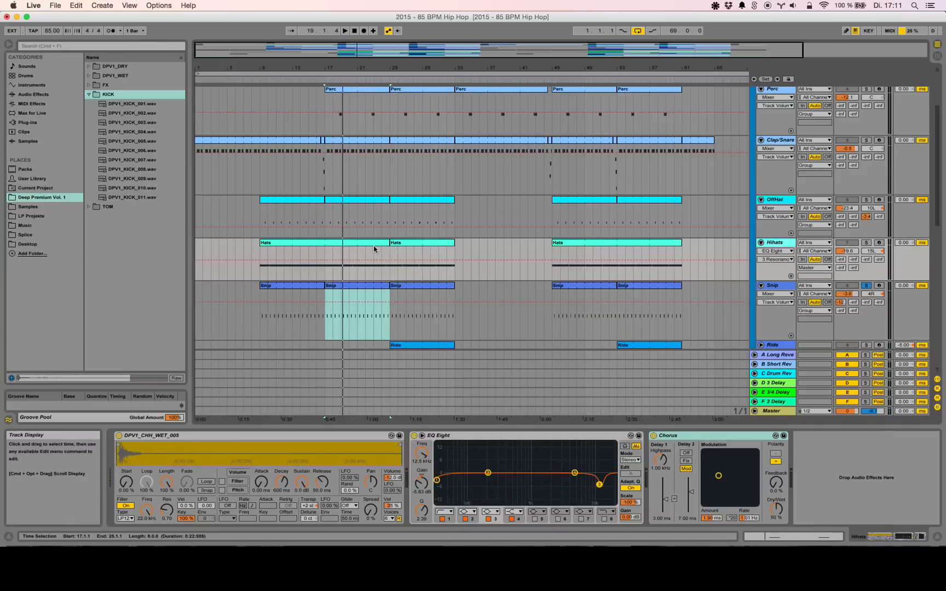
double_click(370, 242)
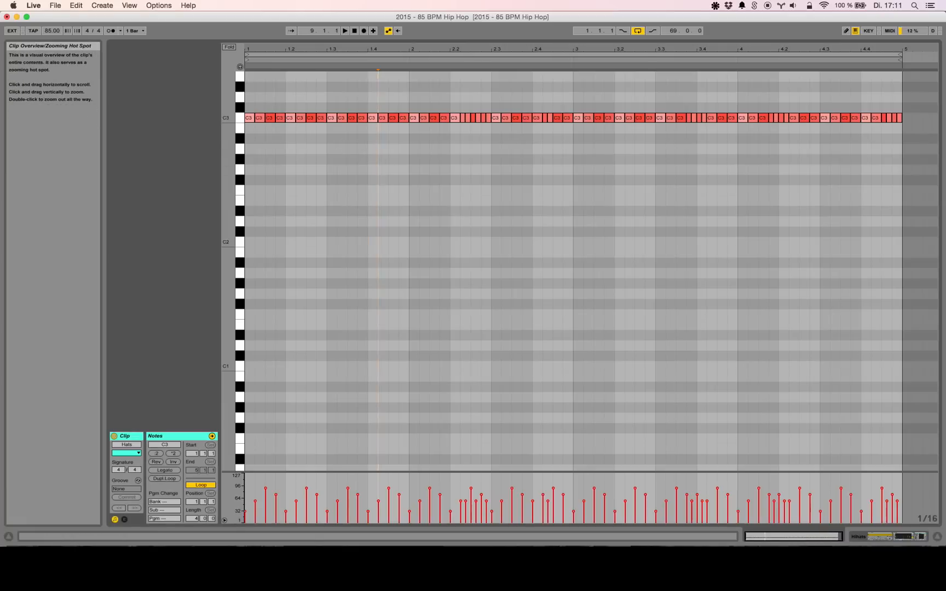
left_click(858, 535)
scroll(809, 174, "up", 1)
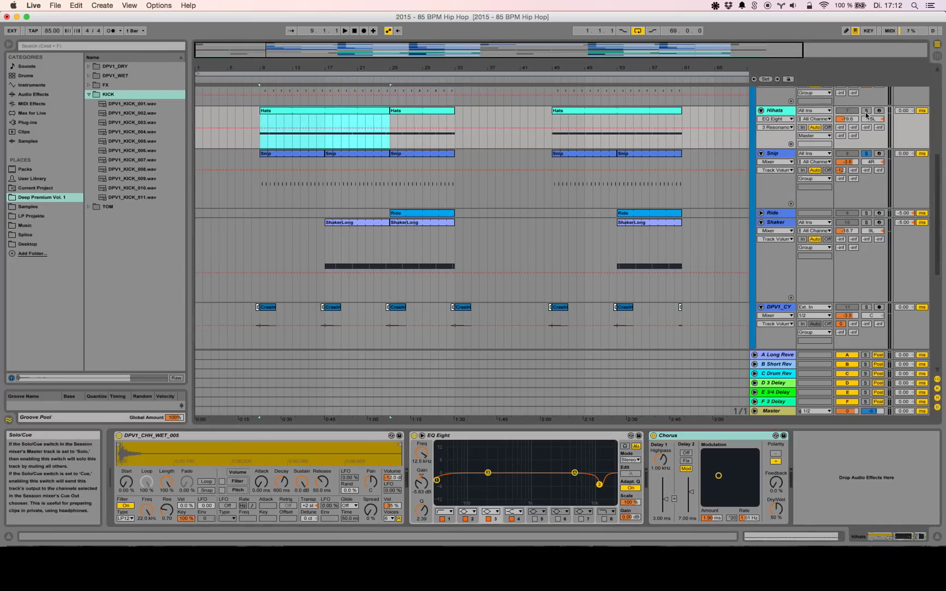
Solo the Hihats track and play its clip from bar 9 while viewing the clip's notes
key("space")
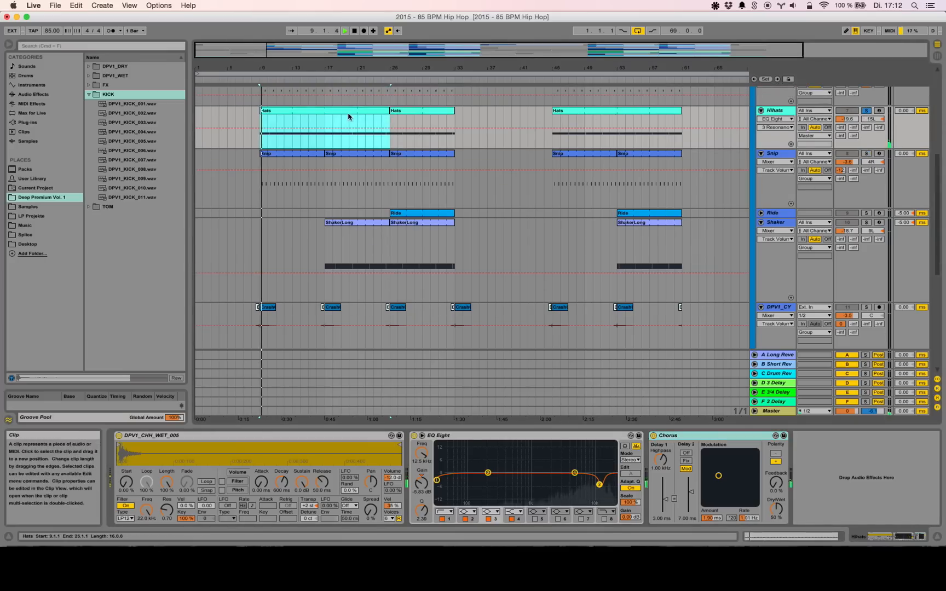
double_click(351, 115)
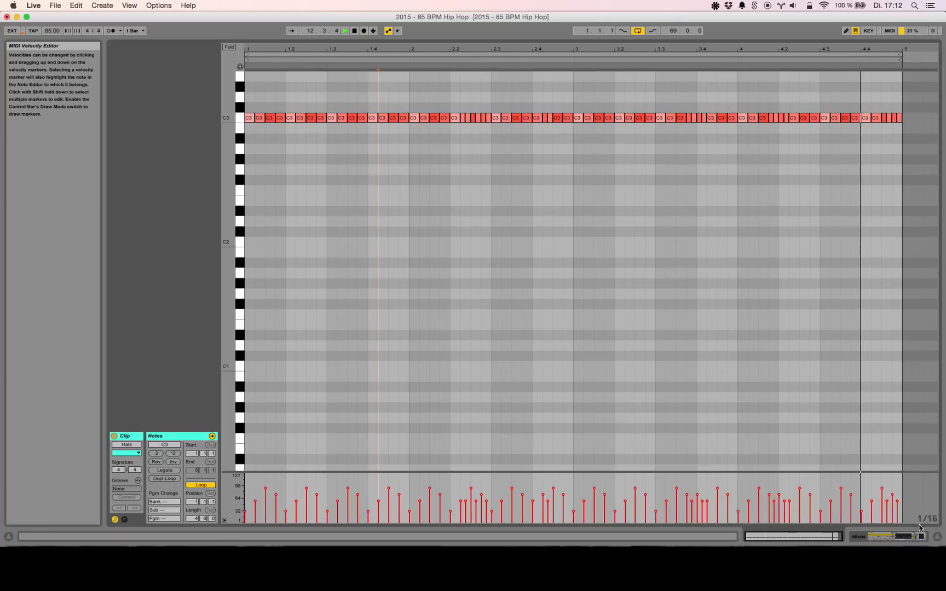
left_click(883, 537)
scroll(665, 202, "up", 5)
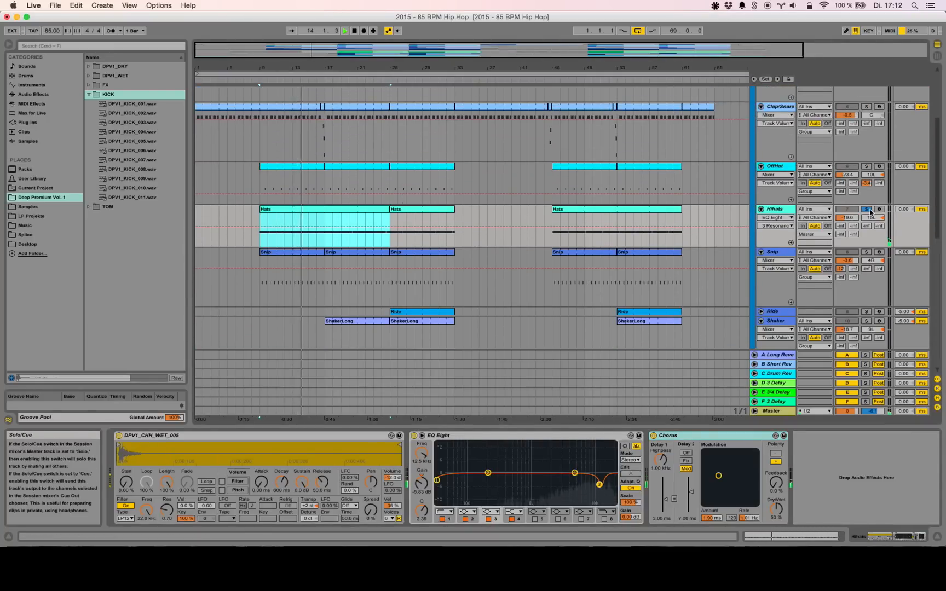
Switch the solo from the Hihats track to the DRUMS group and listen to the drums together
scroll(810, 139, "up", 5)
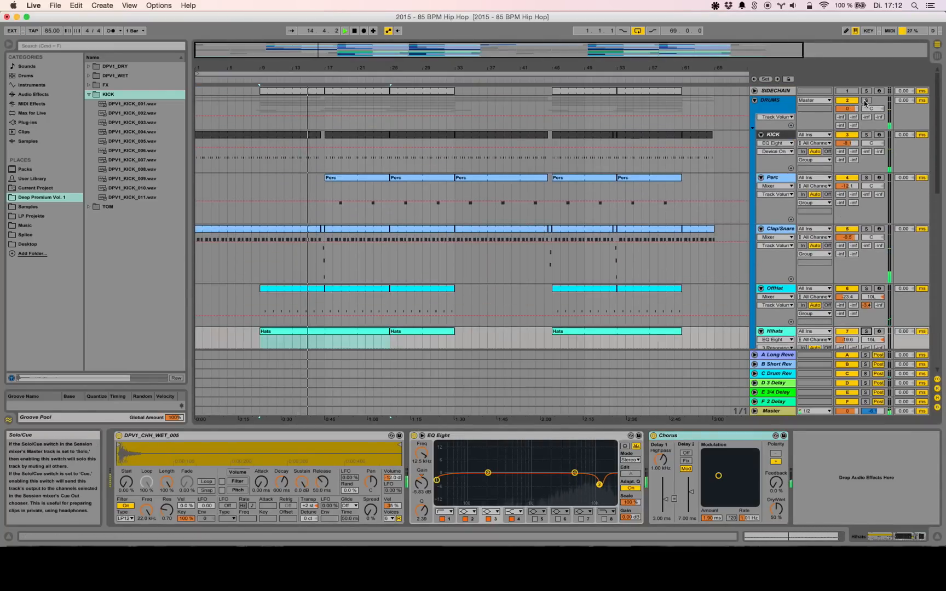
scroll(340, 173, "down", 1)
scroll(340, 172, "down", 5)
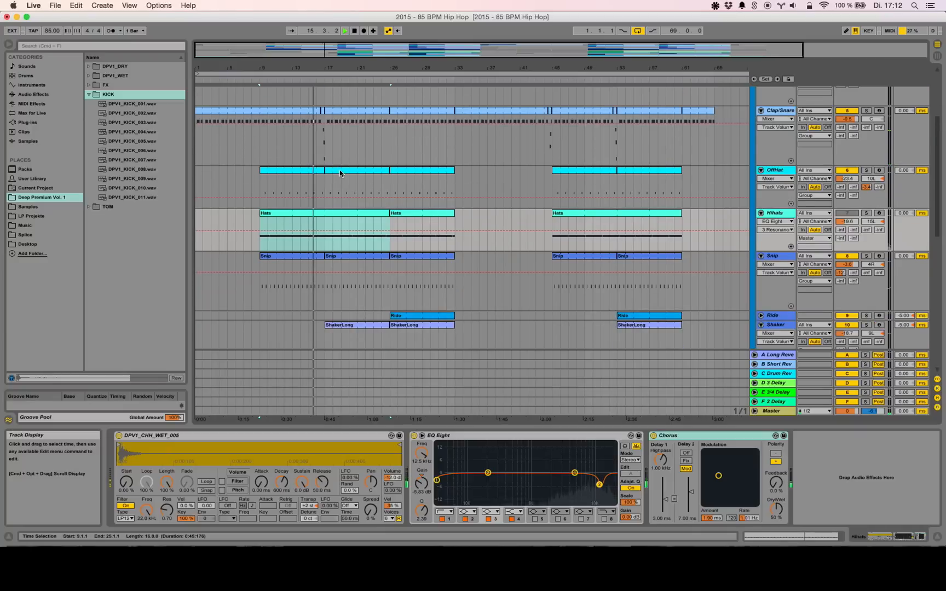
scroll(330, 150, "down", 1)
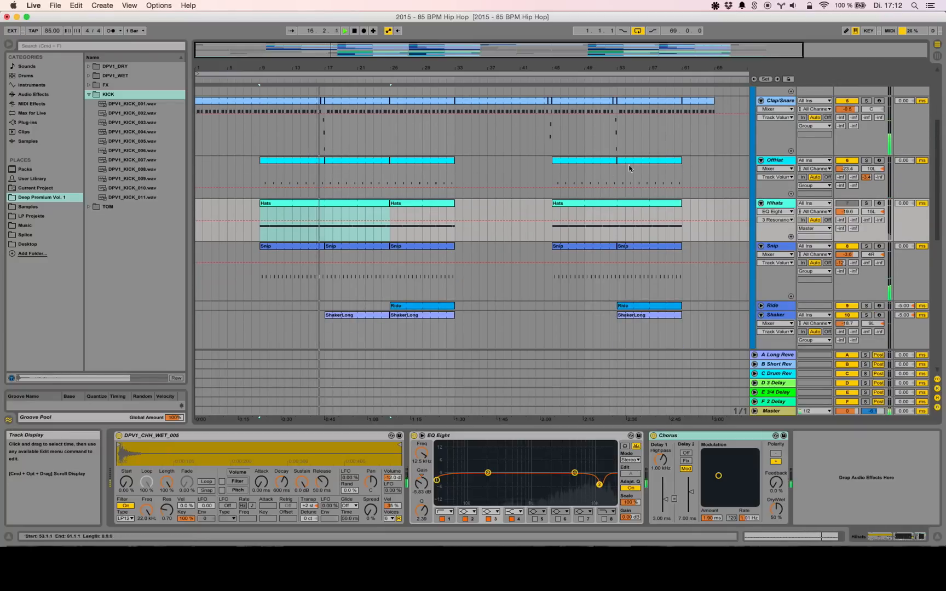
Examine the OffHat track's devices and its clip at bar 17, with the DRUMS group's solo turned off
left_click(783, 161)
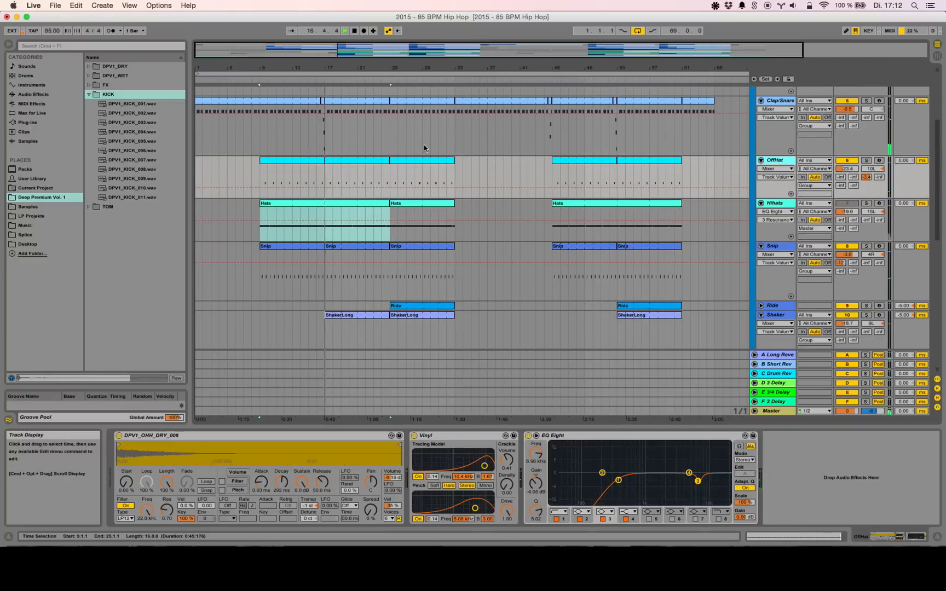
left_click(856, 205)
scroll(861, 192, "up", 8)
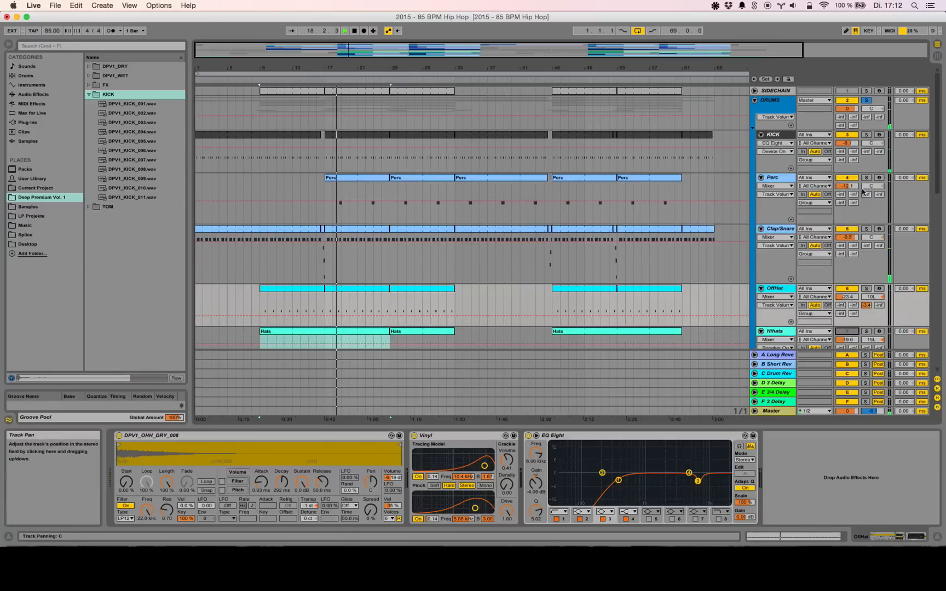
scroll(418, 245, "down", 3)
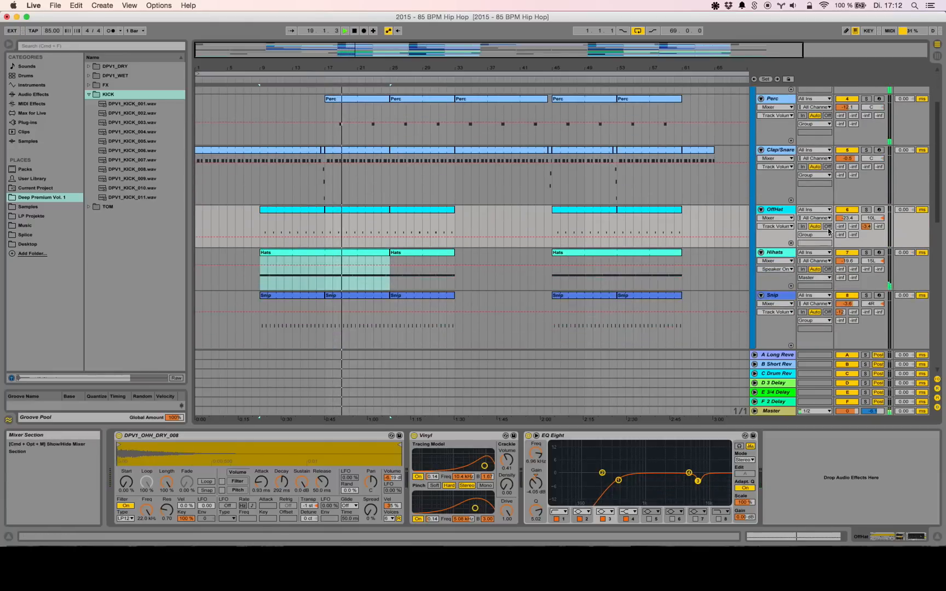
double_click(351, 212)
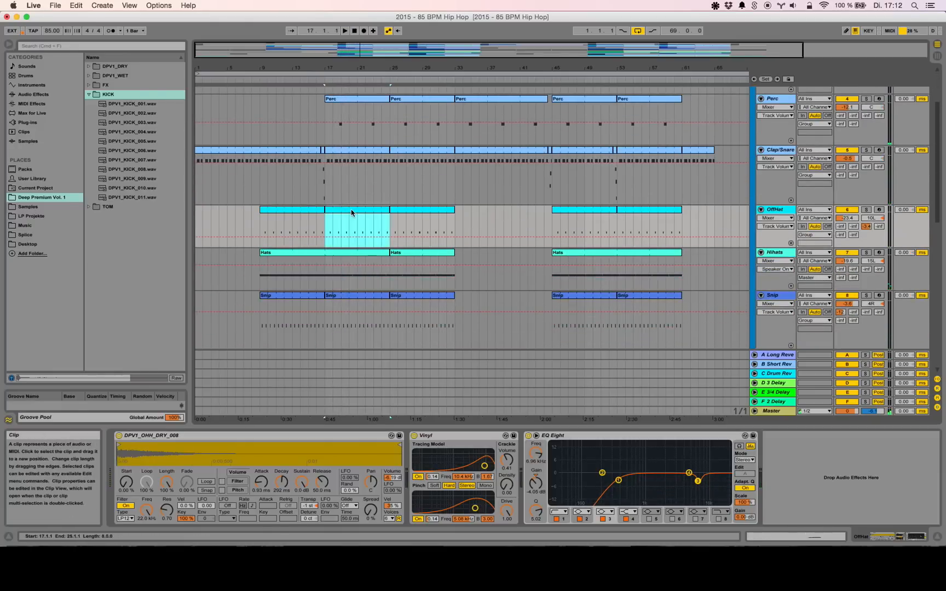
left_click_drag(641, 238, 777, 325)
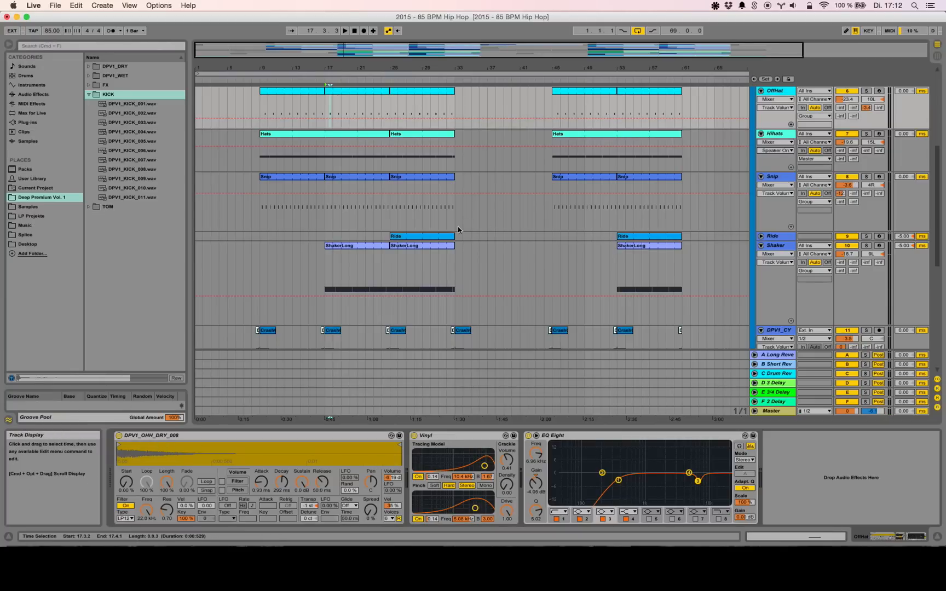
Unfold the Ride track, show its devices and place the playback start at its clip at bar 25
left_click(761, 236)
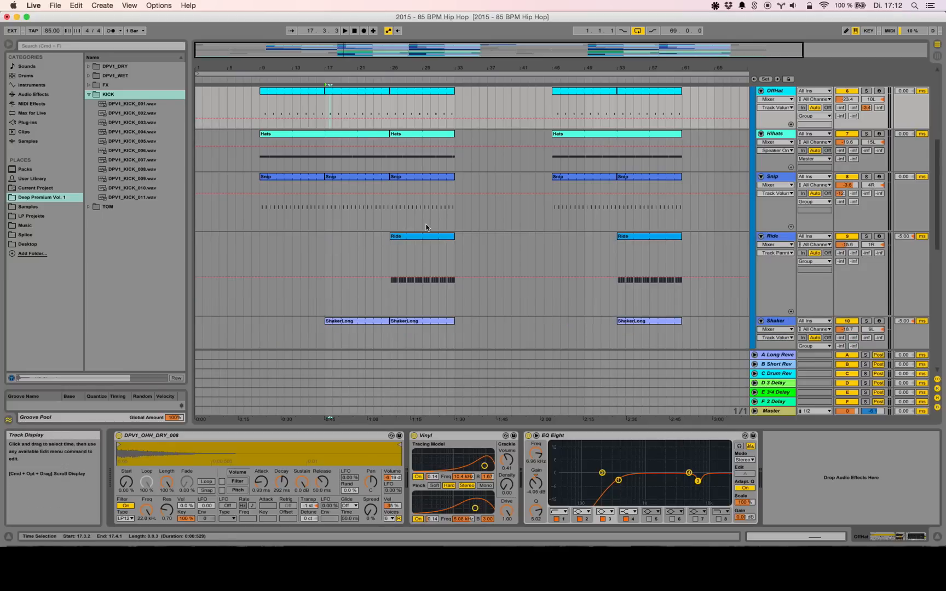
left_click(389, 257)
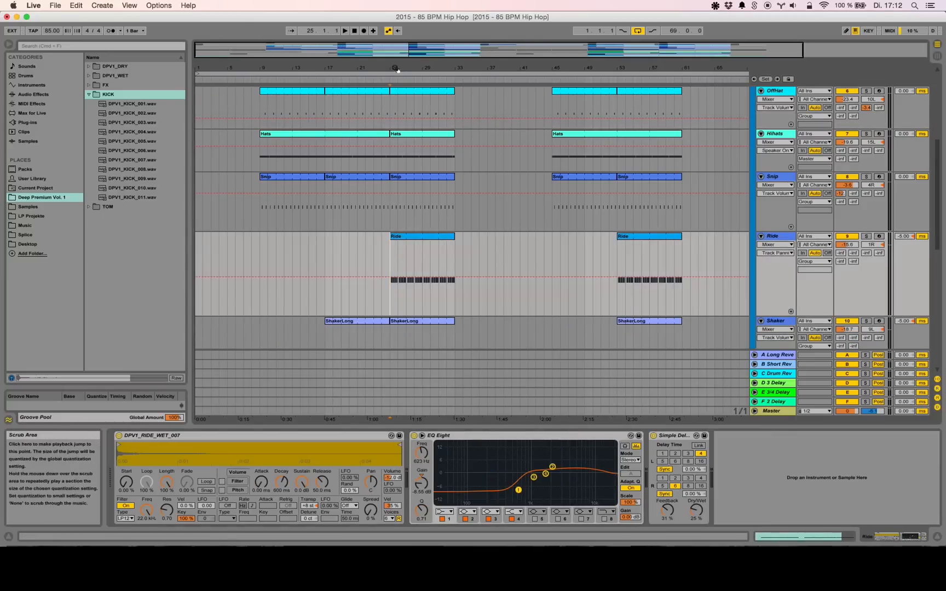
left_click_drag(394, 69, 394, 86)
left_click(773, 236)
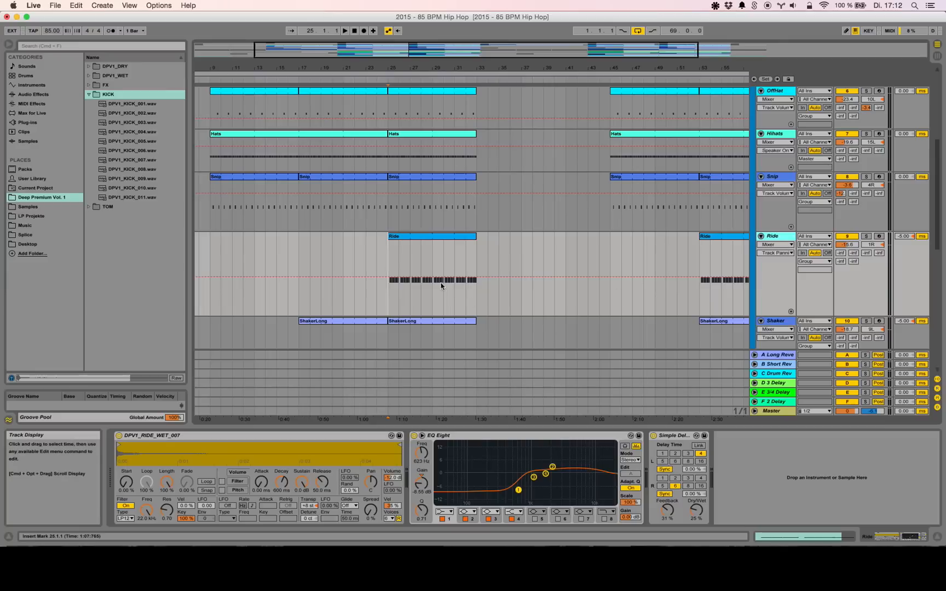
Solo the Ride track from bar 25, view its clip's notes during playback, then hear it unsoloed with the other tracks
left_click(865, 237)
key("space")
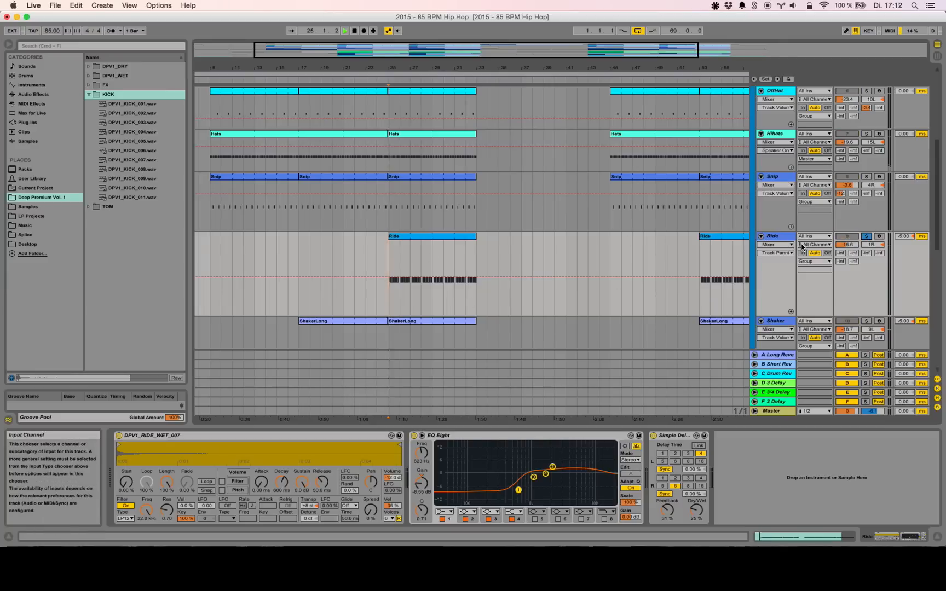
double_click(400, 241)
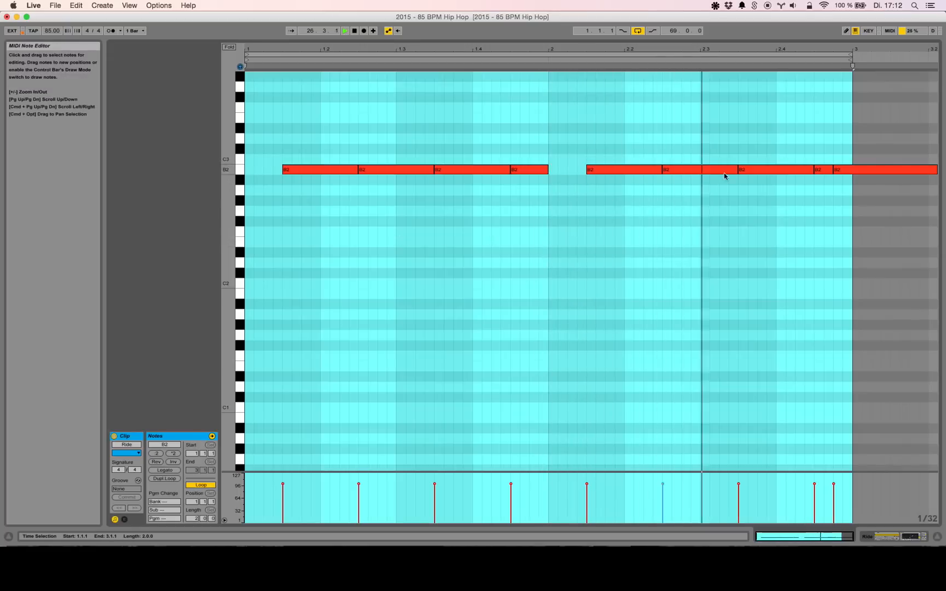
scroll(707, 368, "up", 3)
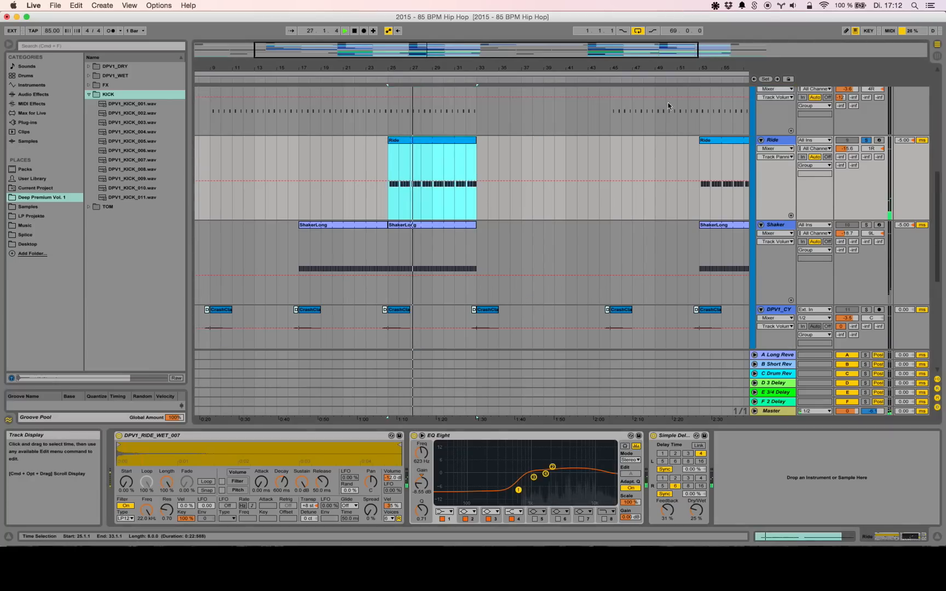
scroll(778, 209, "up", 2)
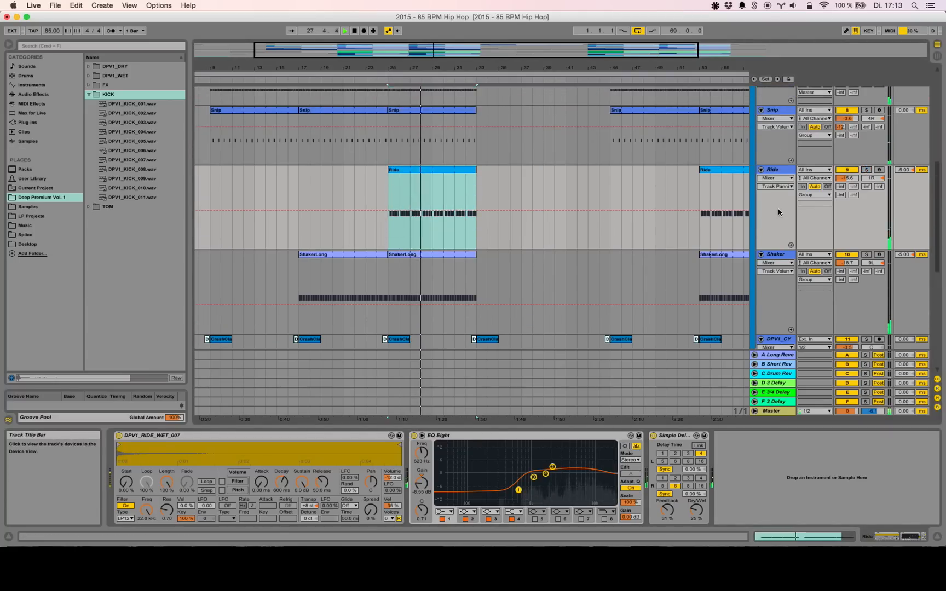
scroll(501, 199, "up", 1)
scroll(502, 198, "up", 1)
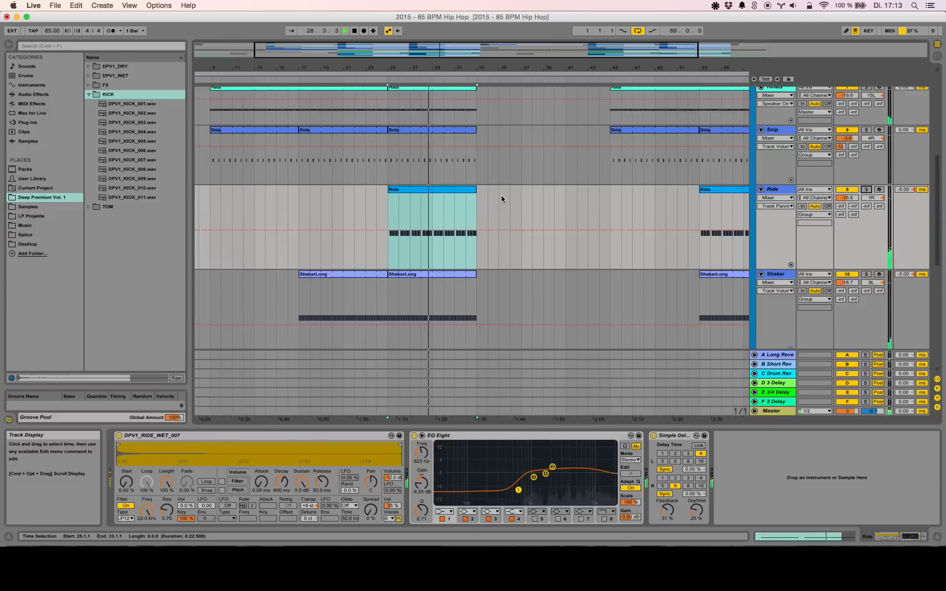
Show the Shaker track's devices and examine the notes and velocities of its ShakerLong clip at bar 25
left_click(478, 276)
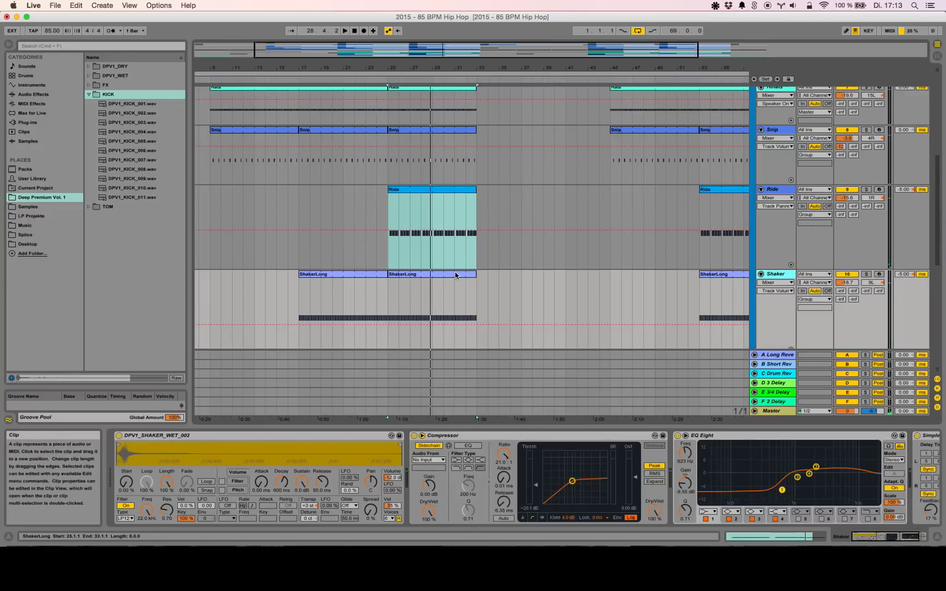
double_click(454, 273)
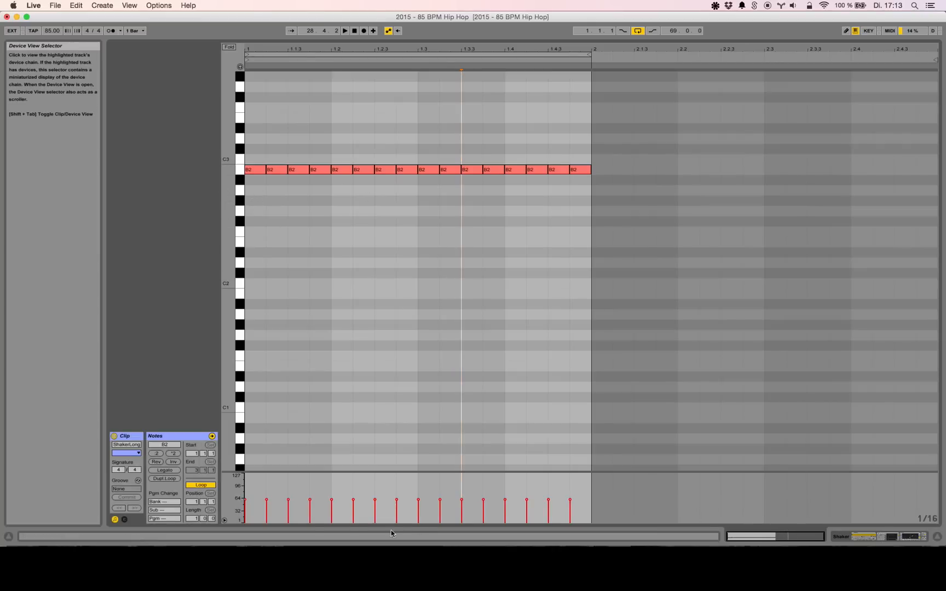
left_click(245, 503)
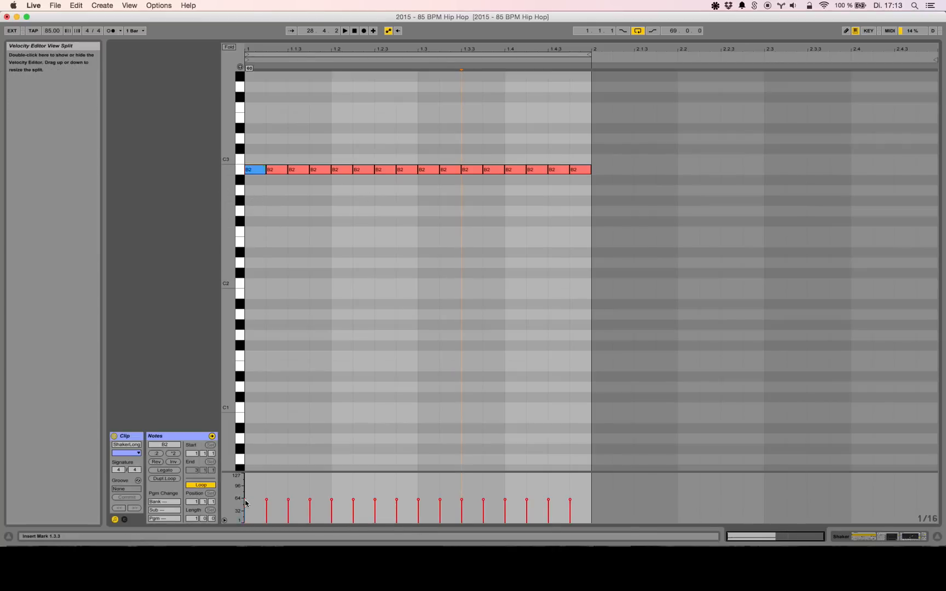
left_click(863, 537)
scroll(503, 256, "up", 1)
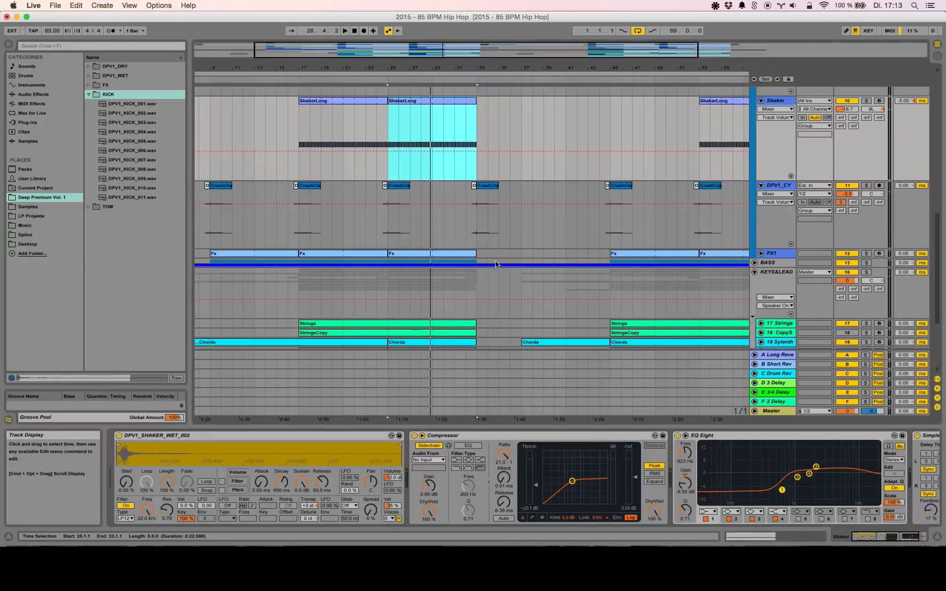
Set the sidechain audio source of the Shaker track's Compressor to KICK
left_click(435, 463)
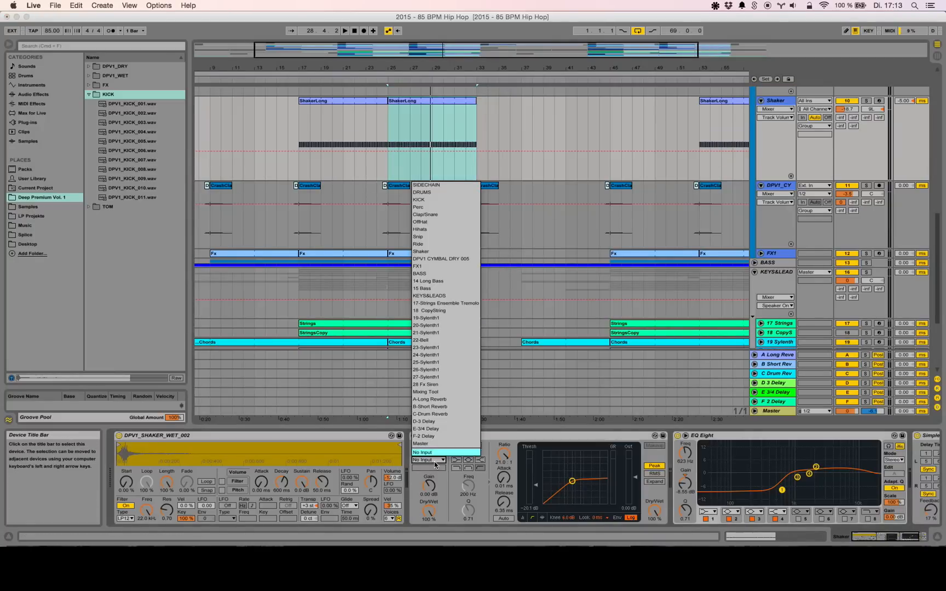
left_click(429, 203)
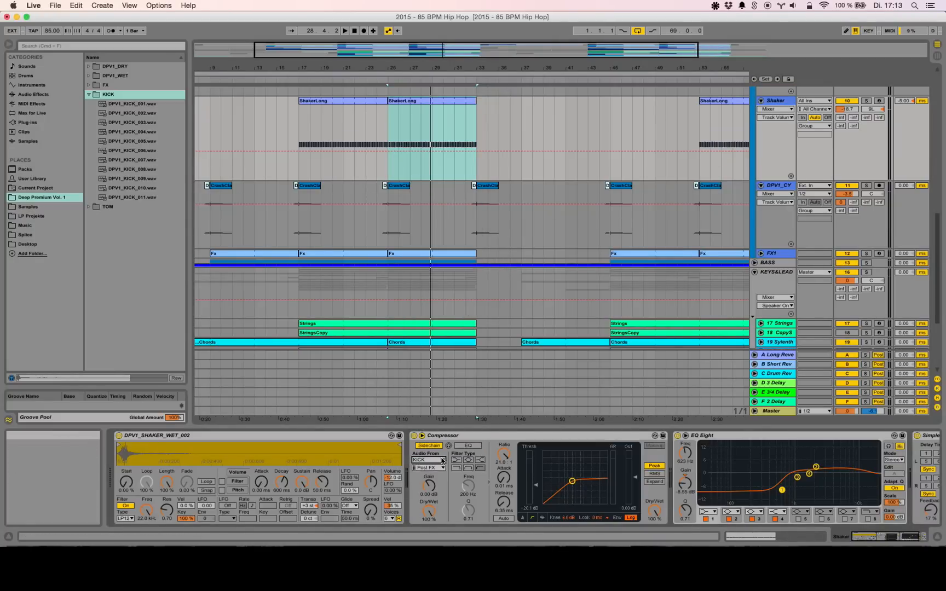
Play the ShakerLong clip from bar 25 with the Shaker track soloed, then unsolo it and stop playback
left_click(416, 101)
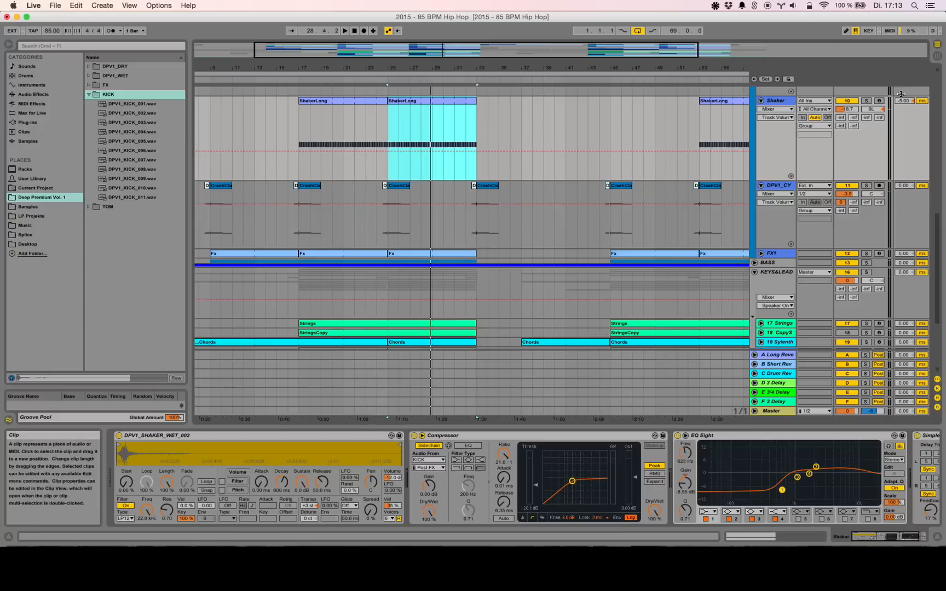
left_click(867, 101)
key("space")
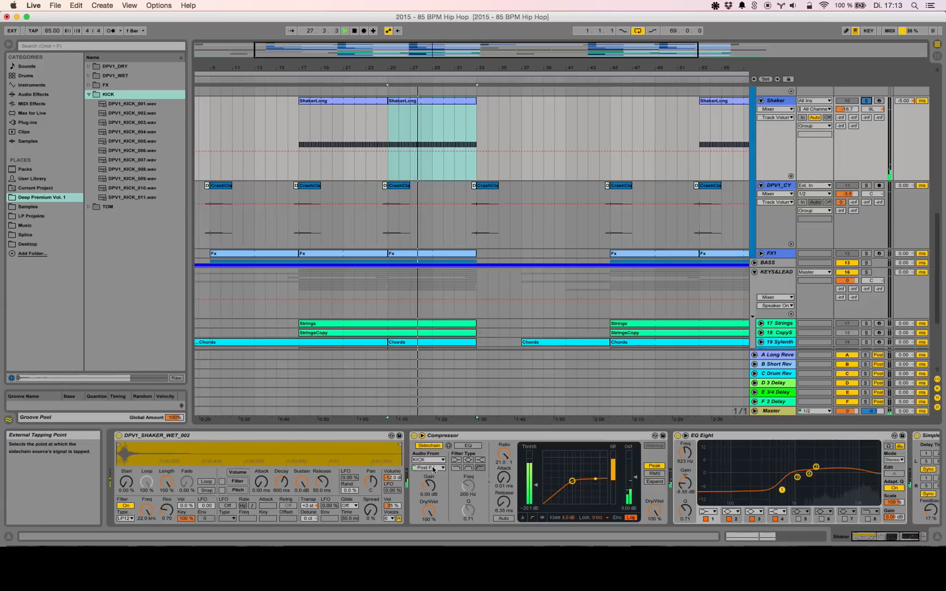
left_click(866, 101)
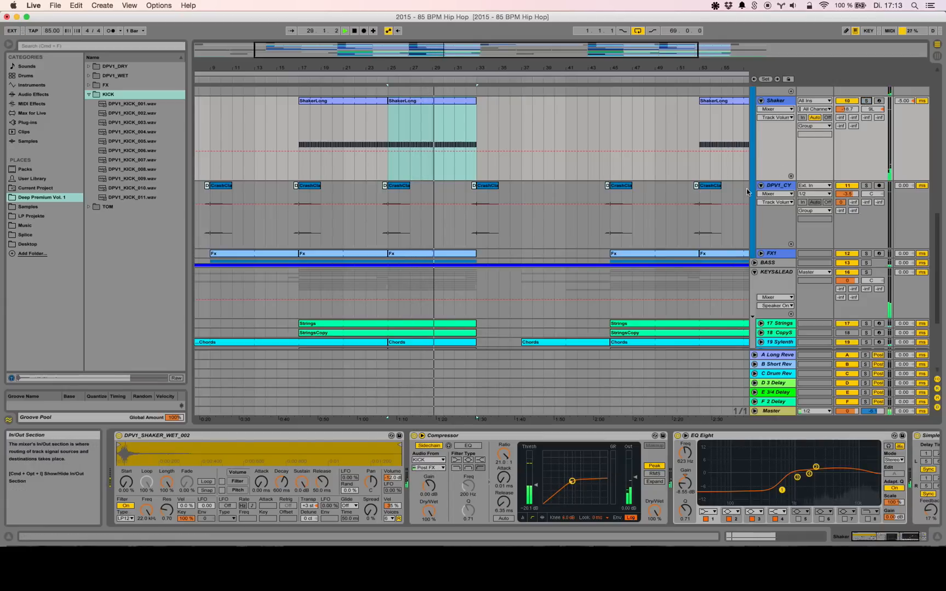
key("space")
Show the cymbal track's Auto Filter and examine its crash clip at bar 25 and the cymbal clip just before it
left_click(451, 241)
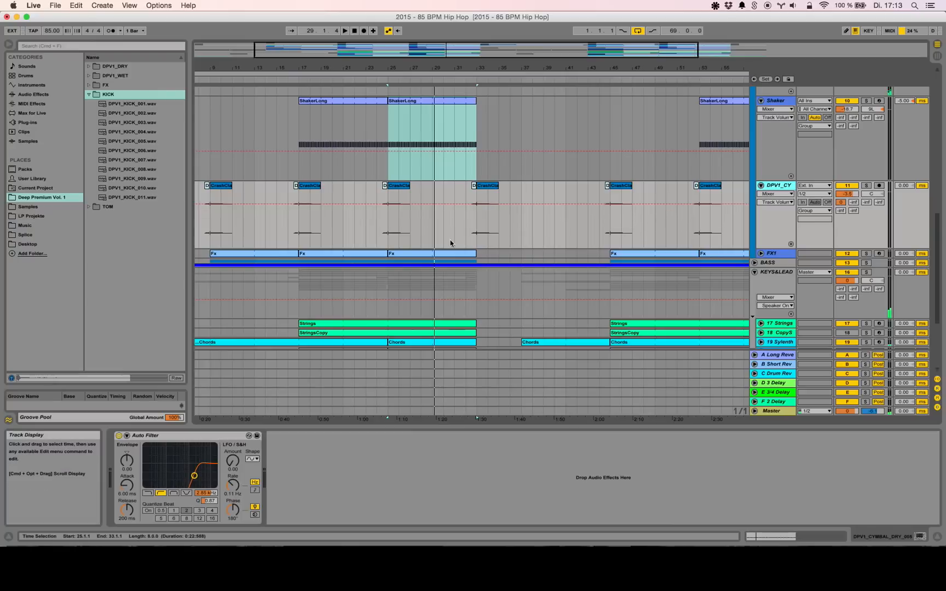
left_click(399, 191)
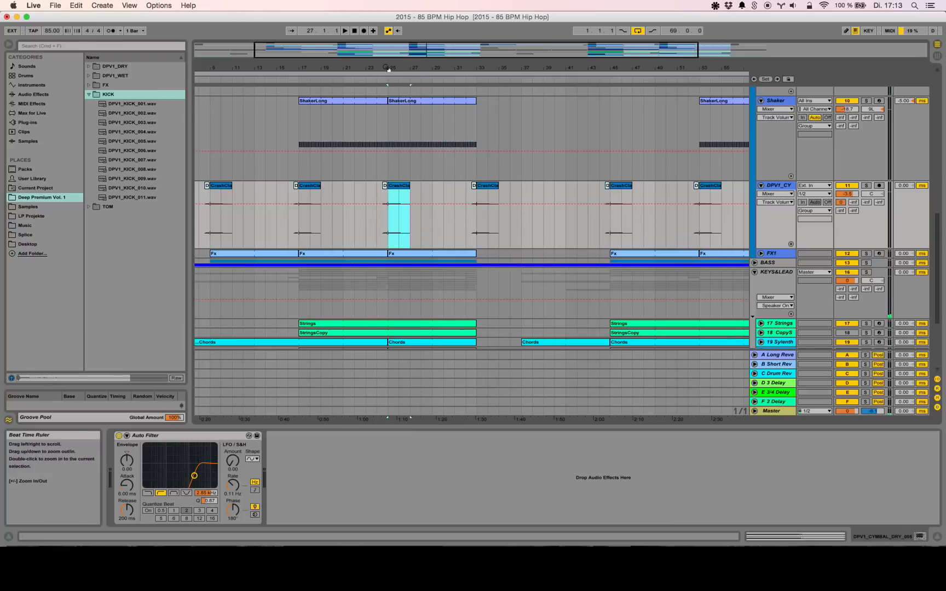
left_click_drag(389, 69, 465, 114)
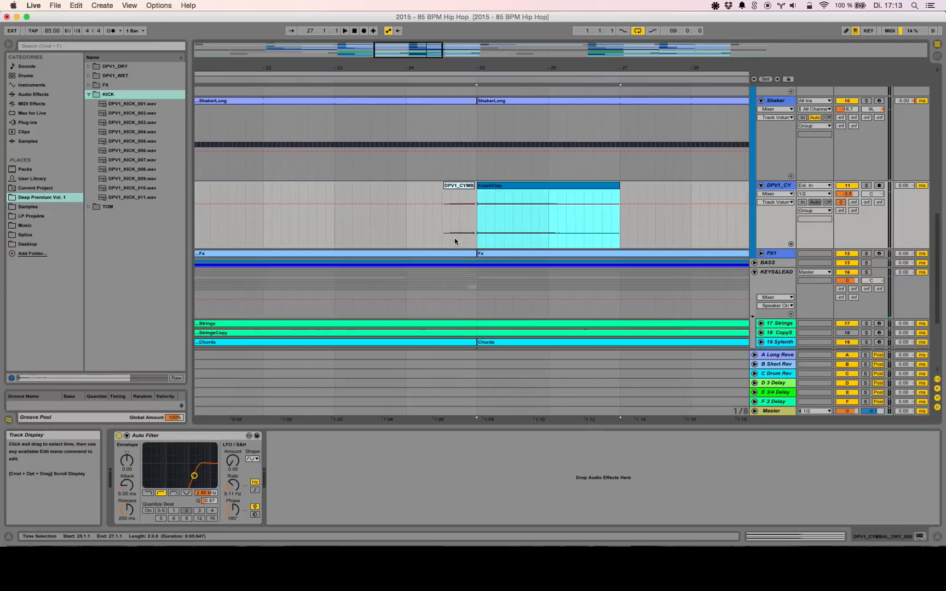
left_click(460, 186)
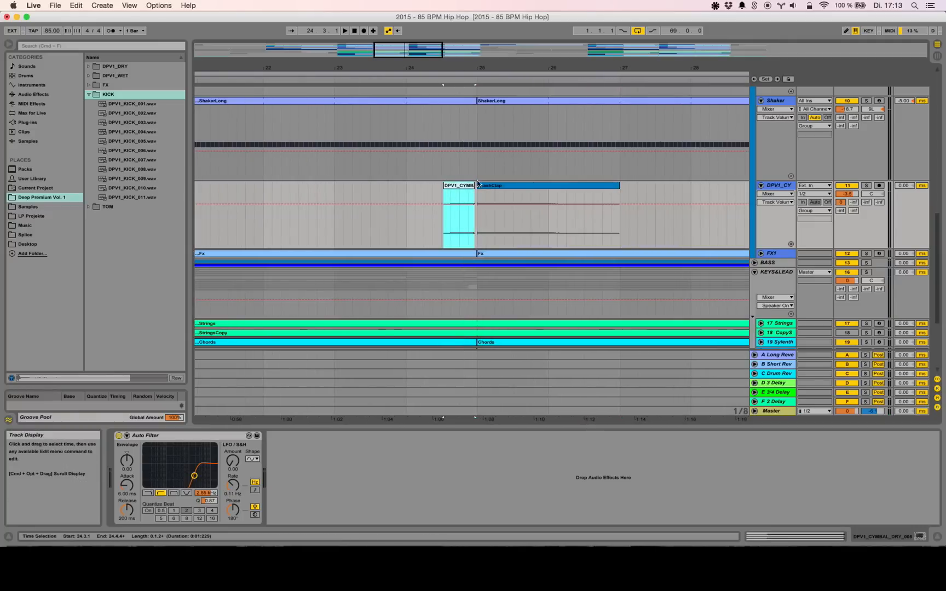
Examine the sample waveform of the cymbal clip just before bar 25 and select the crash clip at bar 25
double_click(465, 186)
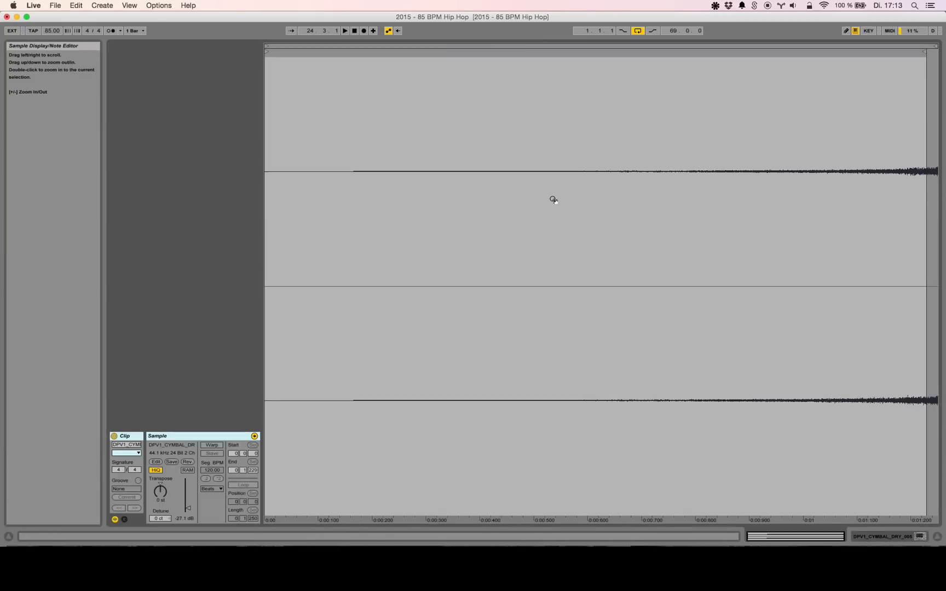
left_click(816, 537)
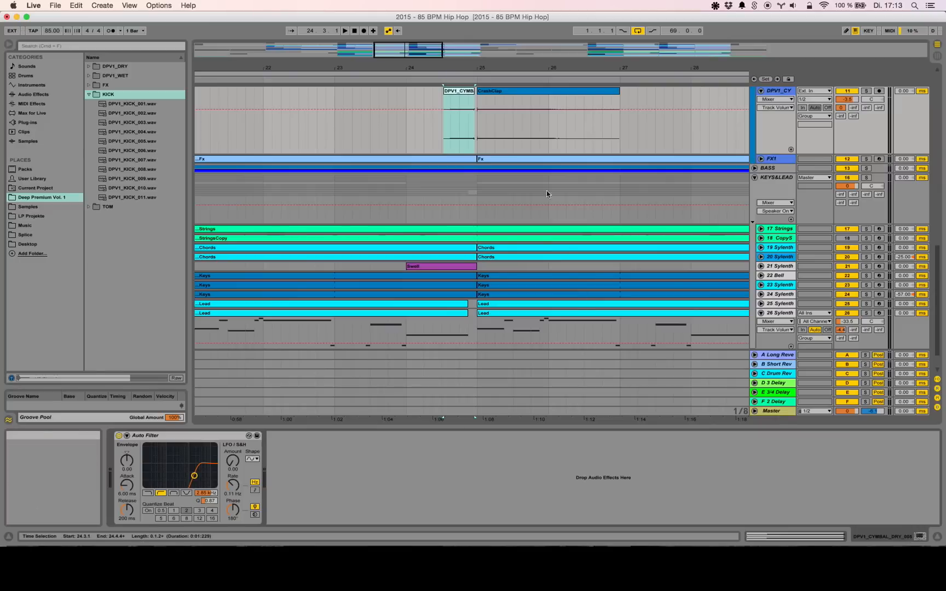
left_click(493, 92)
scroll(712, 175, "up", 2)
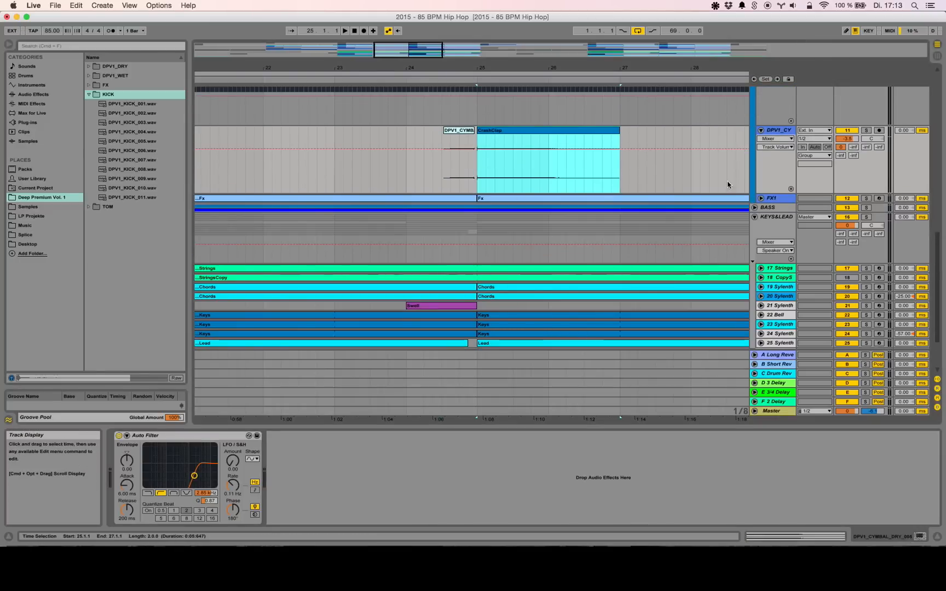
Play the cymbal and crash clips from bar 24.3 with the cymbal track soloed, then unsolo it, hear the full mix and stop playback
left_click(867, 132)
left_click(440, 161)
key("space")
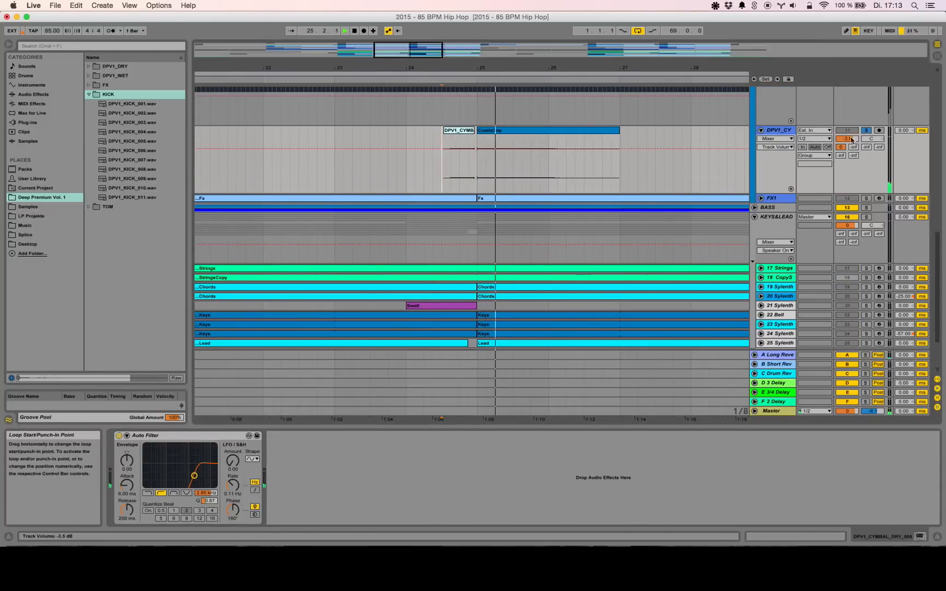
left_click_drag(548, 68, 433, 22)
scroll(414, 140, "up", 10)
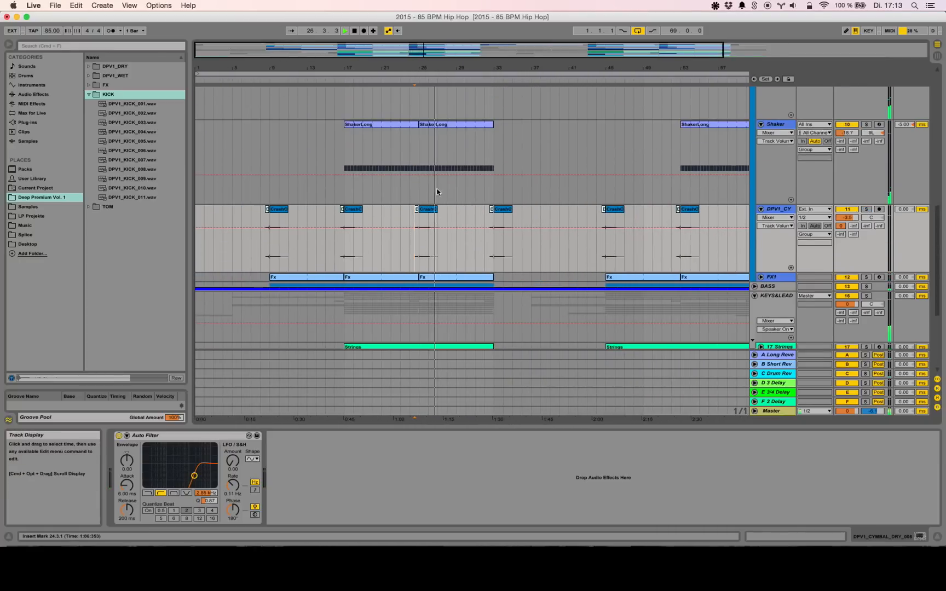
scroll(581, 194, "down", 5)
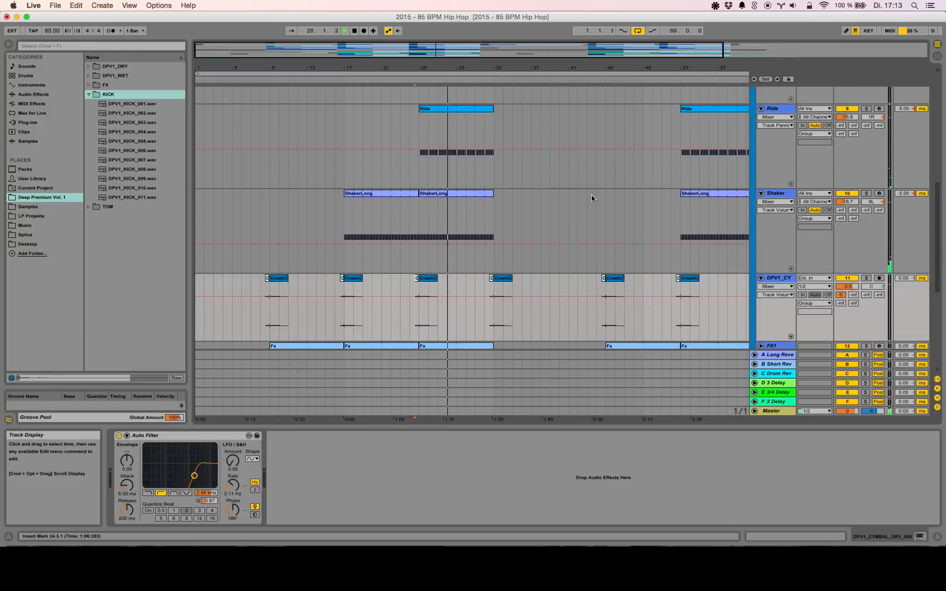
scroll(591, 195, "down", 2)
scroll(669, 210, "up", 3)
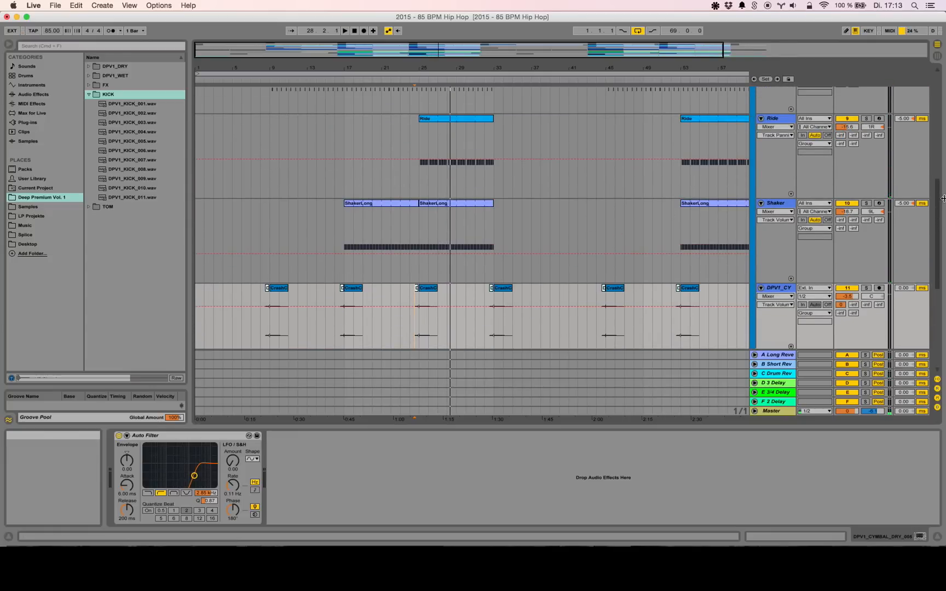
Reduce the heights of the Shaker and cymbal tracks in the arrangement
left_click_drag(777, 283, 781, 226)
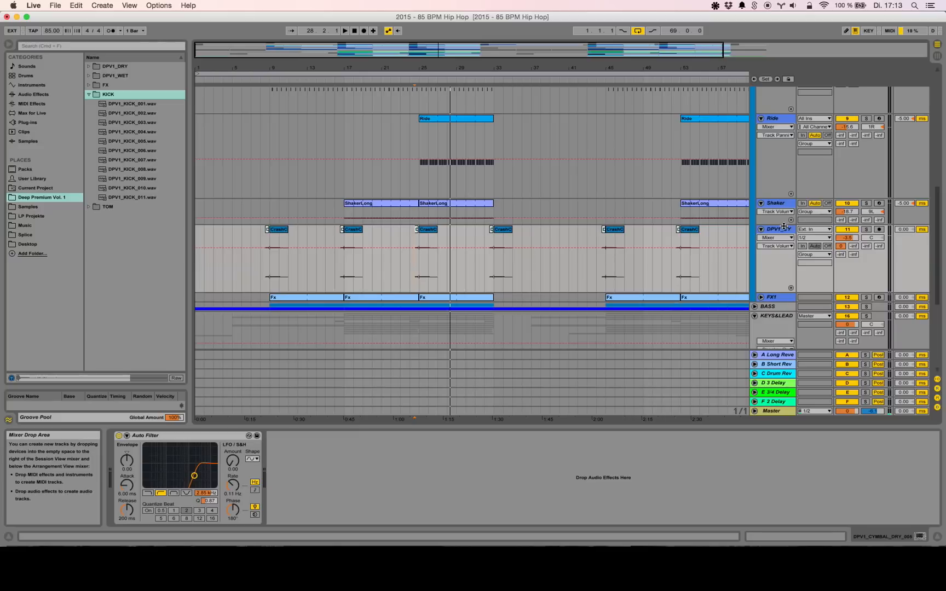
left_click_drag(777, 289, 780, 259)
scroll(722, 223, "up", 10)
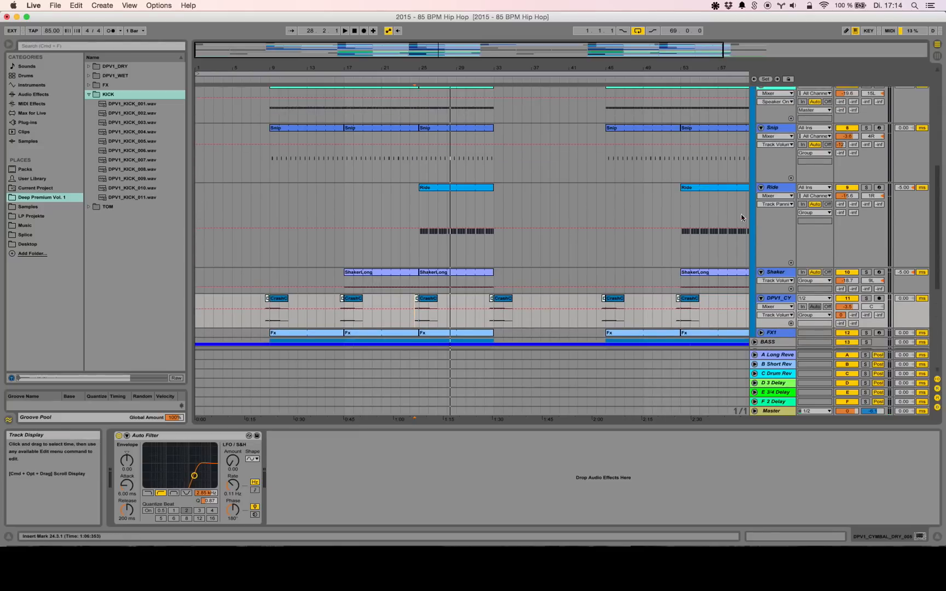
Examine the notes and velocities of the KICK clip at bar 25, then show the KICK track's devices
double_click(464, 135)
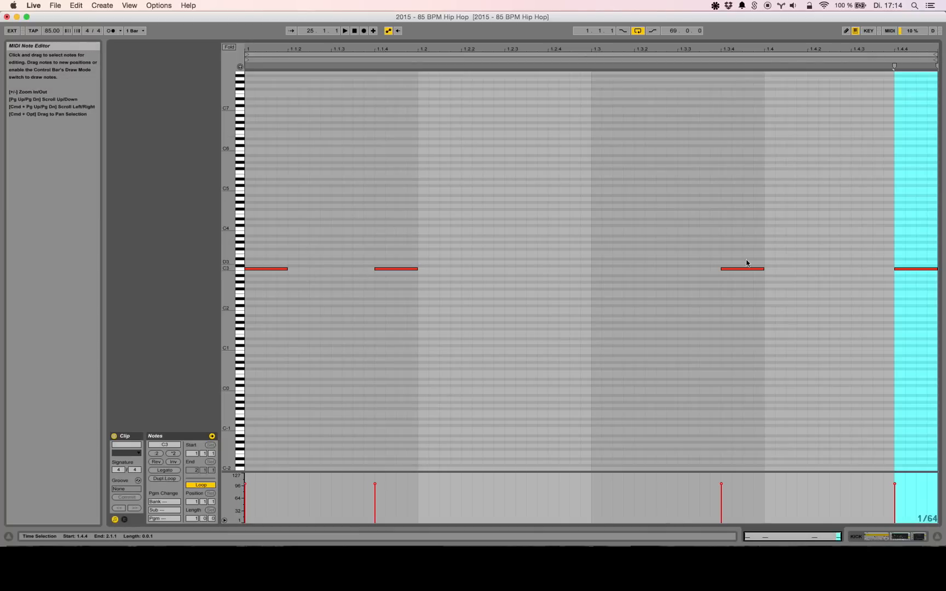
left_click(866, 539)
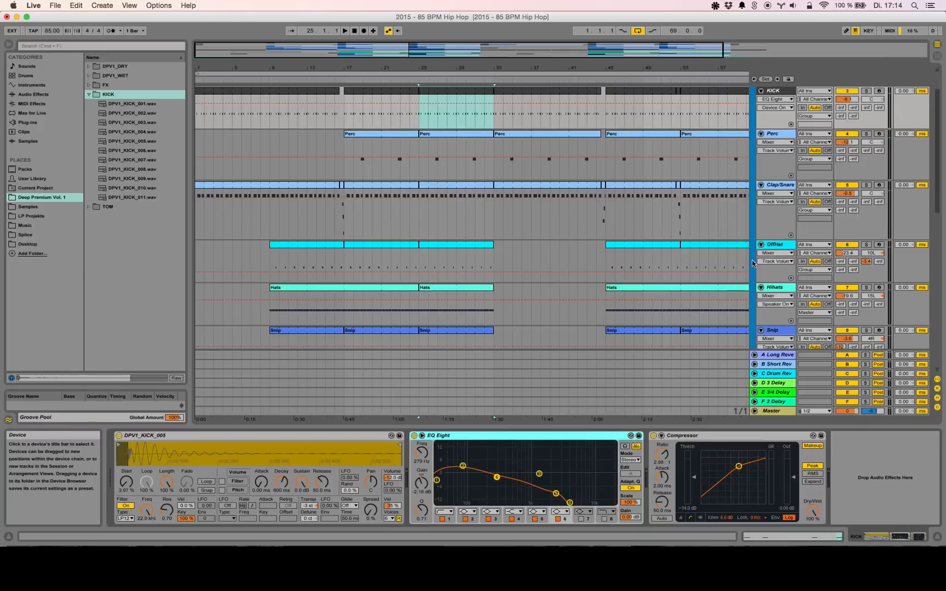
Fold the DRUMS group, unfold the BASS group, and show the Long Bass track's notes and devices
scroll(784, 159, "up", 2)
left_click(754, 101)
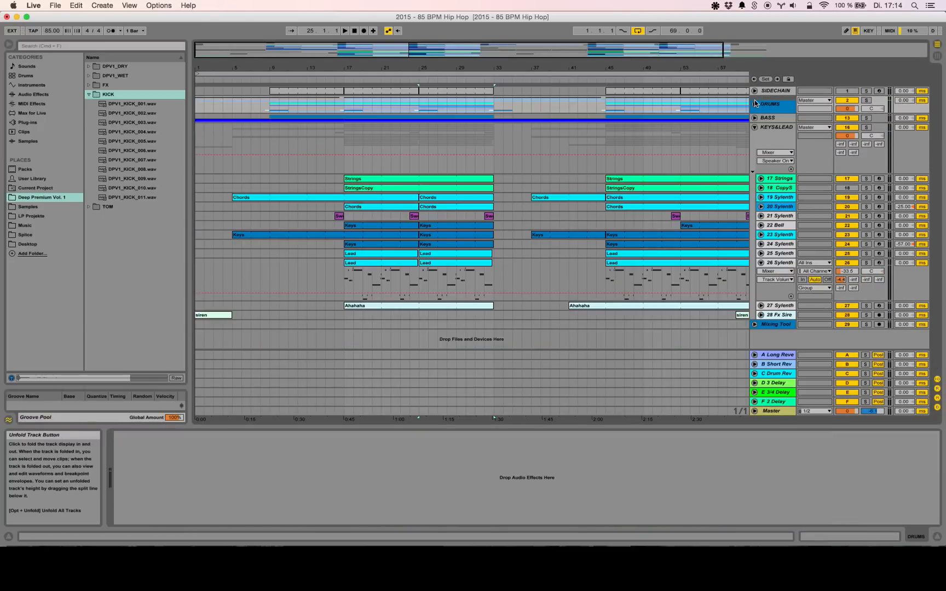
left_click(756, 119)
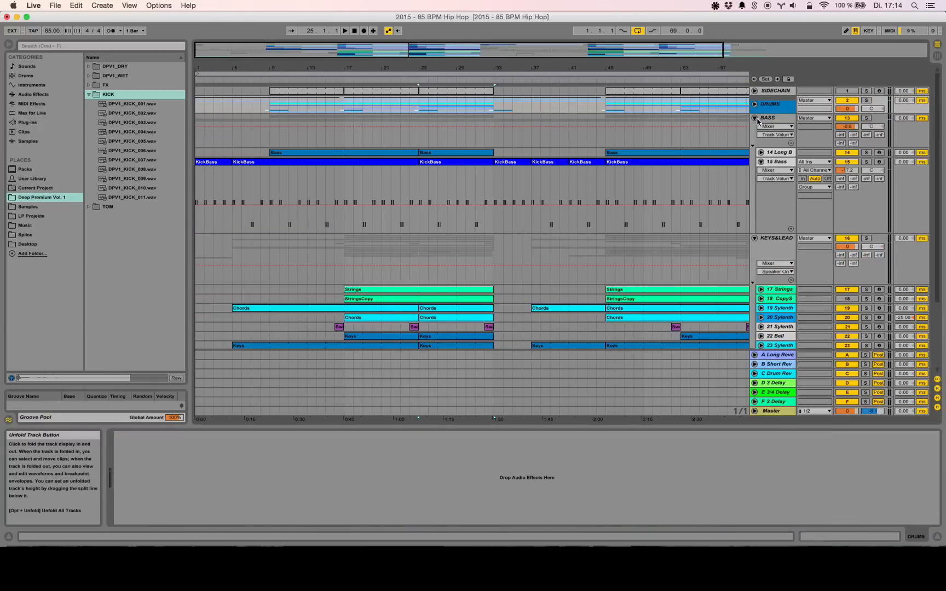
left_click(779, 153)
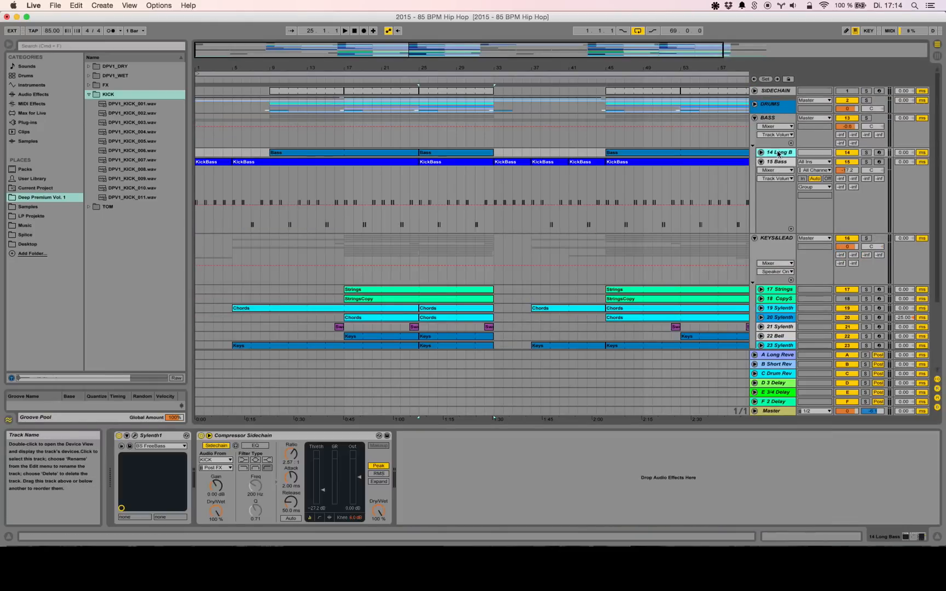
left_click(761, 152)
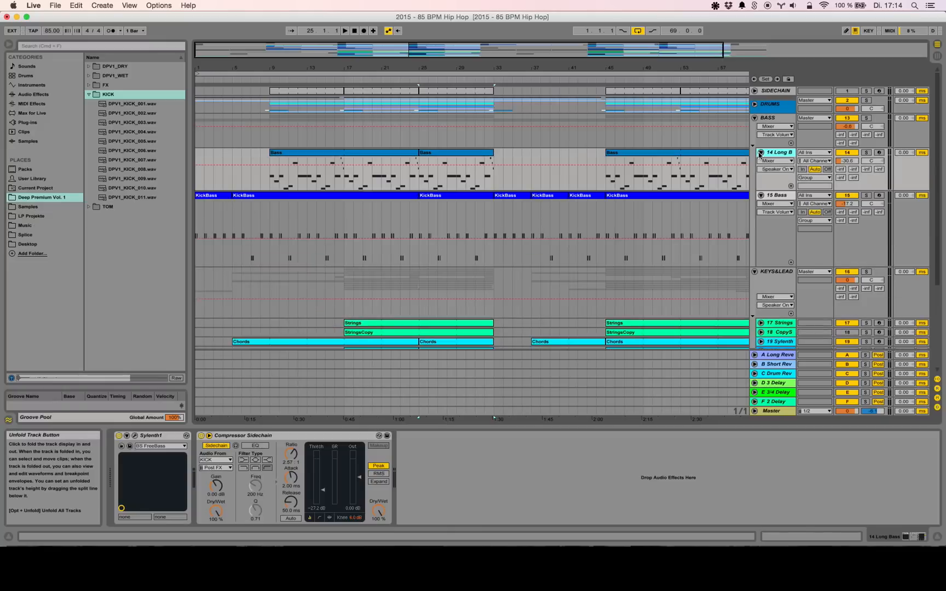
Play the Bass clip from bar 25 with the Long Bass track soloed, examine its notes, then stop and return to the devices
left_click(448, 161)
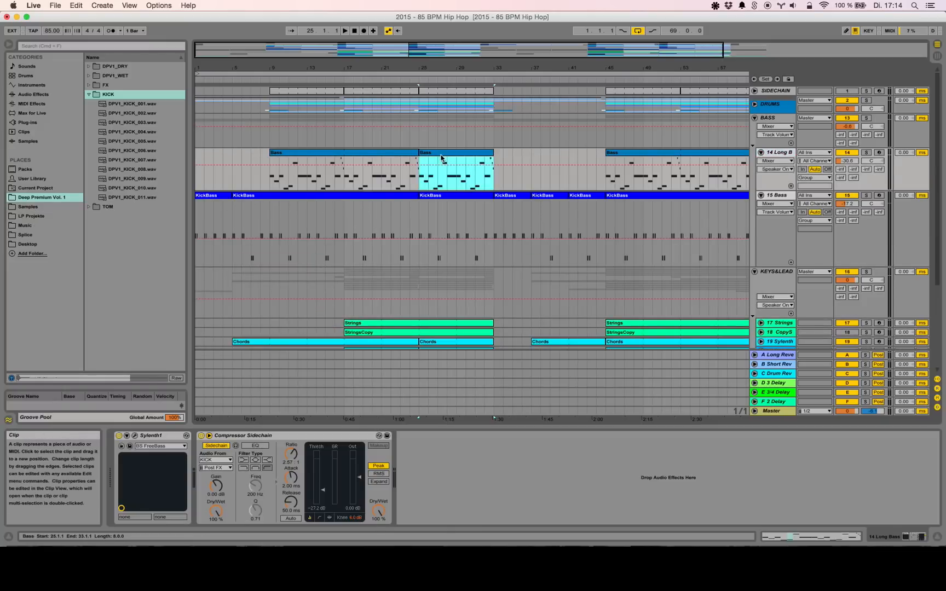
left_click(866, 152)
key("space")
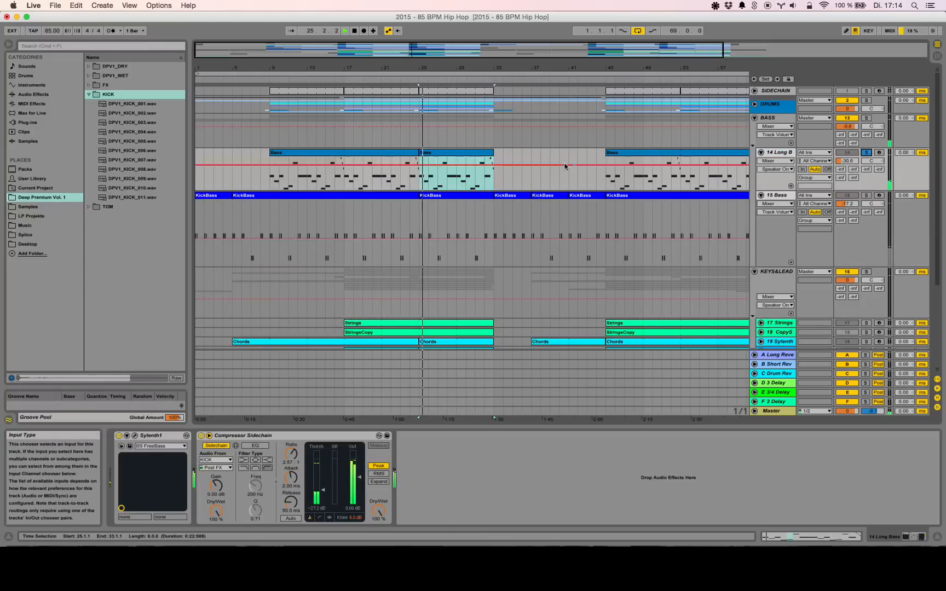
double_click(455, 154)
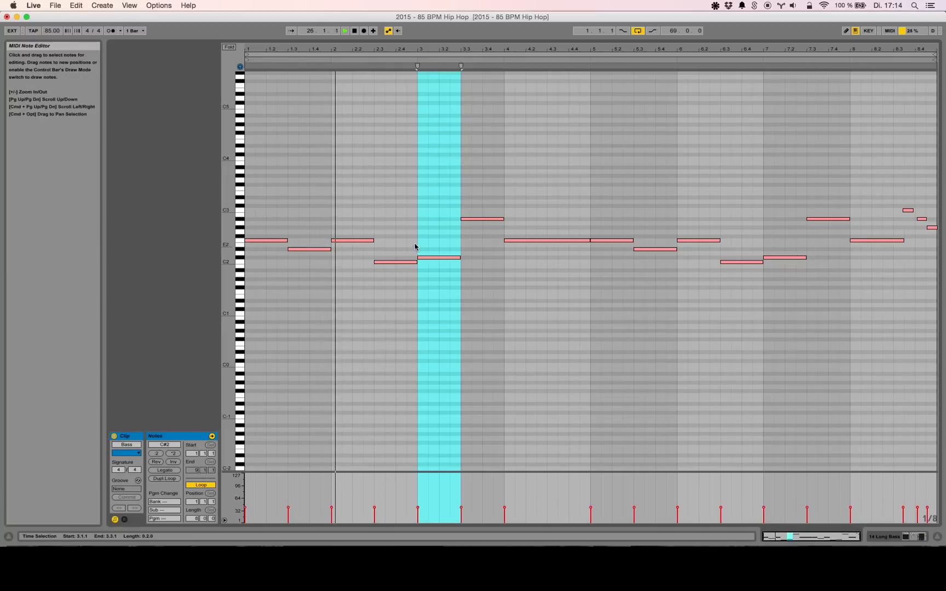
left_click(883, 541)
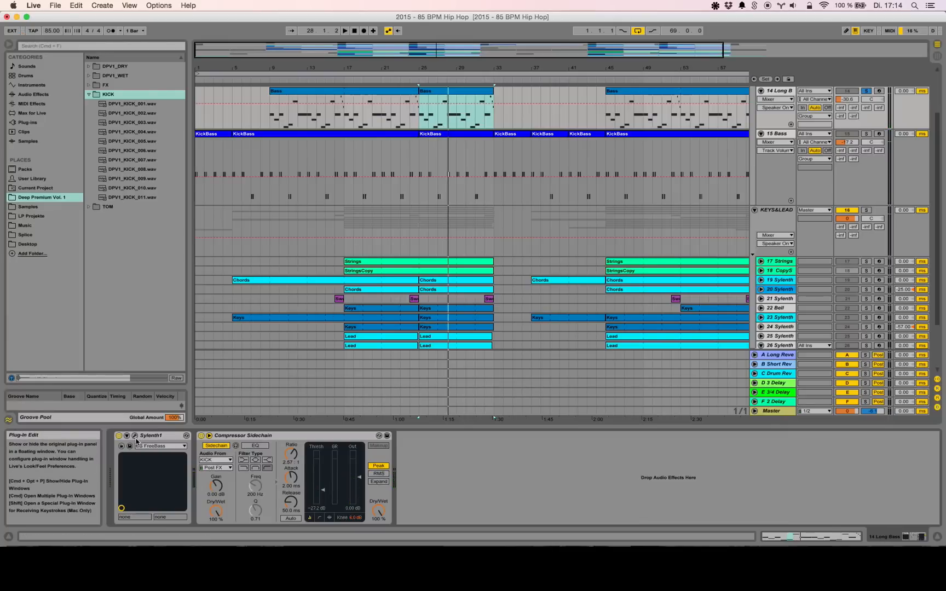
Examine the BS FreeBass preset in the Long Bass track's Sylenth1 and close the plug-in window
left_click(136, 436)
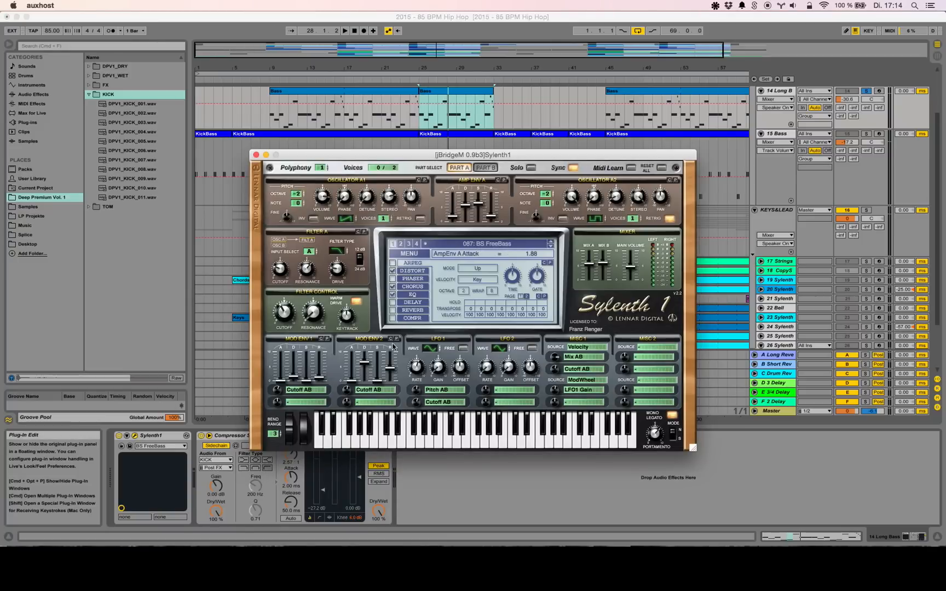
left_click(256, 155)
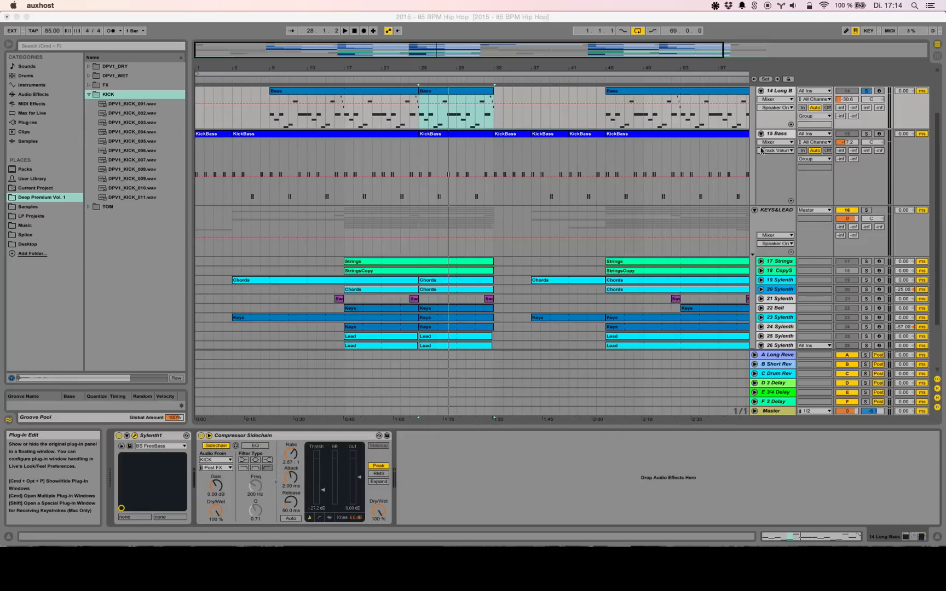
Show the 15 Bass track's devices, examine the ARP 303 Saw preset in its Sylenth1, and dismiss the plug-in windows
left_click(781, 138)
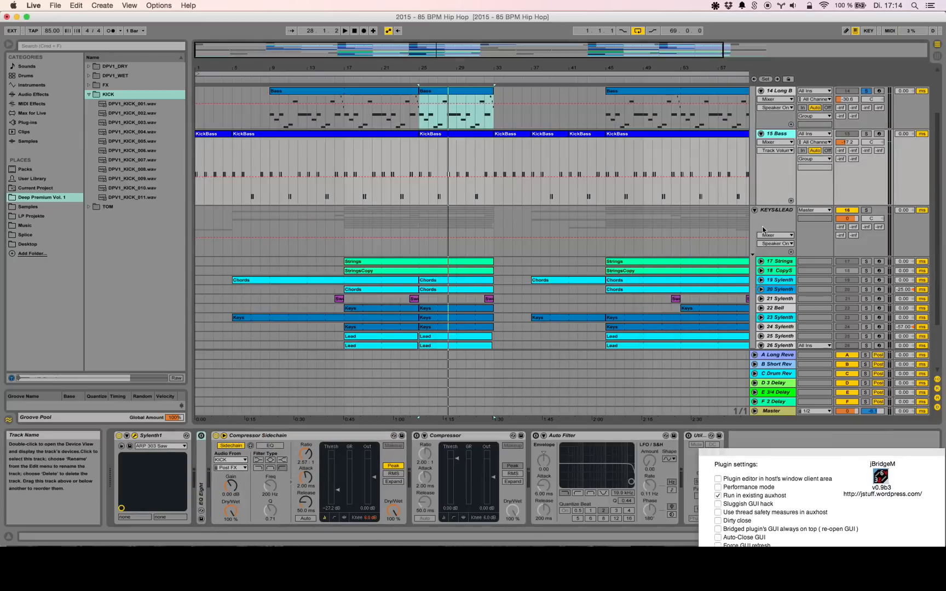
left_click(704, 453)
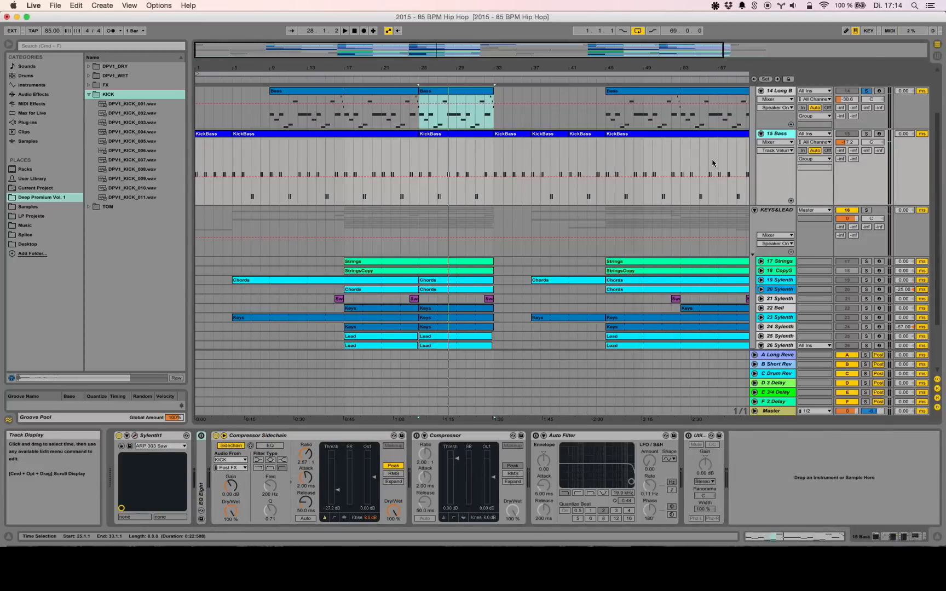
left_click(427, 135)
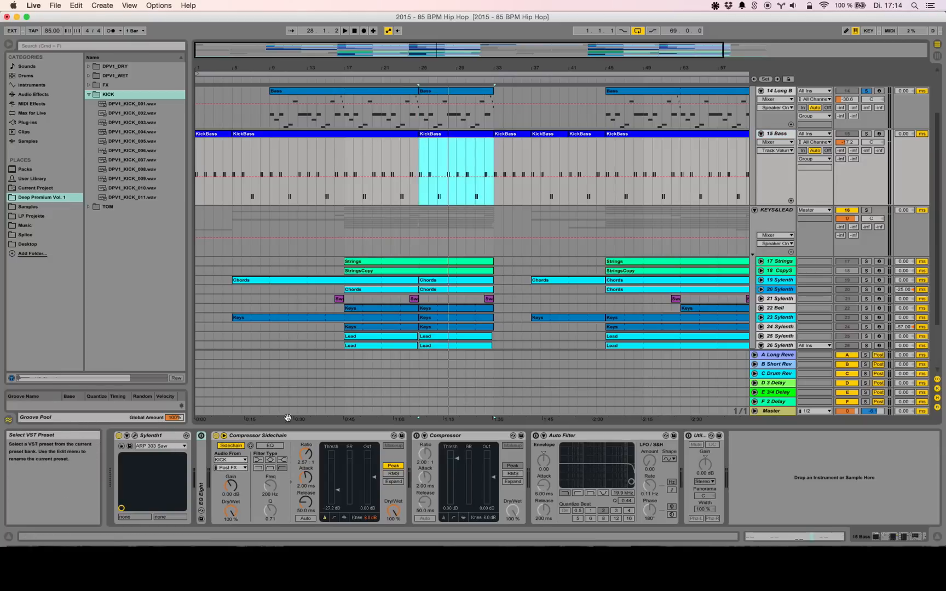
left_click(136, 435)
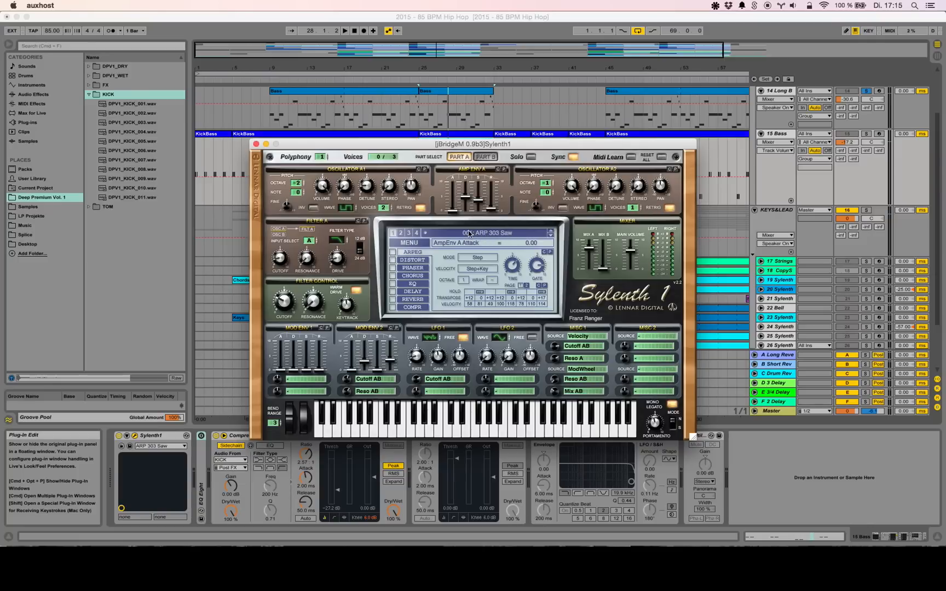
left_click(868, 135)
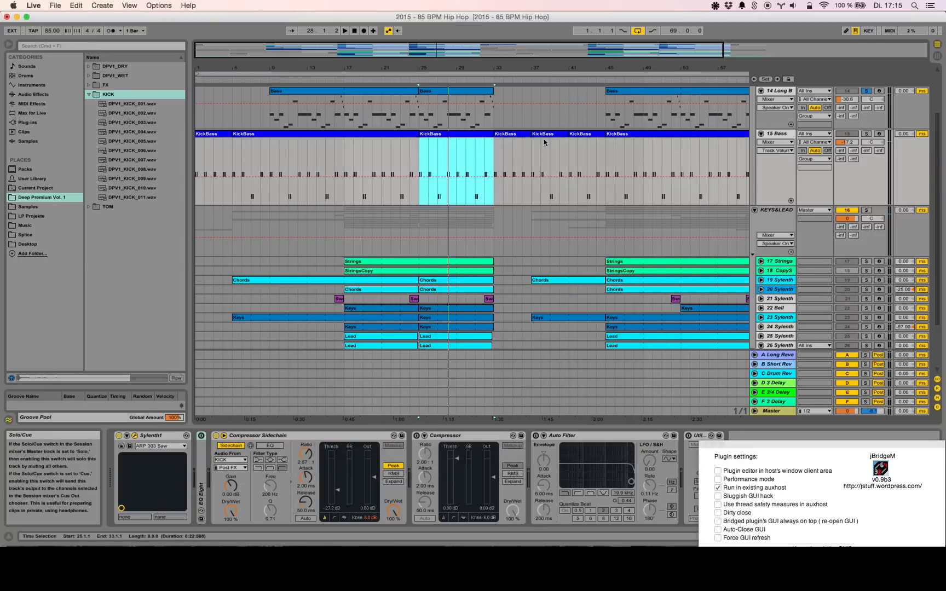
left_click(704, 445)
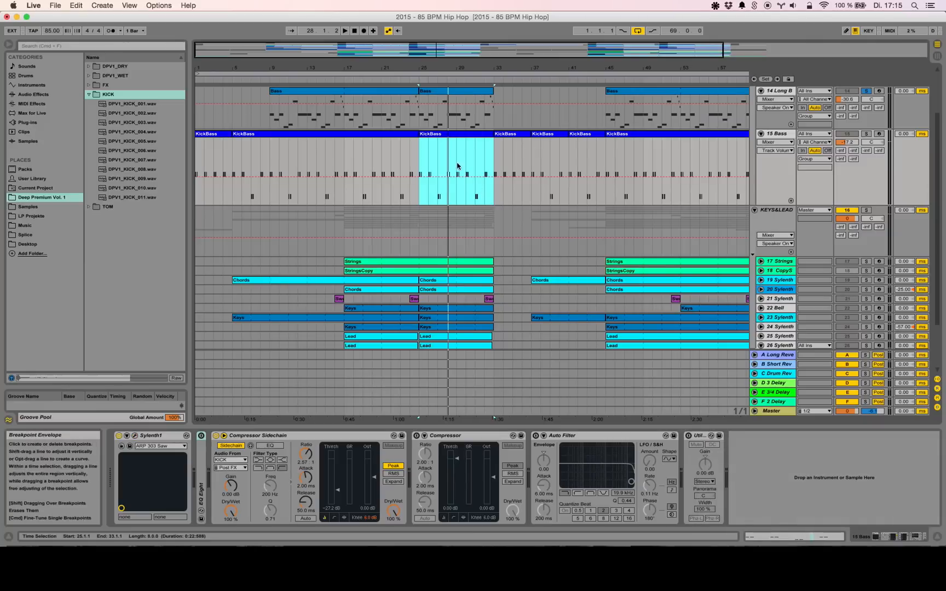
Play the KickBass clip from bar 25 with only the 15 Bass track soloed
left_click(423, 135)
key("space")
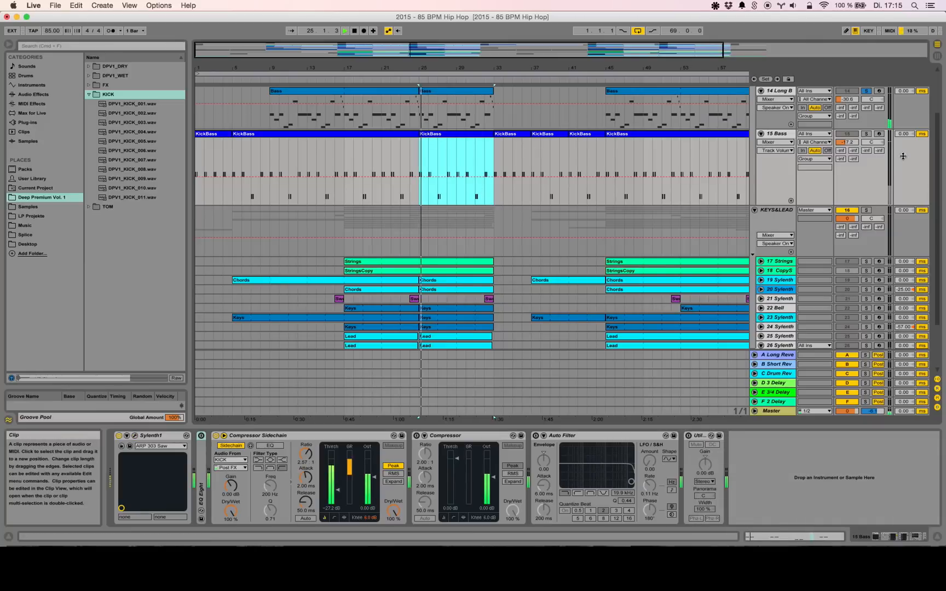
left_click(867, 134)
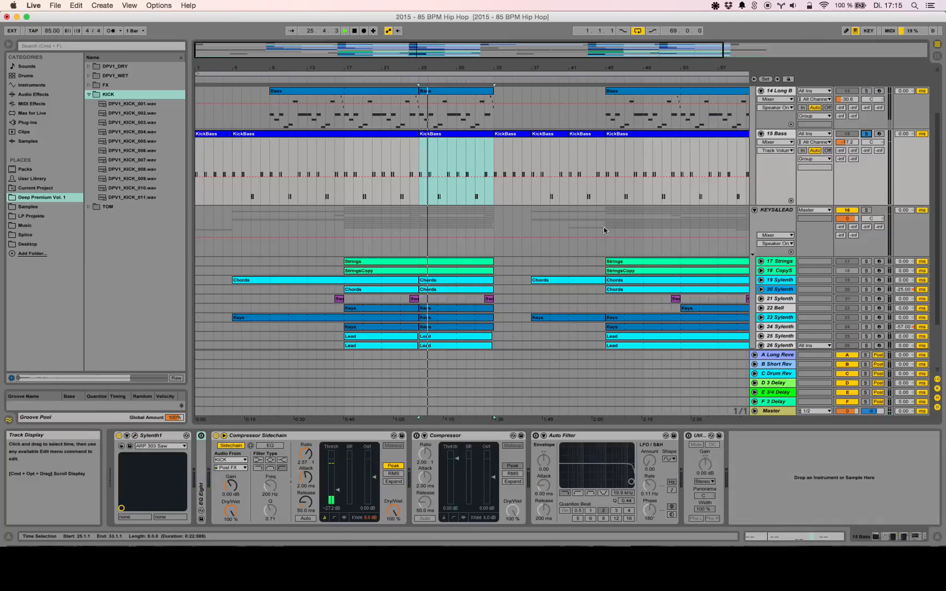
left_click(429, 133)
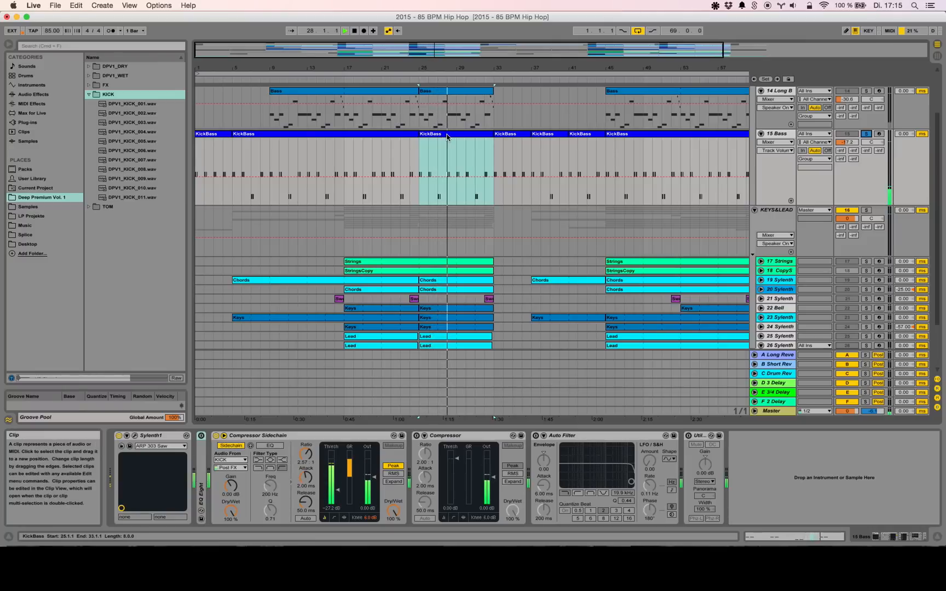
Unfold the DRUMS group and play from bar 25 again with the 15 Bass track soloed, looking from the drum tracks down to the KickBass clip
scroll(514, 161, "up", 3)
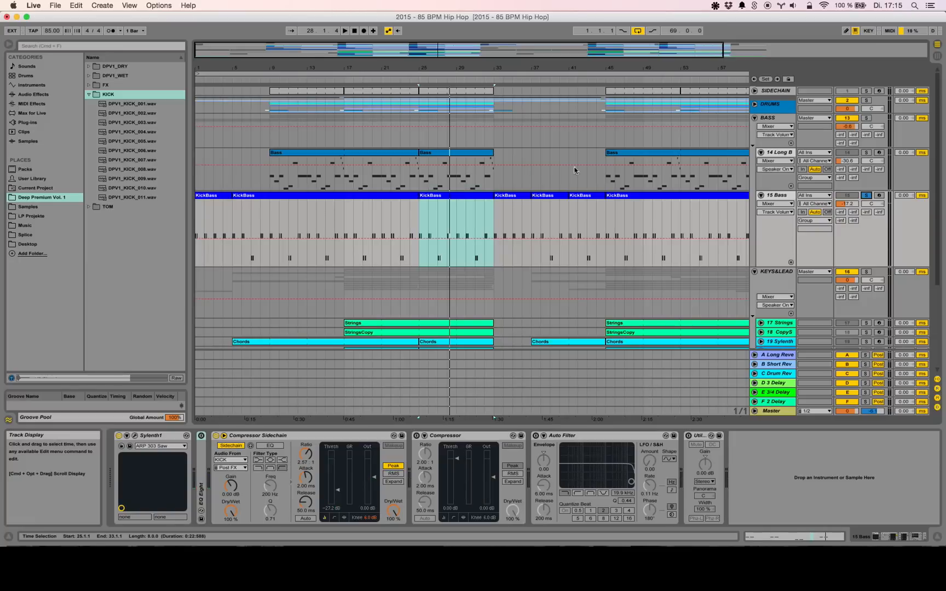
left_click(754, 104)
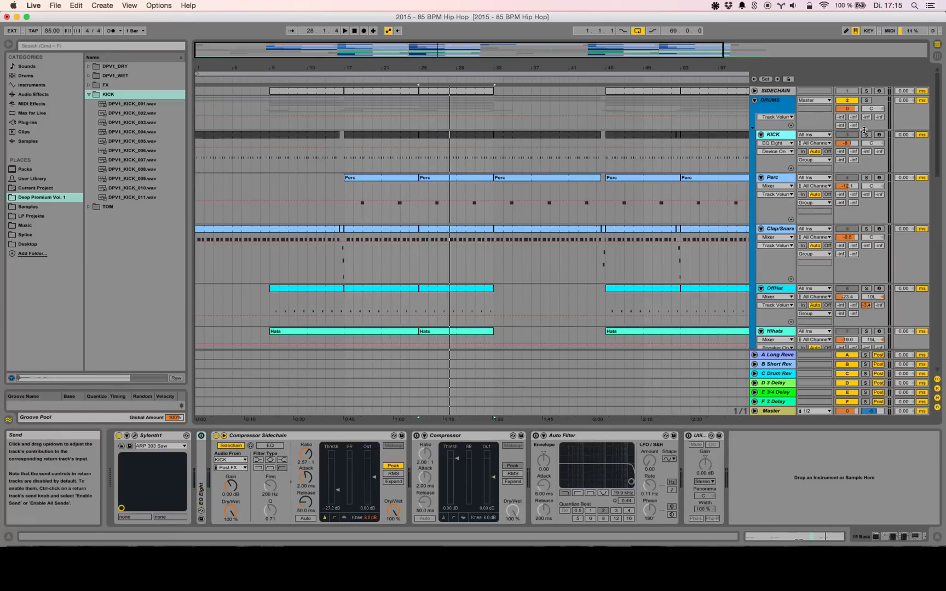
key("space")
scroll(608, 212, "down", 8)
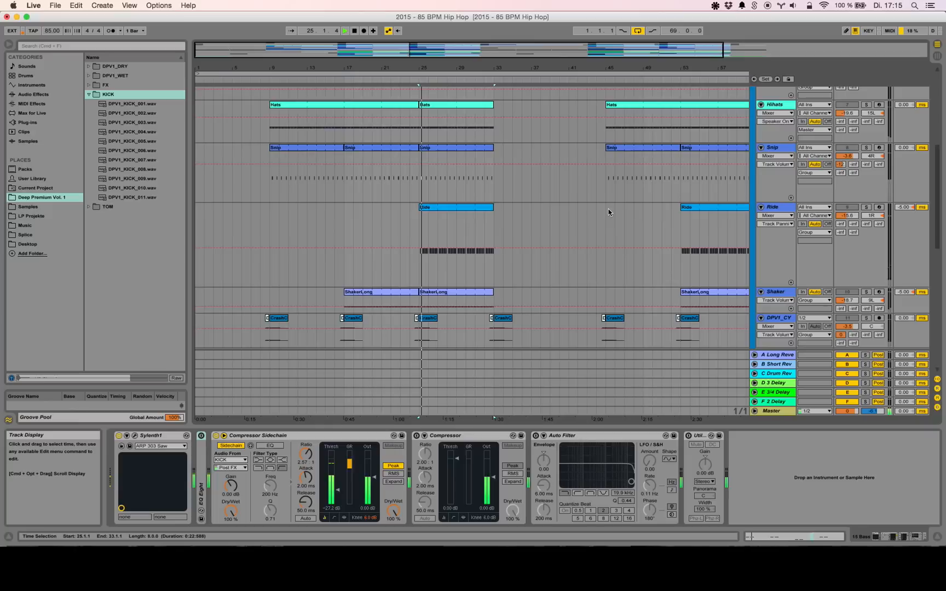
scroll(606, 208, "down", 1)
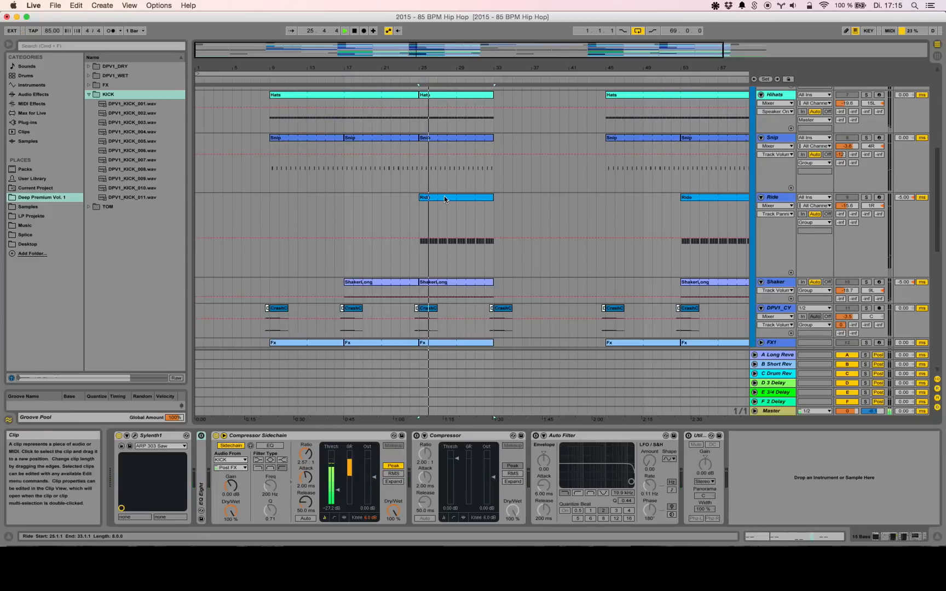
scroll(444, 196, "down", 10)
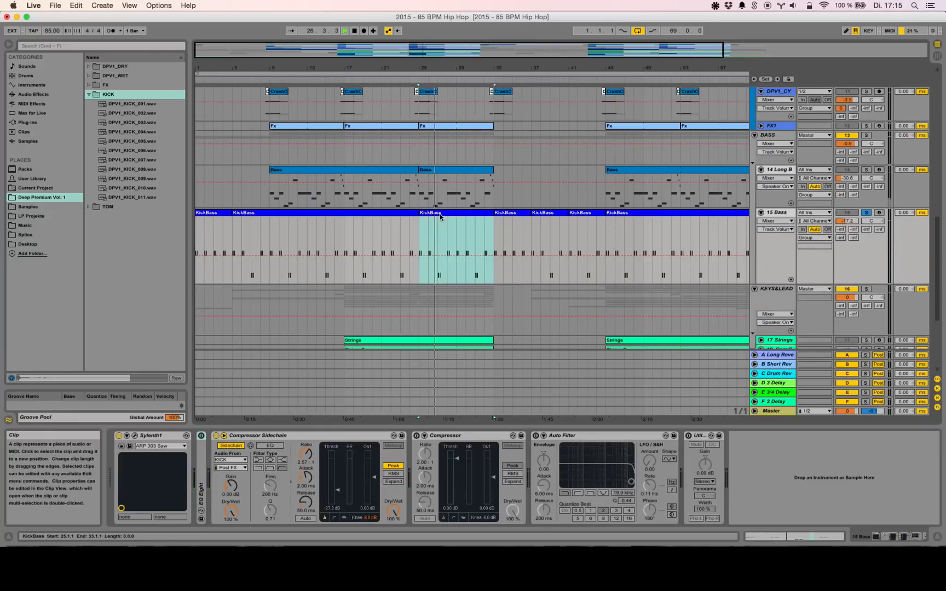
Examine the MIDI notes and velocities of the KickBass clip at bar 25, and return to the 15 Bass track's devices
double_click(439, 215)
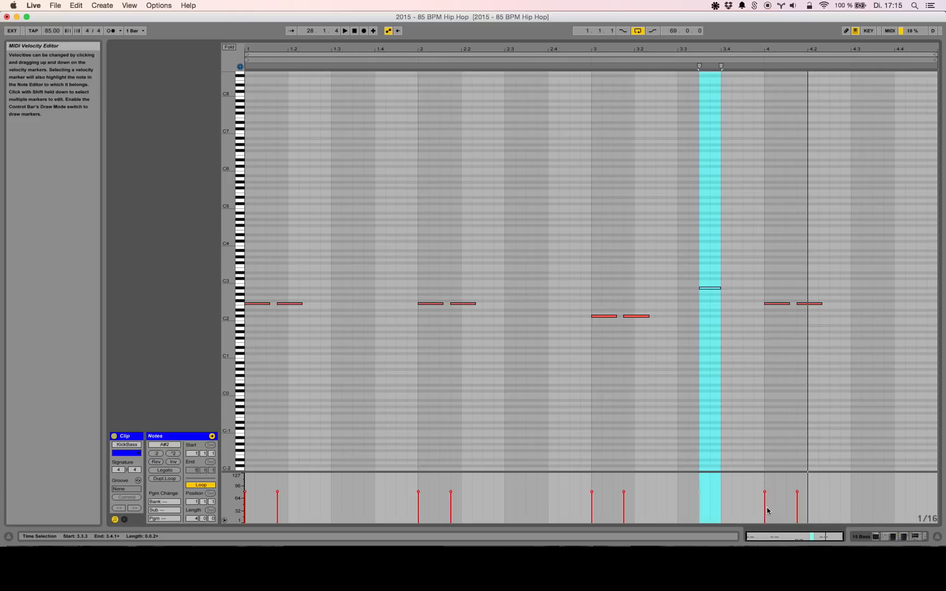
left_click(883, 540)
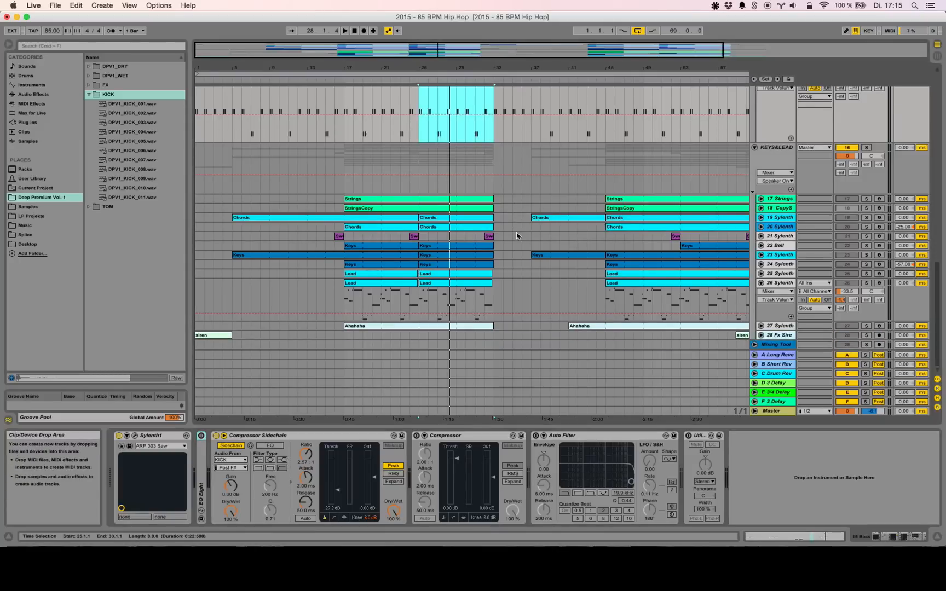
scroll(499, 211, "up", 2)
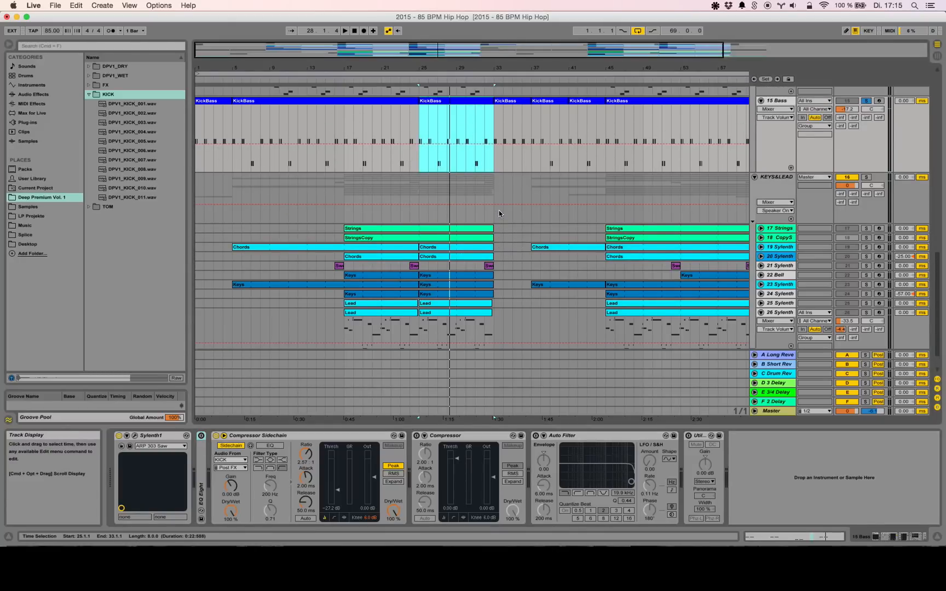
scroll(499, 209, "down", 2)
scroll(514, 167, "up", 5)
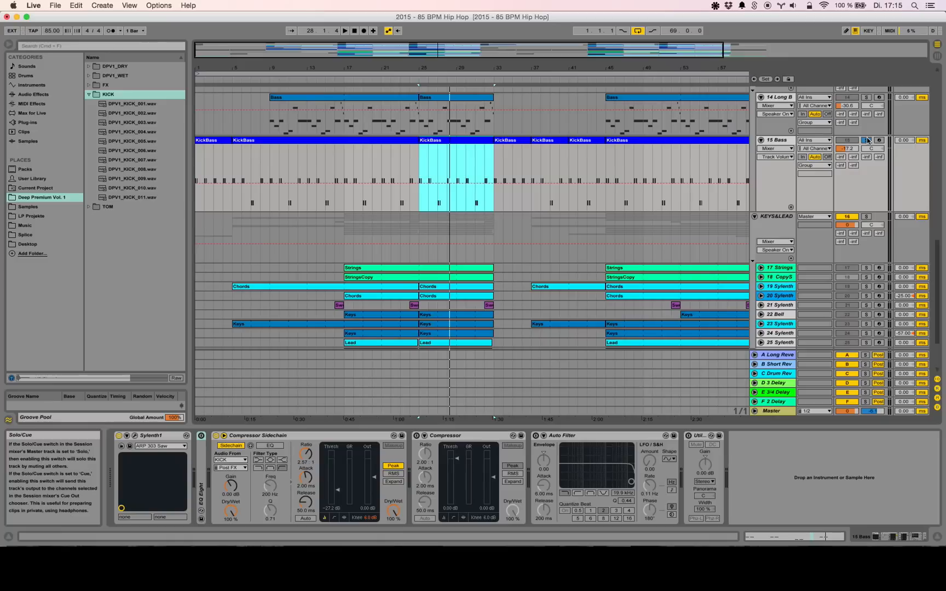
scroll(792, 120, "up", 2)
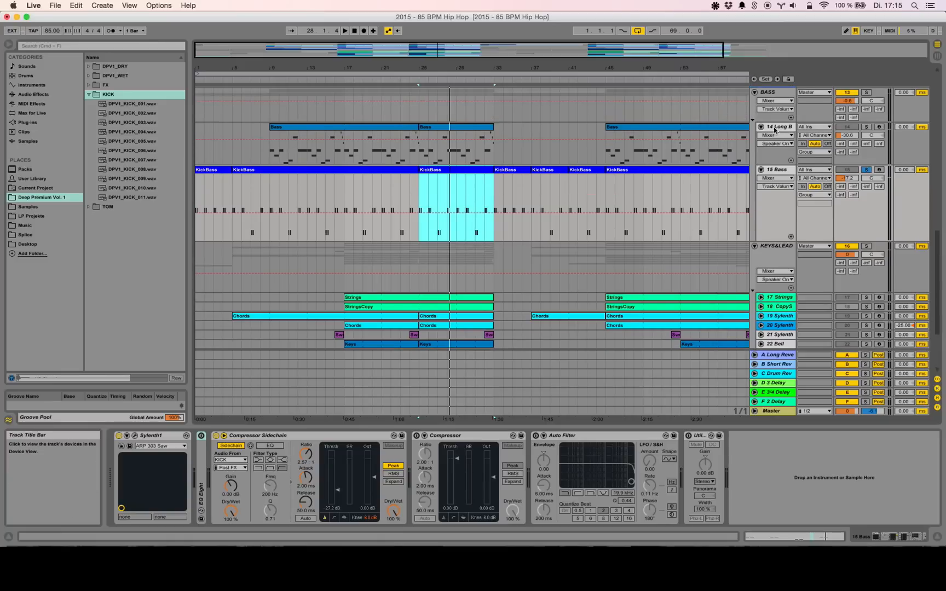
Show the BASS group's MT3_ Compression & Fattening rack and play from bar 25 while checking its Mono Stereo macro
left_click(779, 92)
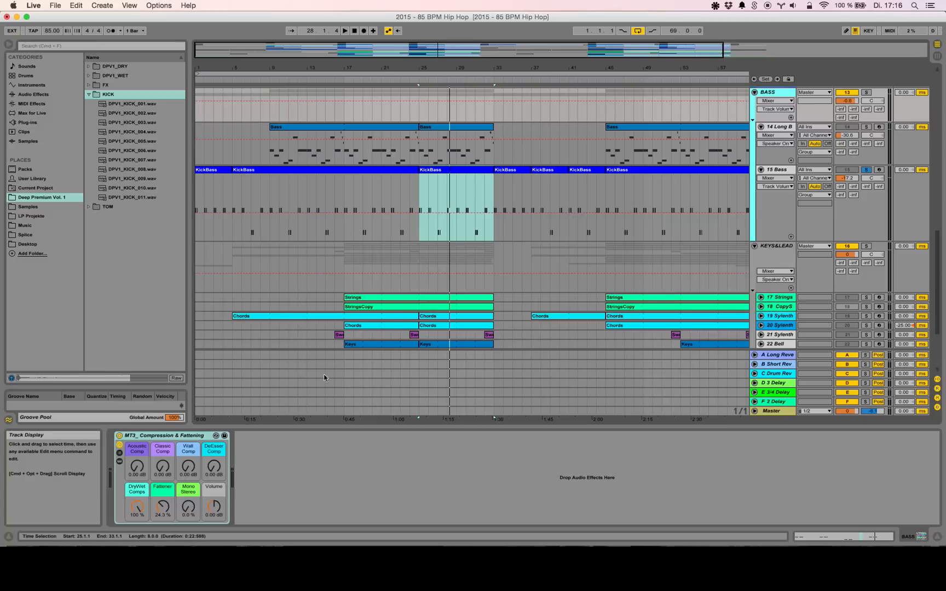
key("space")
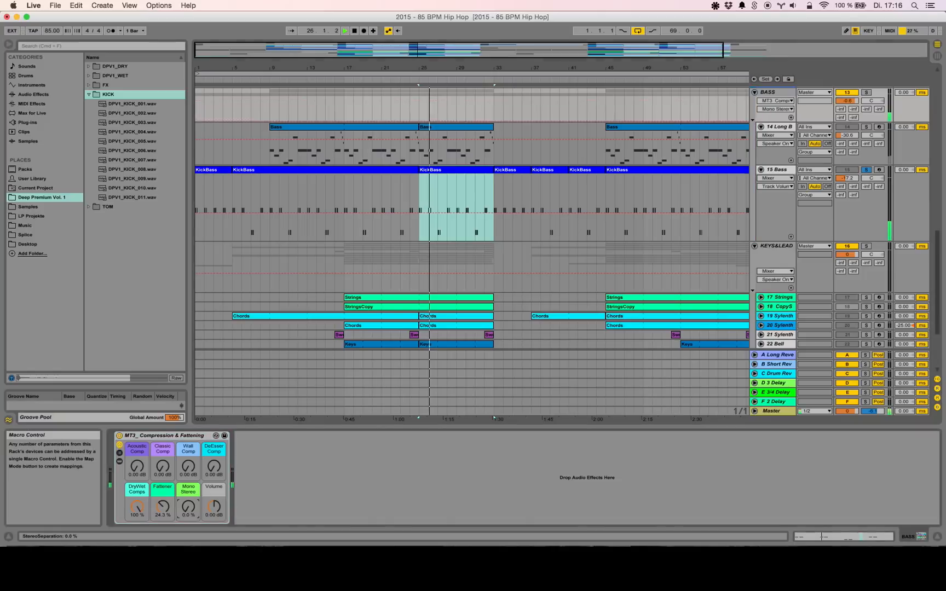
mouse_move(189, 507)
left_mouse_down()
mouse_move(189, 476)
mouse_move(189, 509)
left_mouse_up()
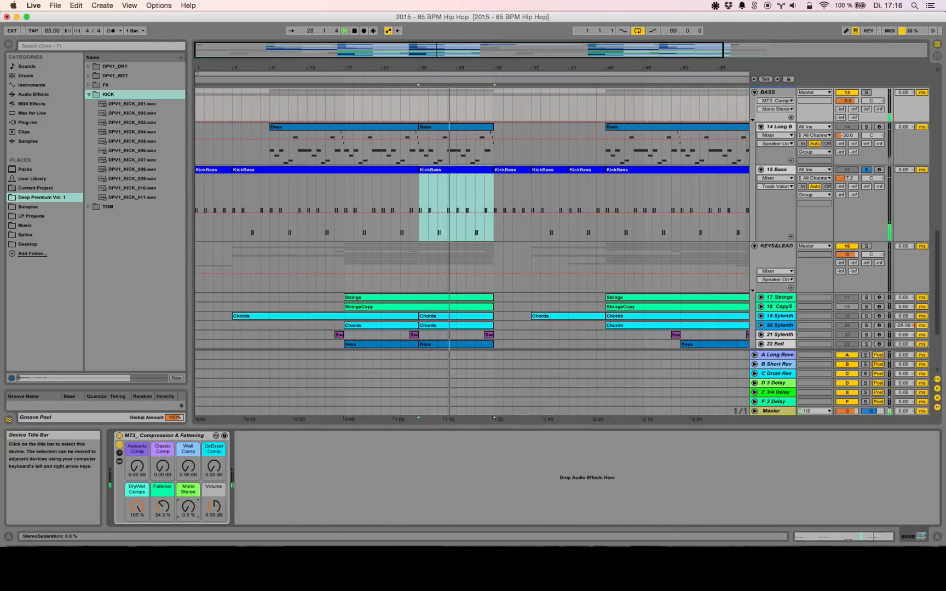
key("space")
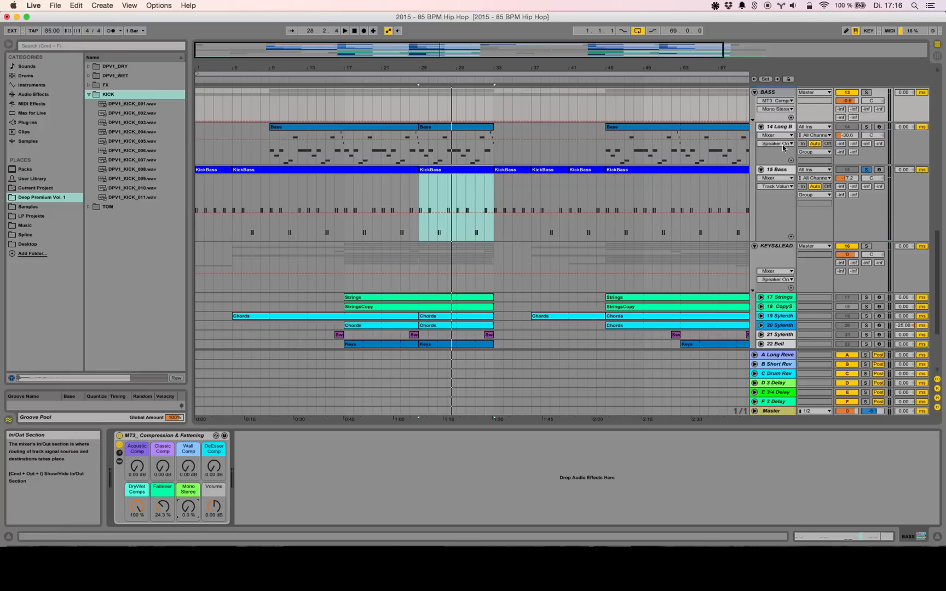
Fold the BASS group and select the KEYS&LEADS group
scroll(789, 129, "down", 1)
scroll(761, 126, "up", 3)
left_click(755, 123)
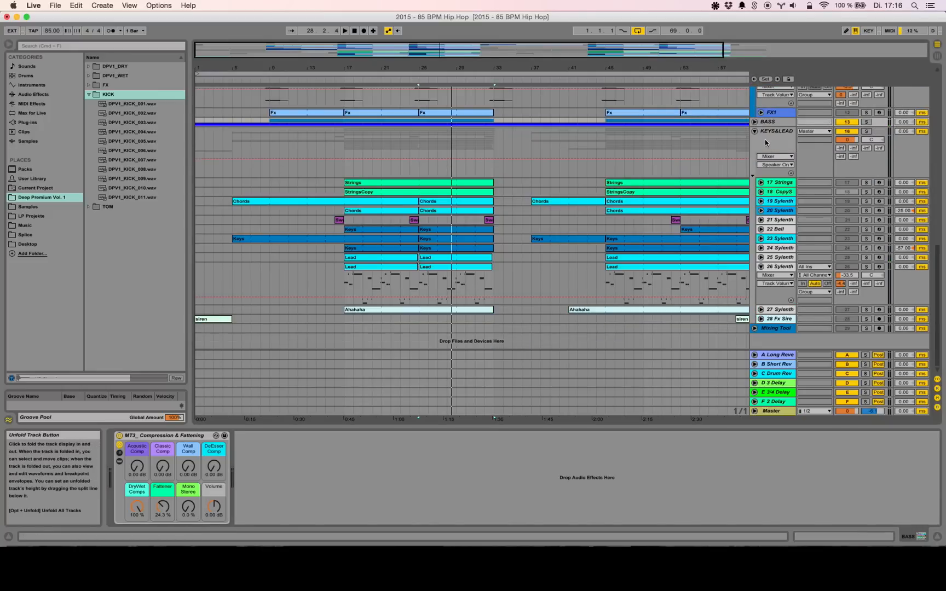
left_click(776, 135)
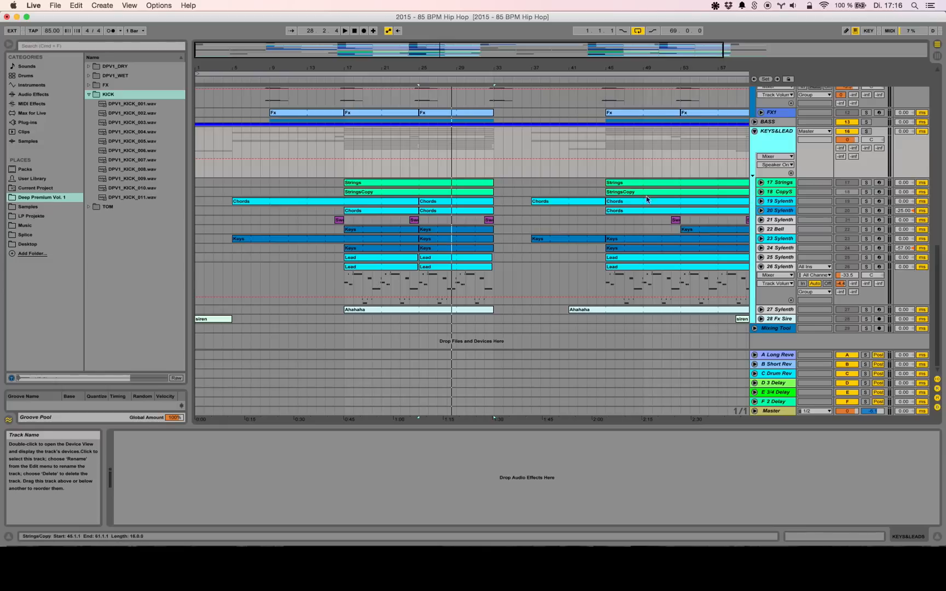
Solo the 23 Sylenth track and play its Keys clip from bar 5
left_click(300, 240)
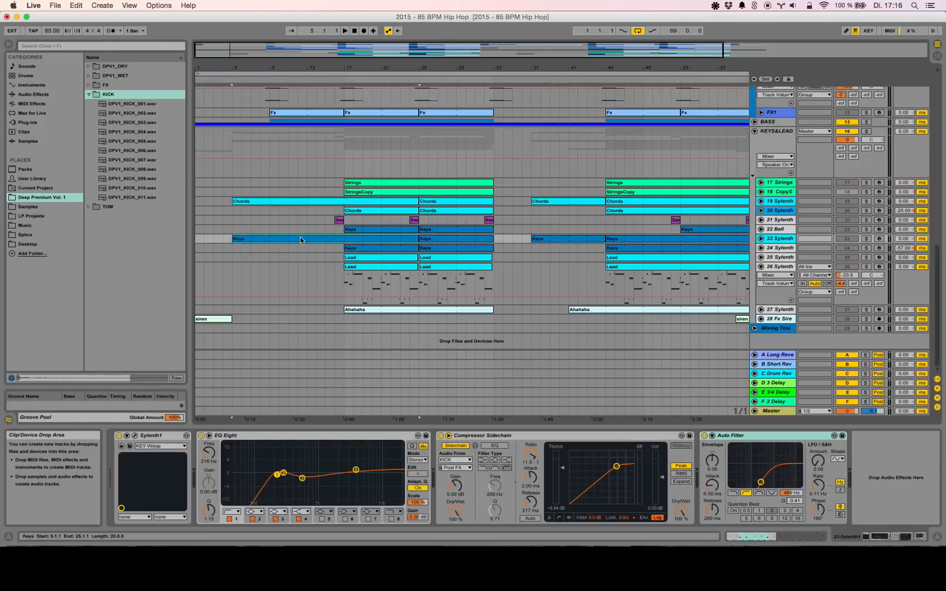
left_click(867, 239)
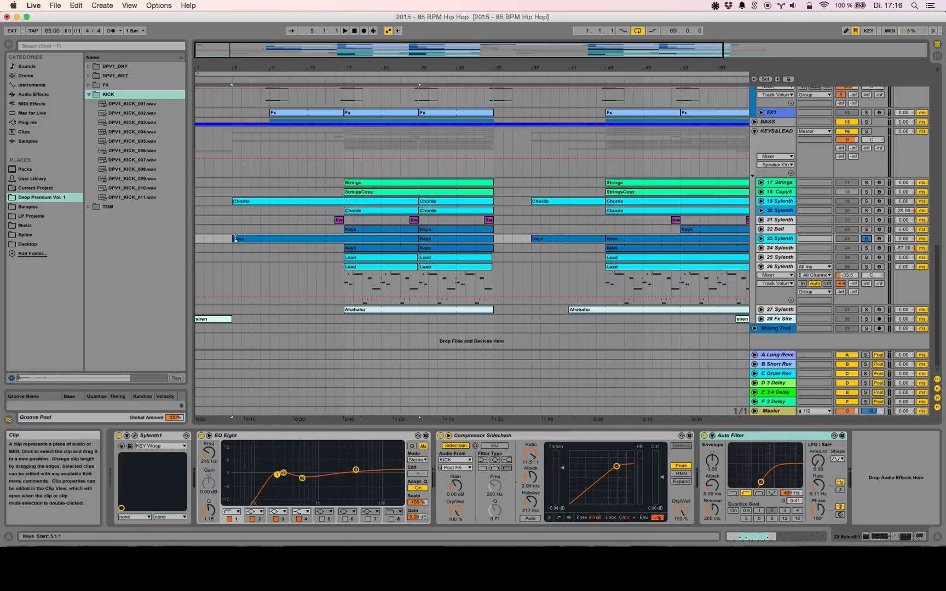
key("space")
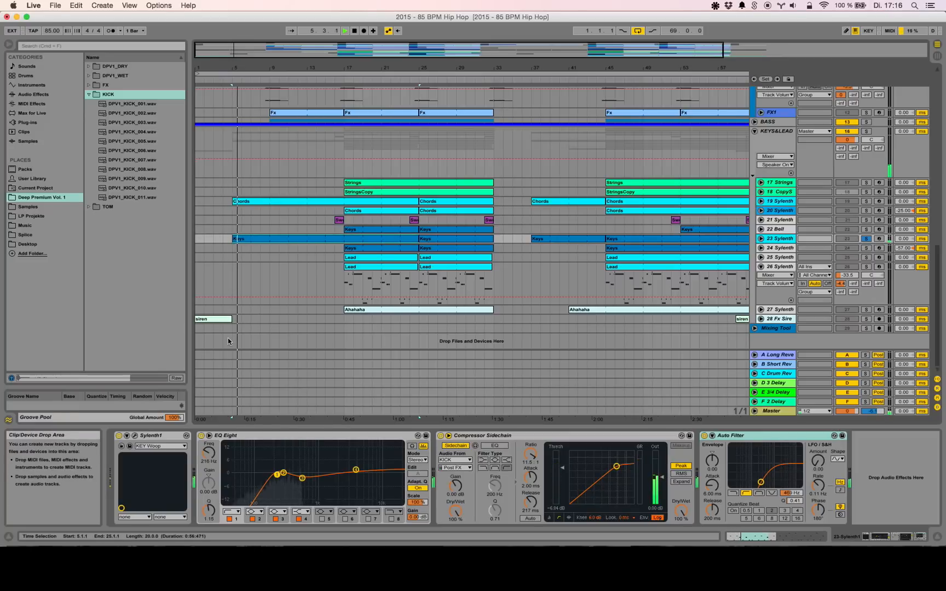
Examine the polyphony and voice settings in the 23 Sylenth track's Sylenth1, and close the synth window
left_click(136, 437)
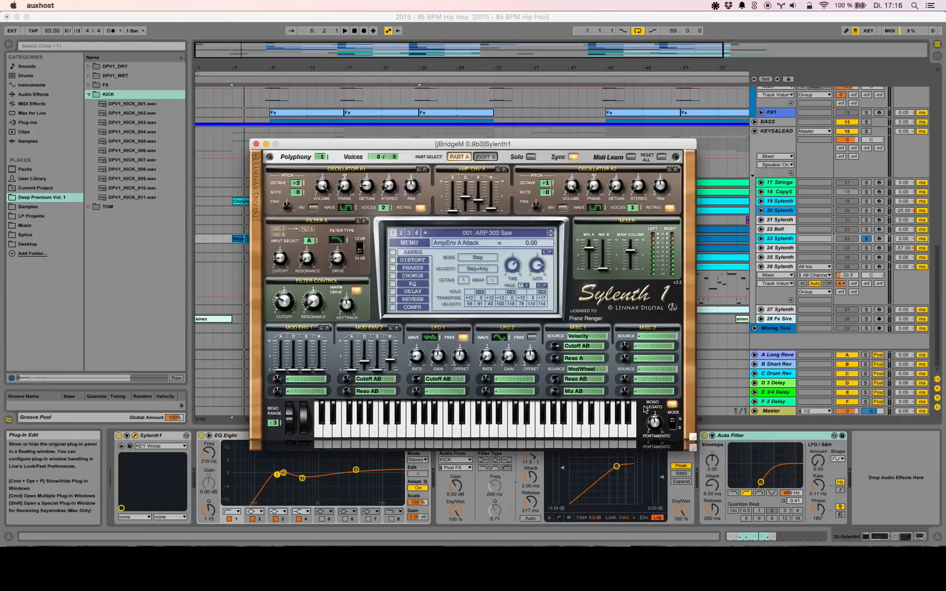
left_click(784, 244)
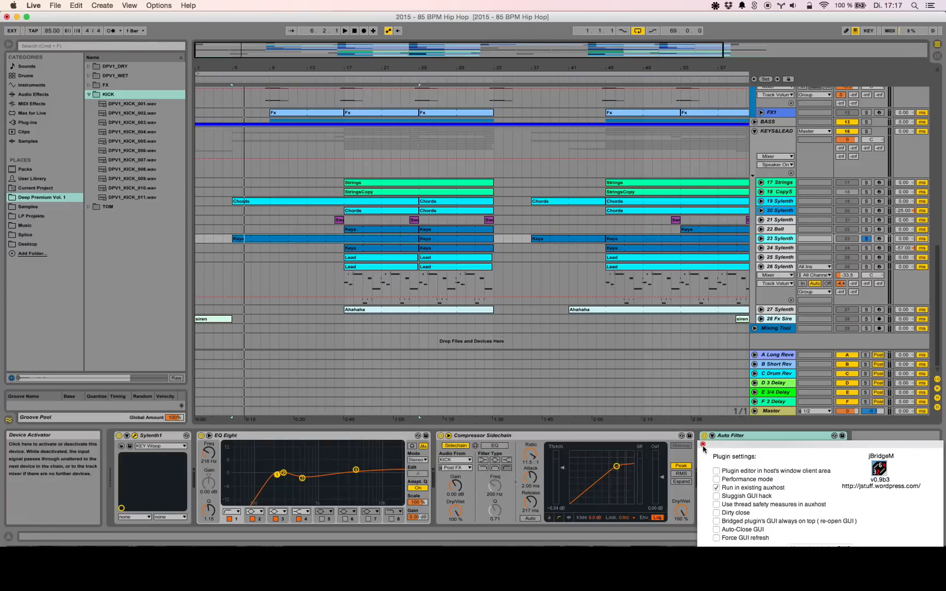
left_click(703, 445)
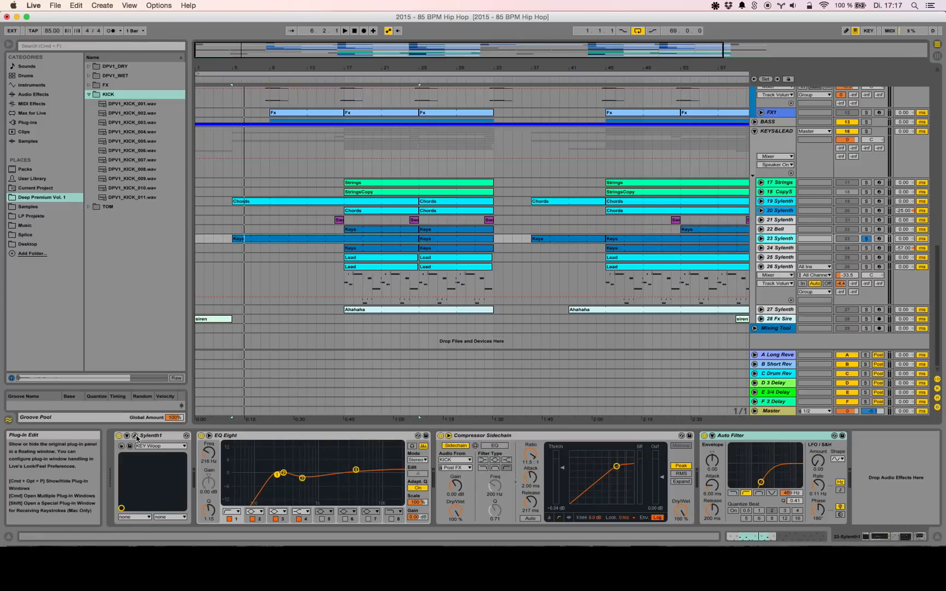
left_click(135, 436)
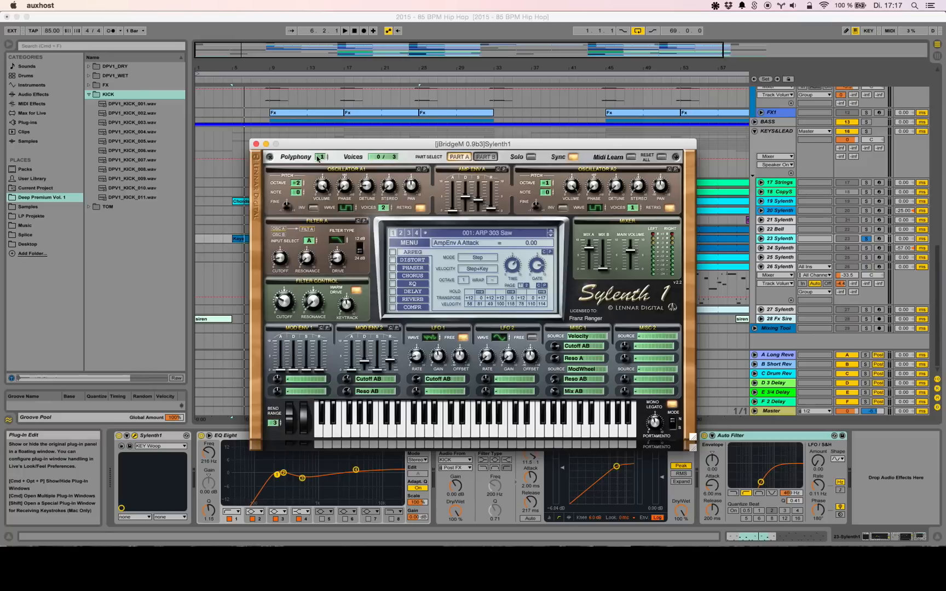
left_click(256, 144)
left_click(256, 155)
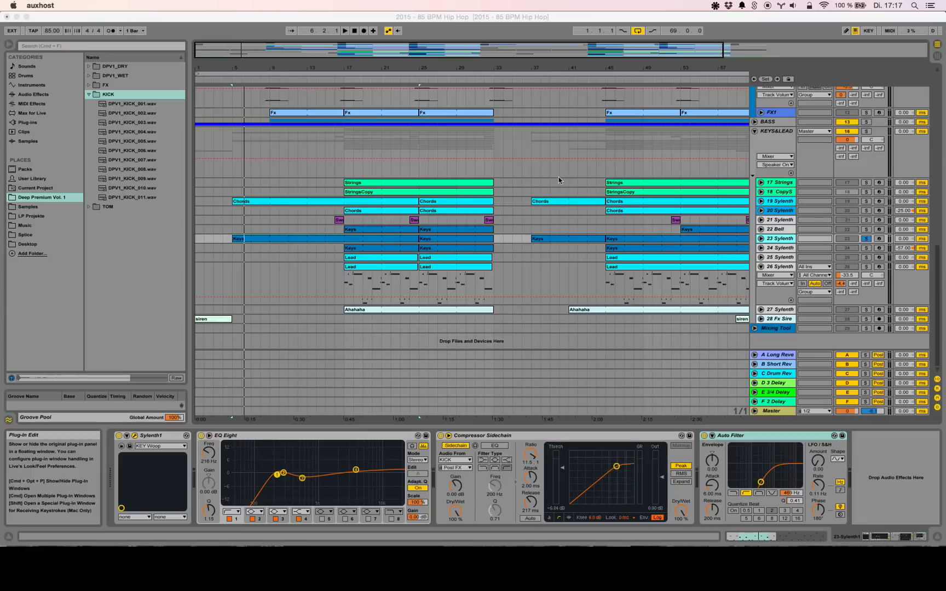
left_click(786, 239)
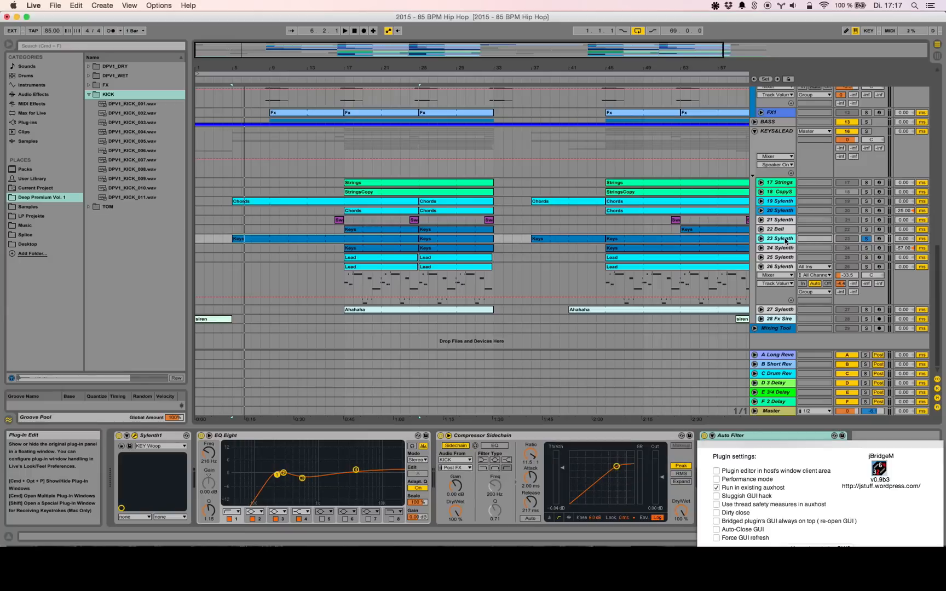
Play the soloed 23 Sylenth track from bar 5, unfold it and examine the MIDI notes of its Keys clip
key("space")
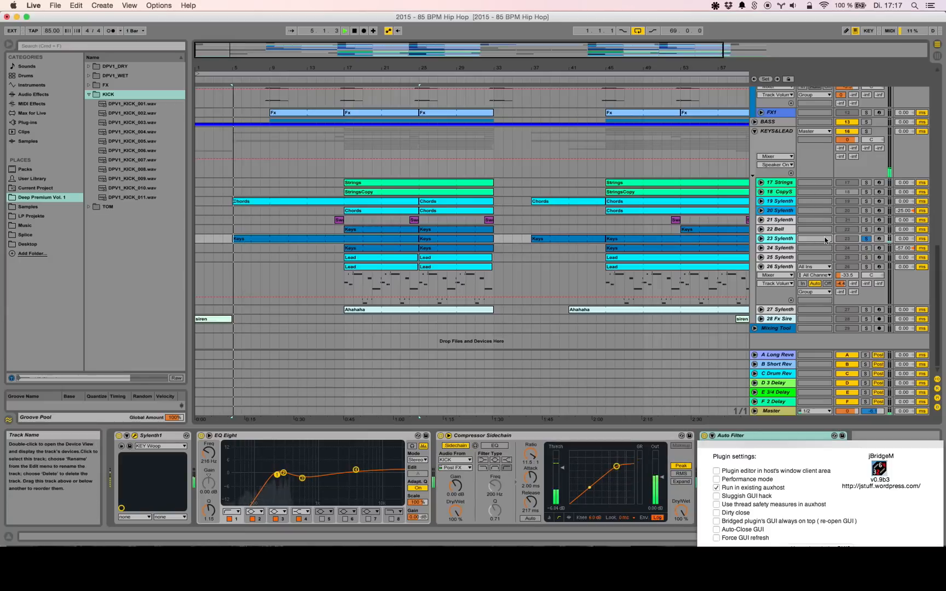
left_click(703, 445)
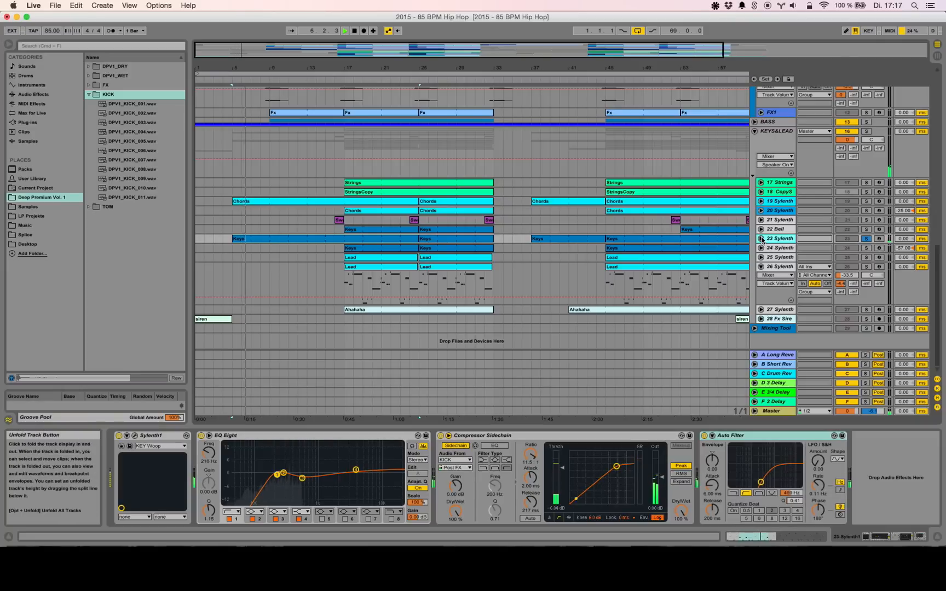
left_click(761, 239)
left_click(414, 239)
double_click(413, 239)
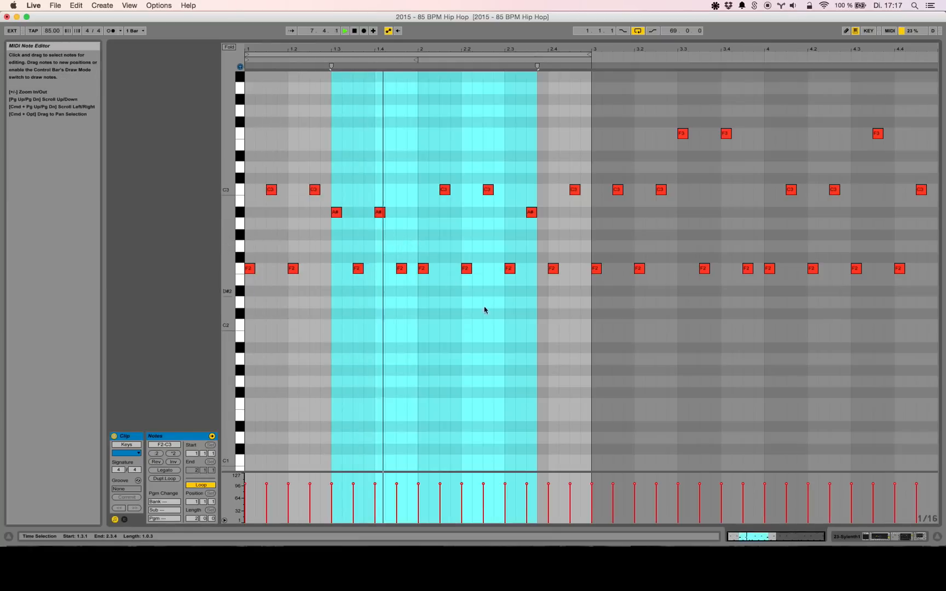
left_click(859, 538)
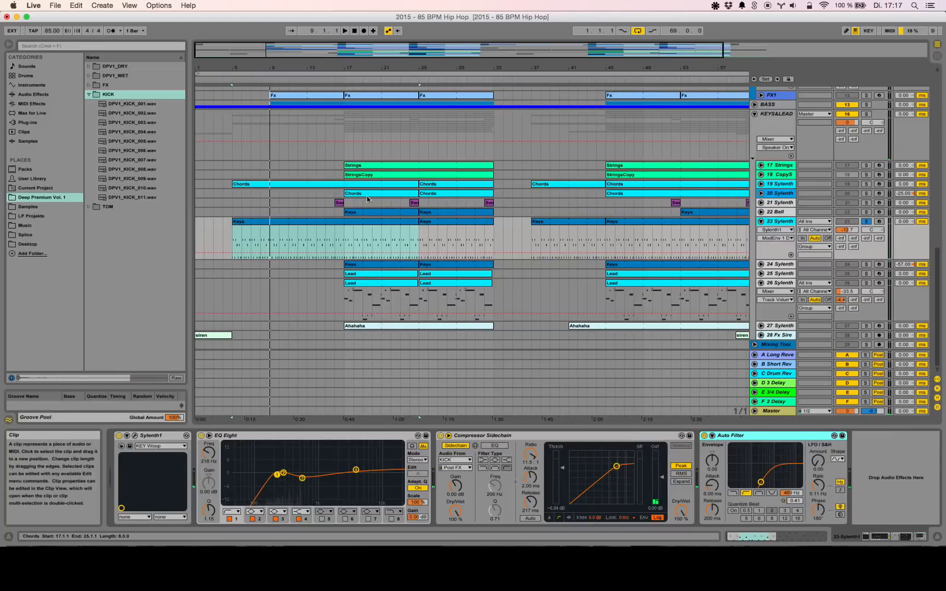
Solo and unfold the 19 Sylenth track, and play its Chords clip with the filter frequency automation shown
left_click(867, 184)
left_click(779, 183)
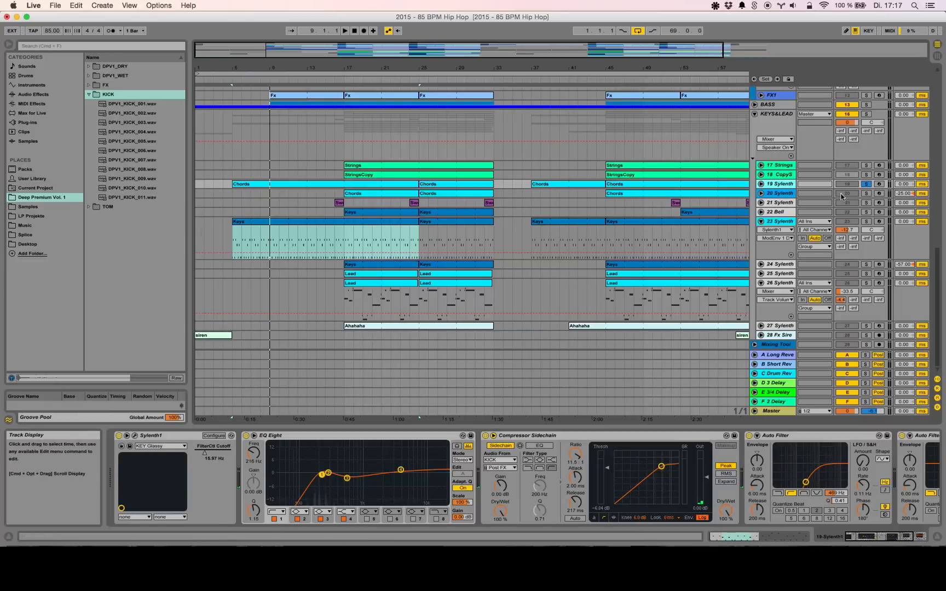
left_click(761, 184)
left_click(257, 188)
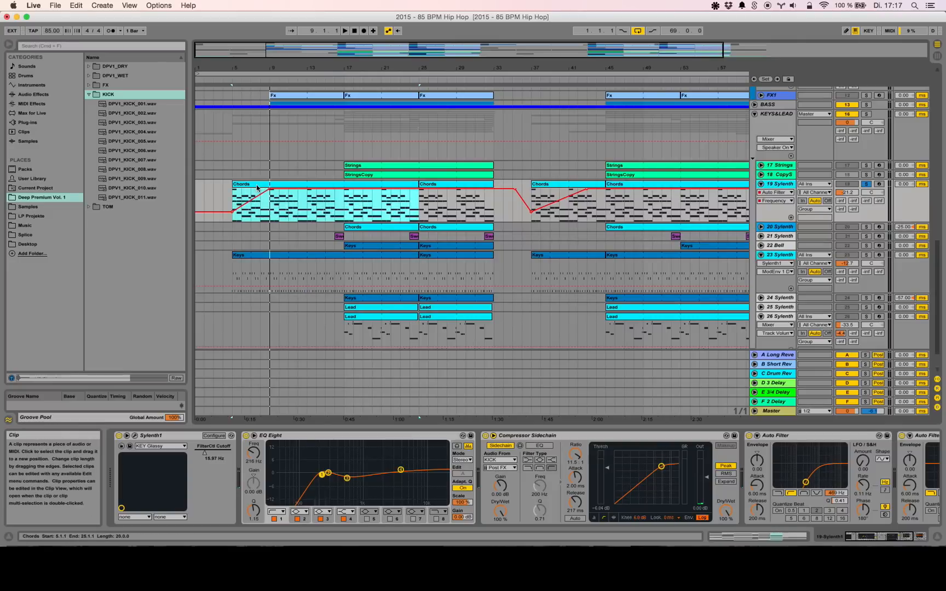
key("space")
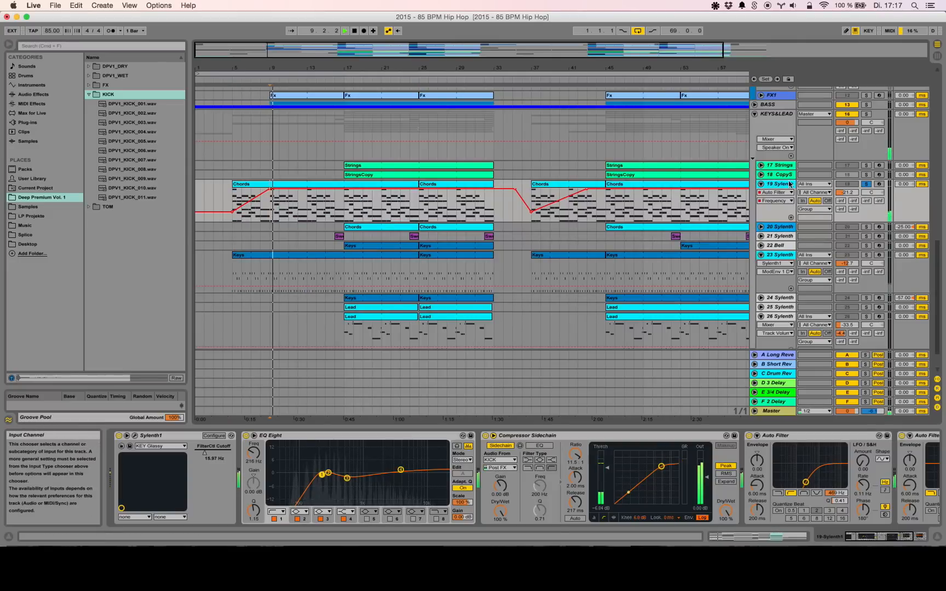
Examine the chord notes in the 19 Sylenth track's first Chords clip during playback
left_click(303, 187)
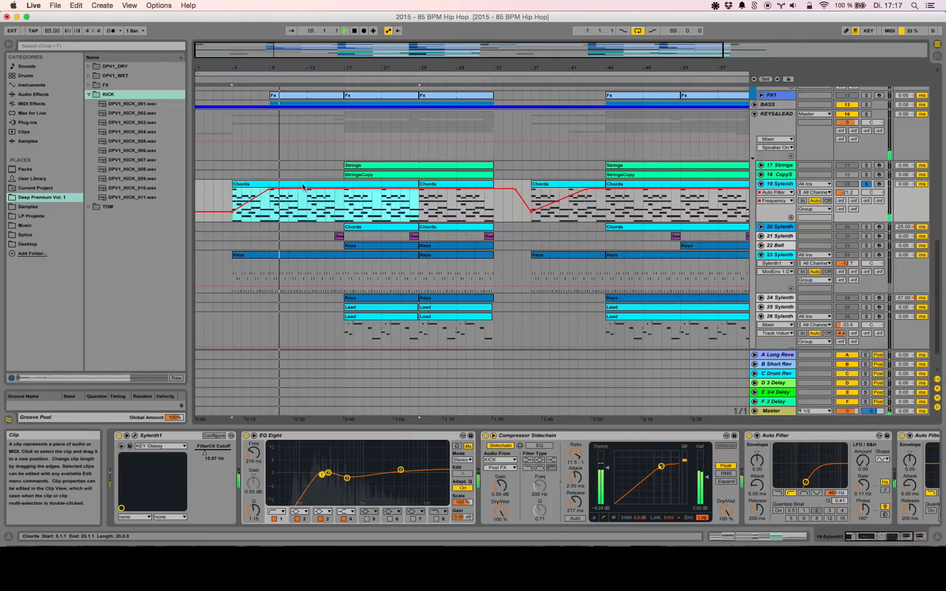
double_click(304, 187)
scroll(394, 252, "up", 3)
scroll(539, 310, "up", 1)
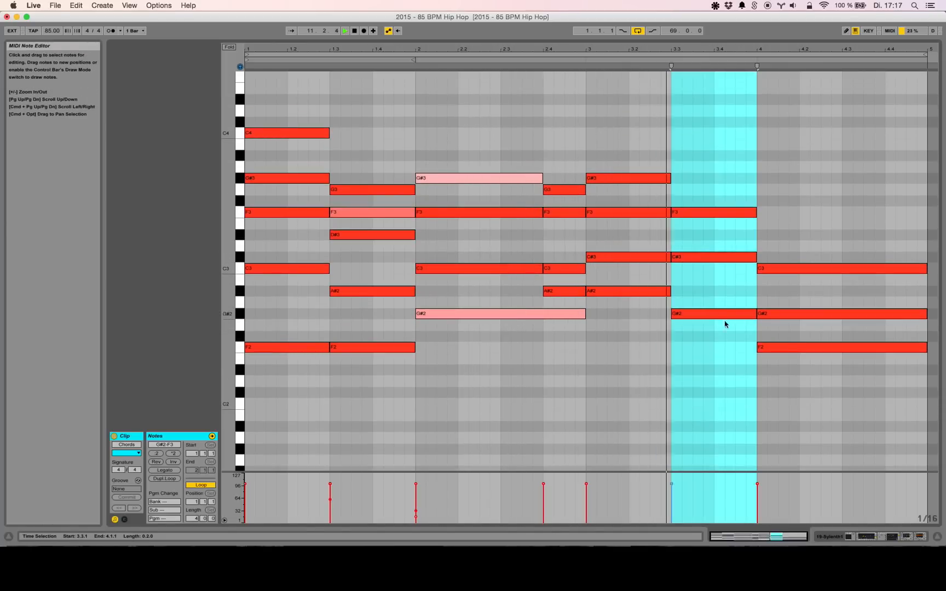
Look through the 19 Sylenth track's device chain from Sylenth1 to the two Auto Filters and back
left_click(865, 542)
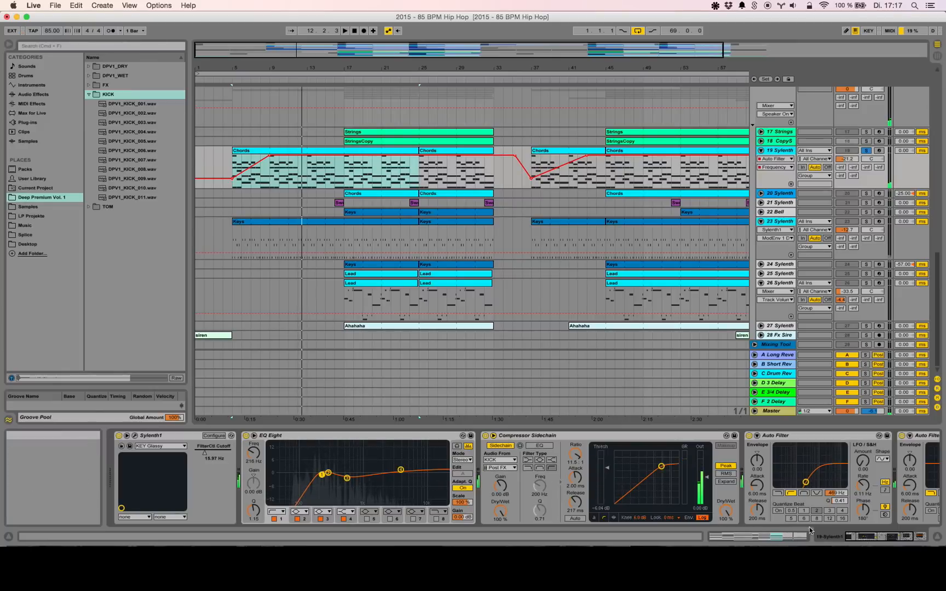
left_click_drag(858, 536, 871, 535)
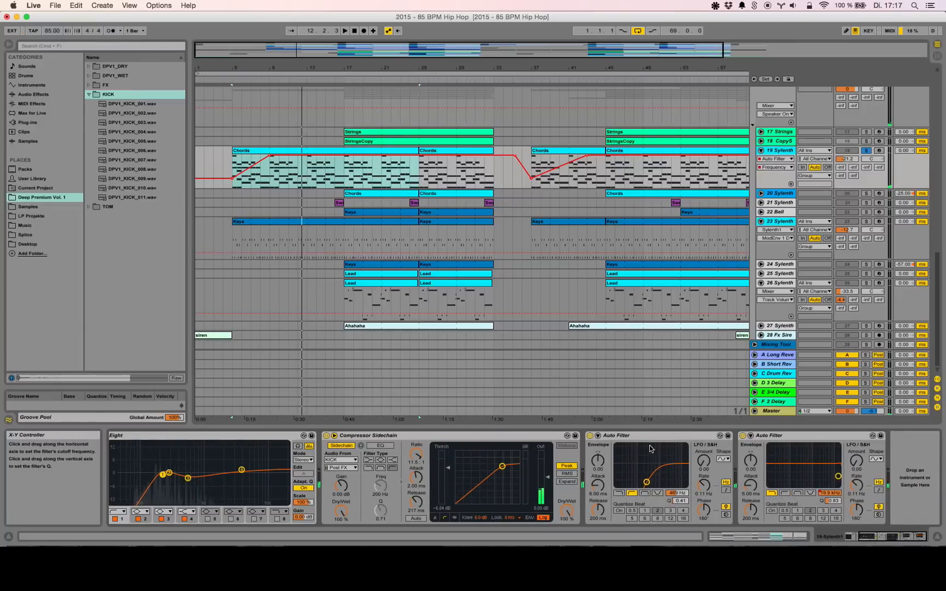
left_click(861, 540)
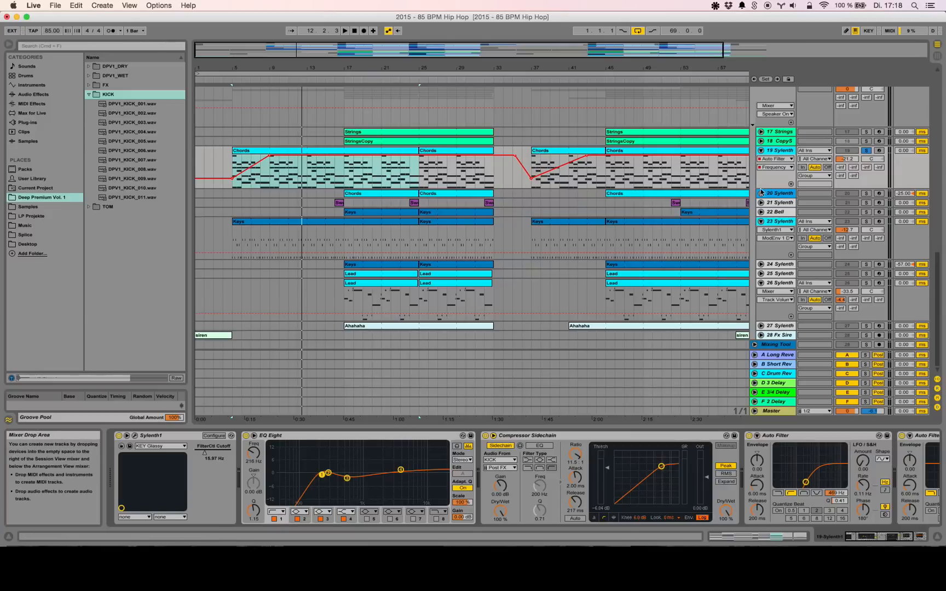
Solo the 20 Sylenth track and play its Chords clip from bar 17 for about a bar and a half
left_click(396, 195)
left_click(389, 196)
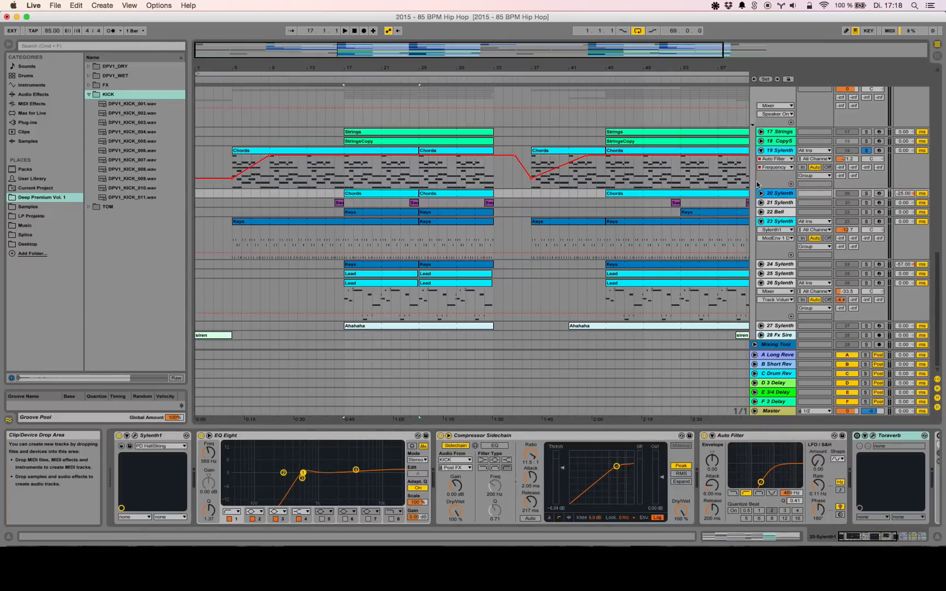
left_click(867, 194, "super")
key("space")
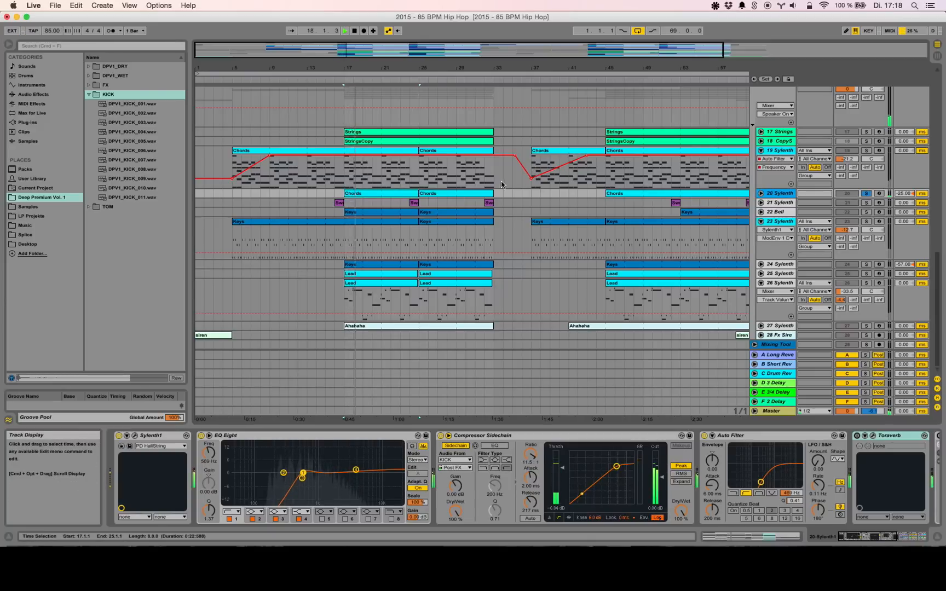
key("space")
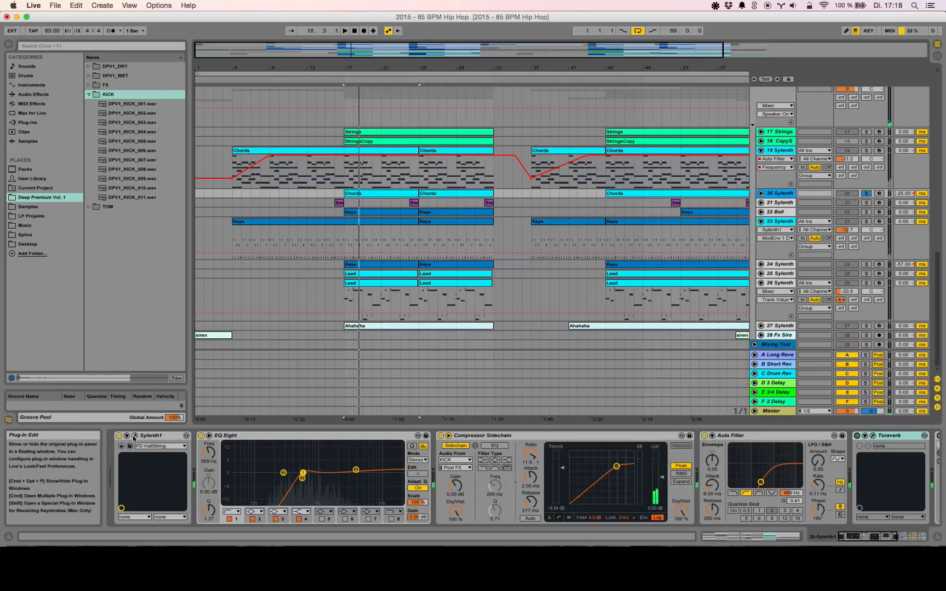
View the Sylenth1 editor with the PD HallString preset on the 20 Sylenth track and play its soloed Chords clip from bar 17
left_click(136, 437)
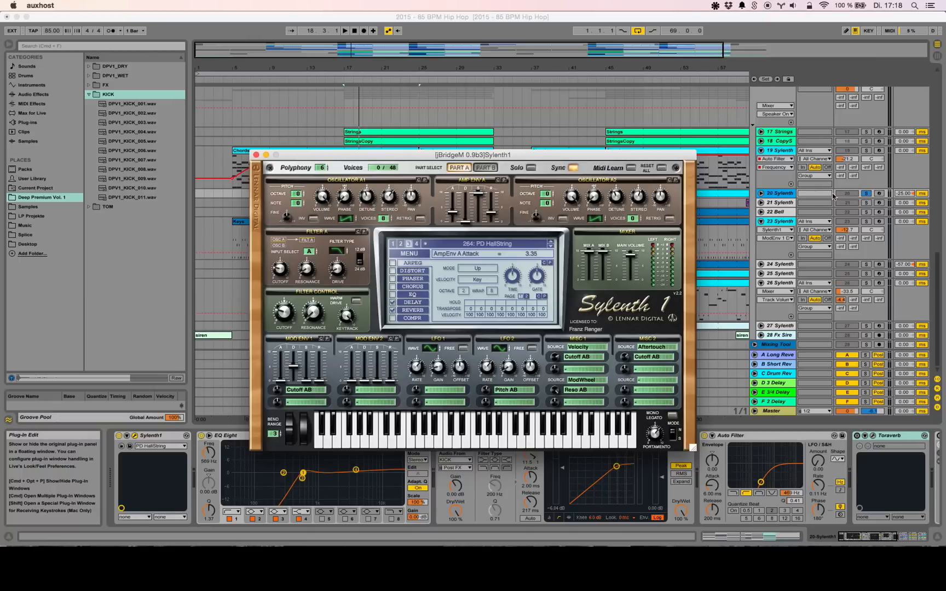
left_click_drag(493, 156, 502, 232)
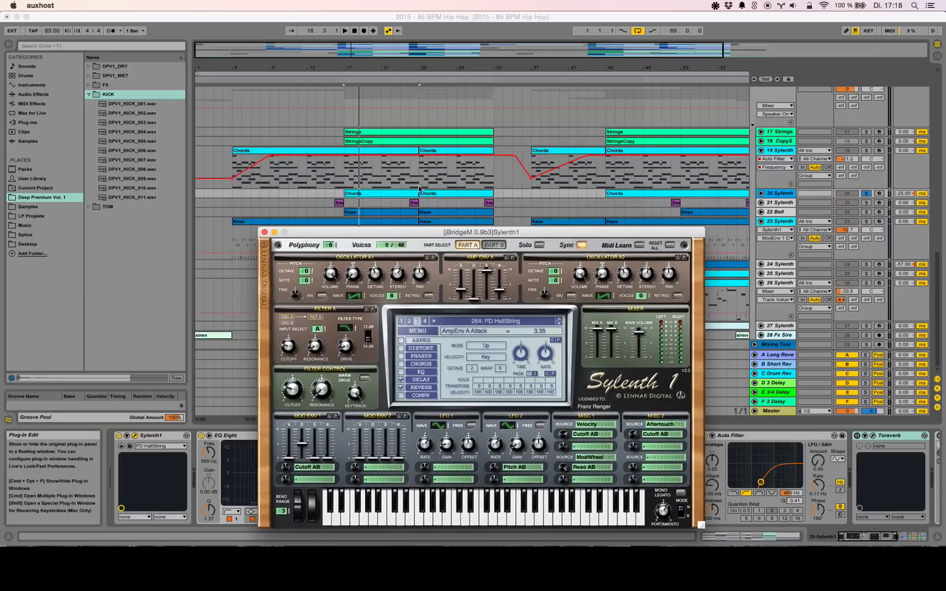
left_click(356, 175)
left_click(347, 176)
key("space")
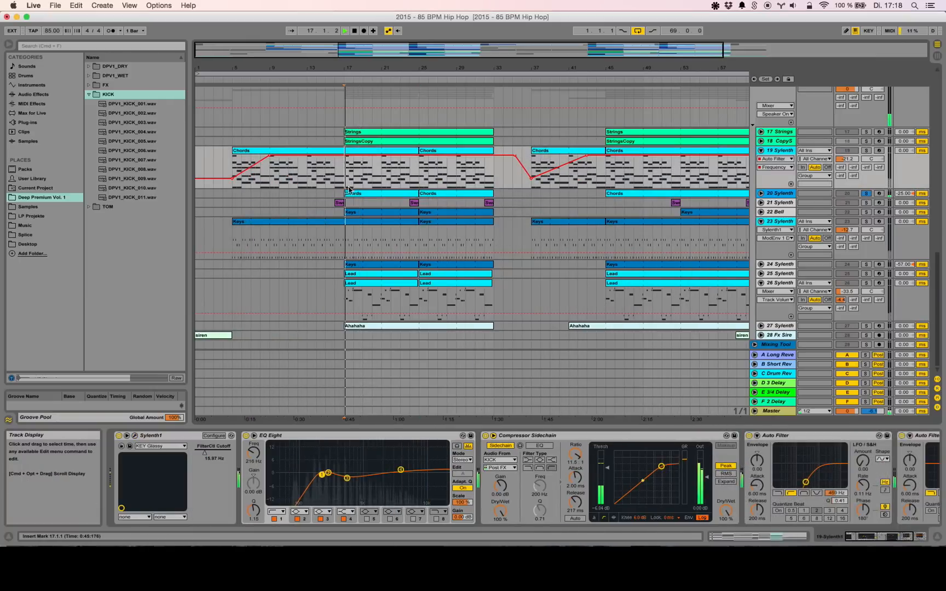
left_click(779, 194)
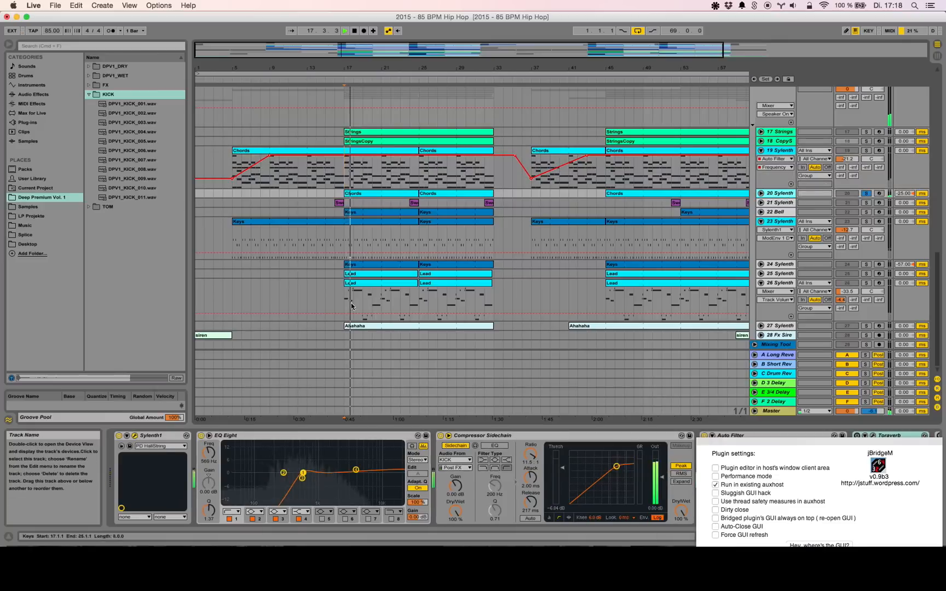
Set the PD HallString preset's portamento time to 6.50 in Sylenth1 during playback, then close the editor, stop playback and unsolo the track
left_click(135, 436)
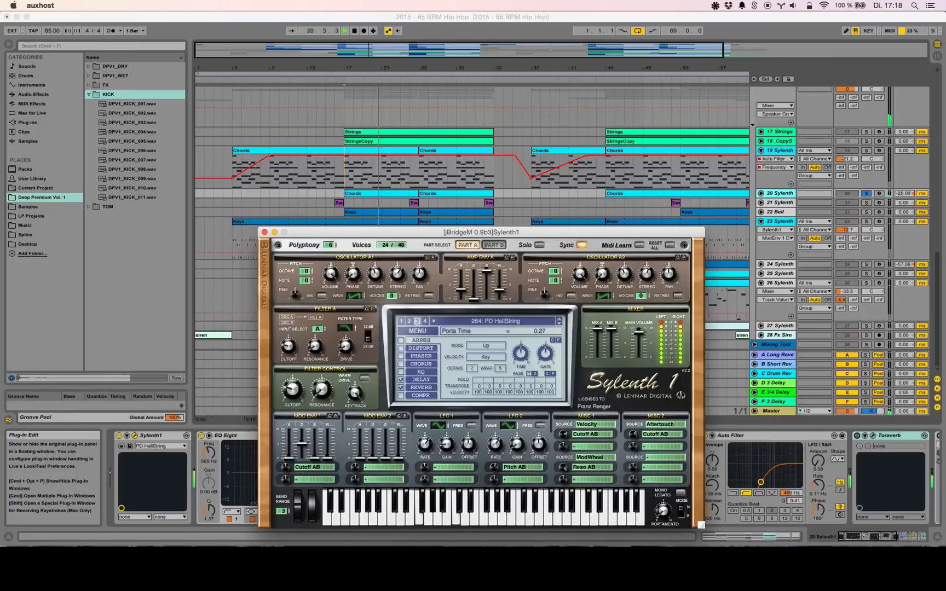
left_click_drag(663, 511, 673, 520)
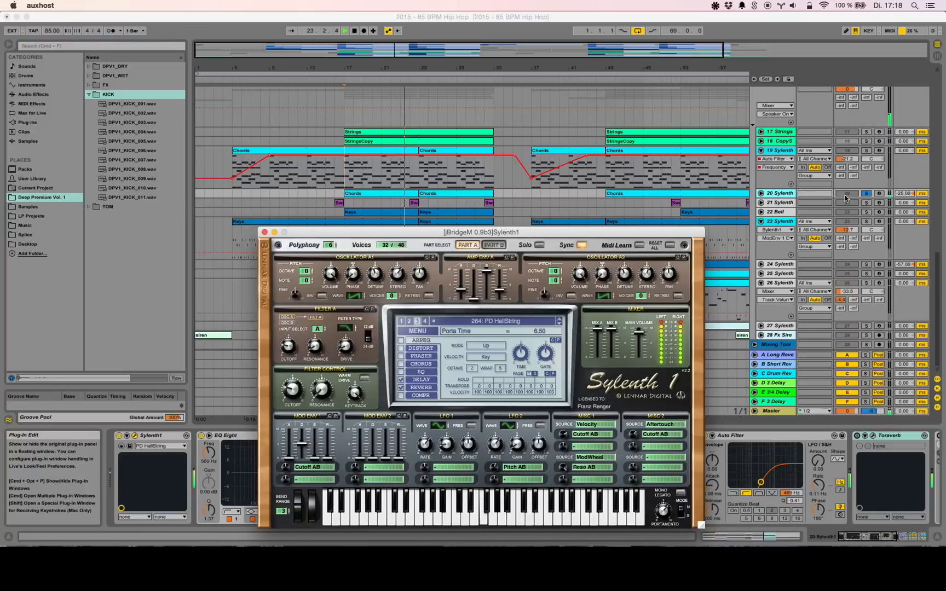
left_click(264, 232)
left_click(784, 195)
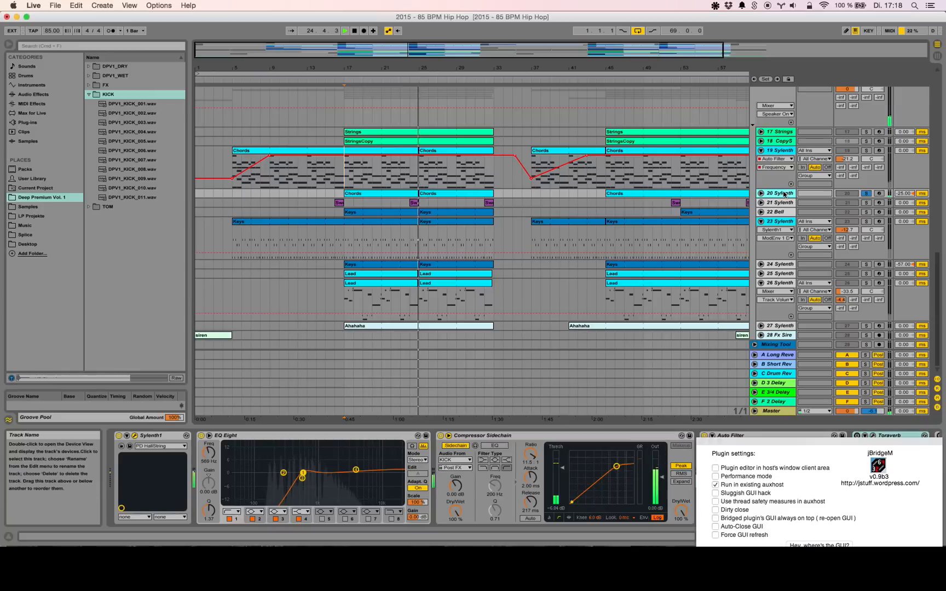
key("space")
left_click(866, 194)
Unfold and solo the 21 Sylenth track, play its Swell clip from bar 24 and unsolo the track
left_click(789, 203)
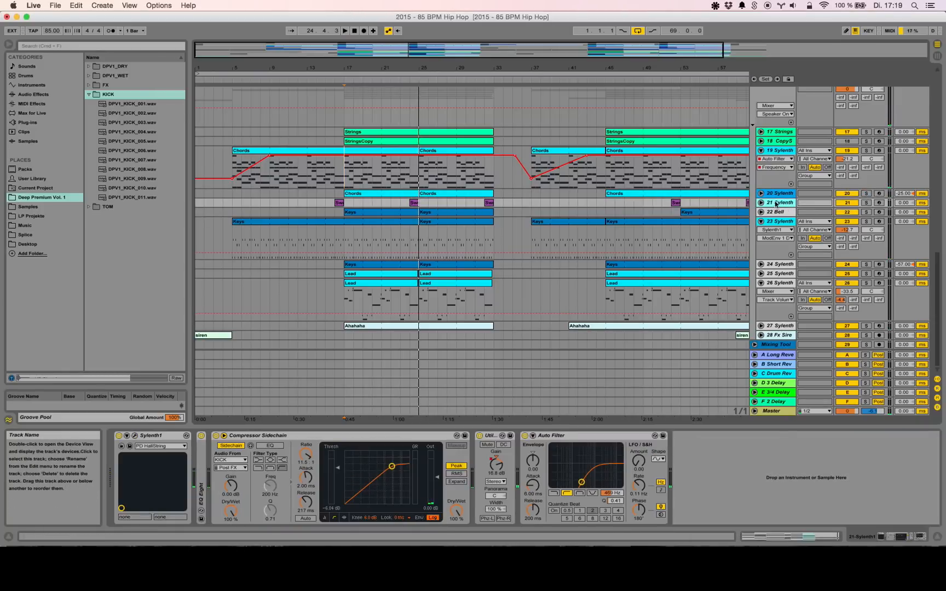
left_click(762, 202)
left_click(414, 220)
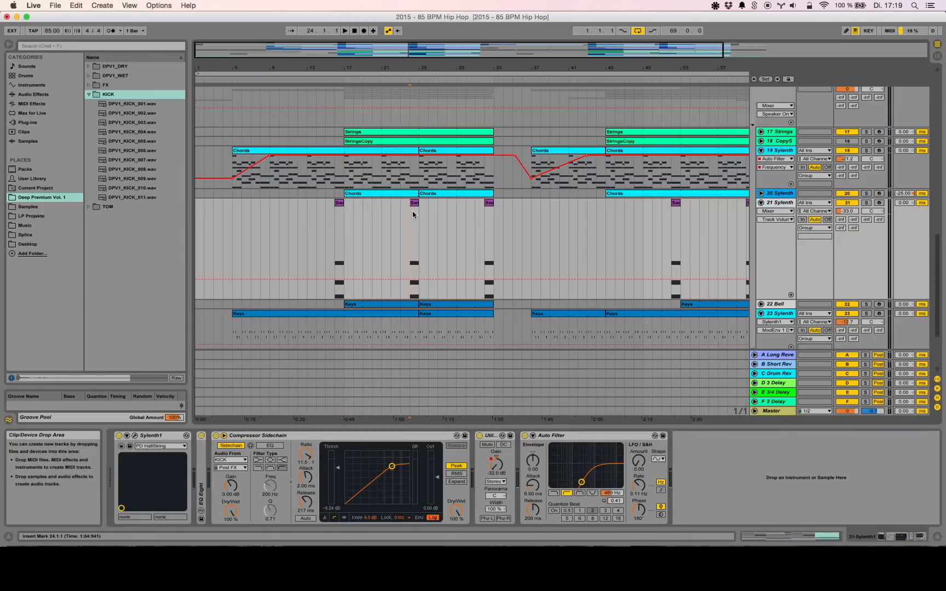
left_click_drag(414, 69, 417, 208)
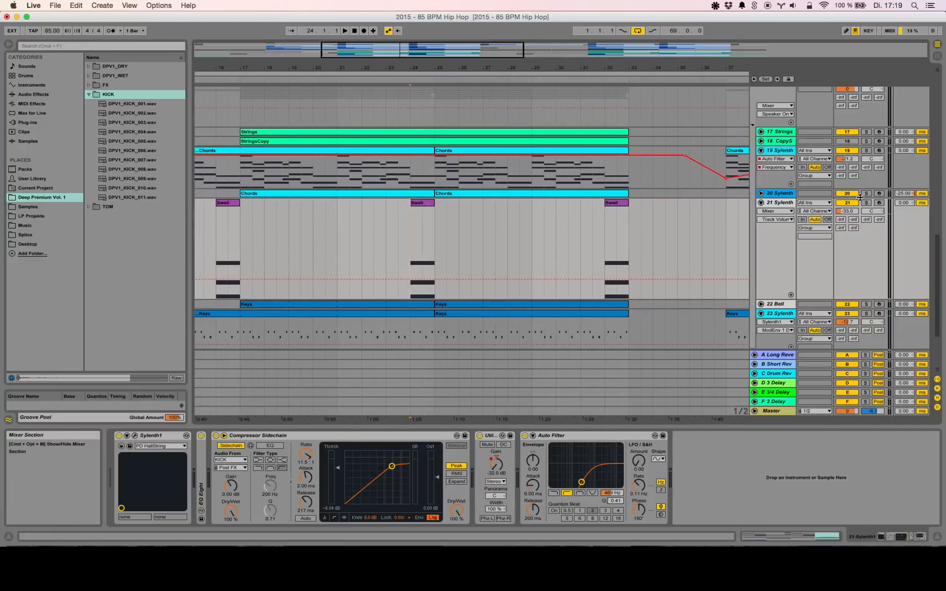
left_click(866, 203)
key("space")
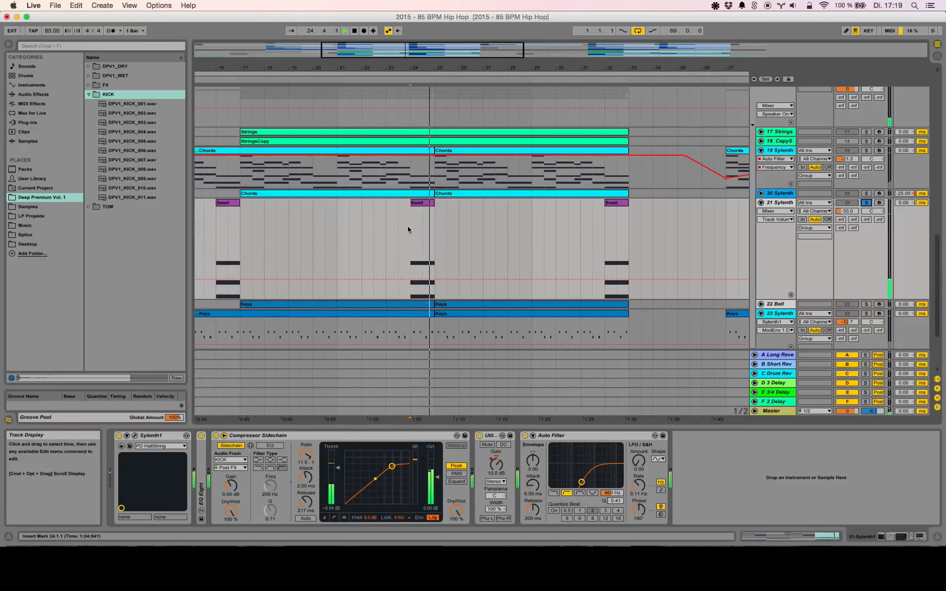
key("space")
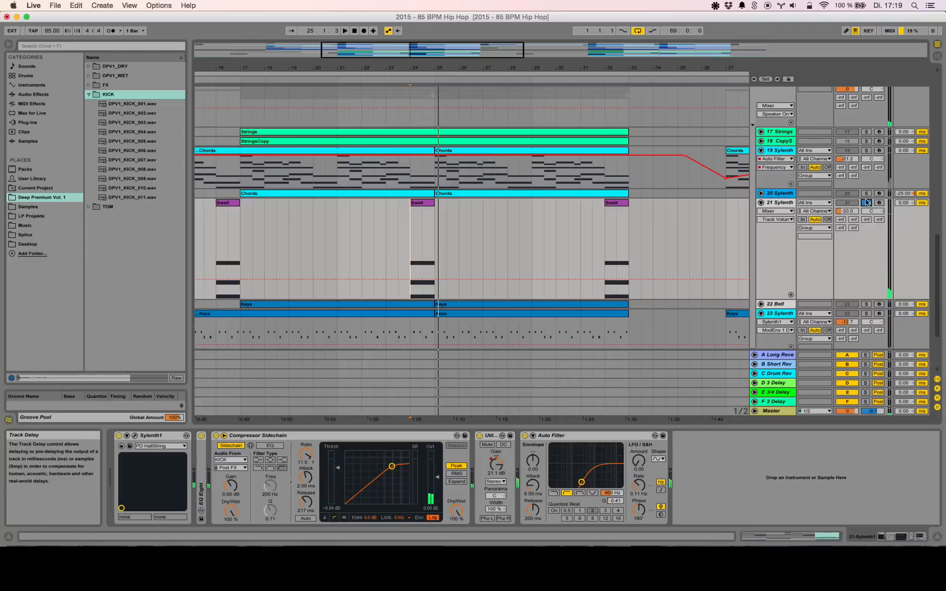
left_click_drag(430, 71, 430, 60)
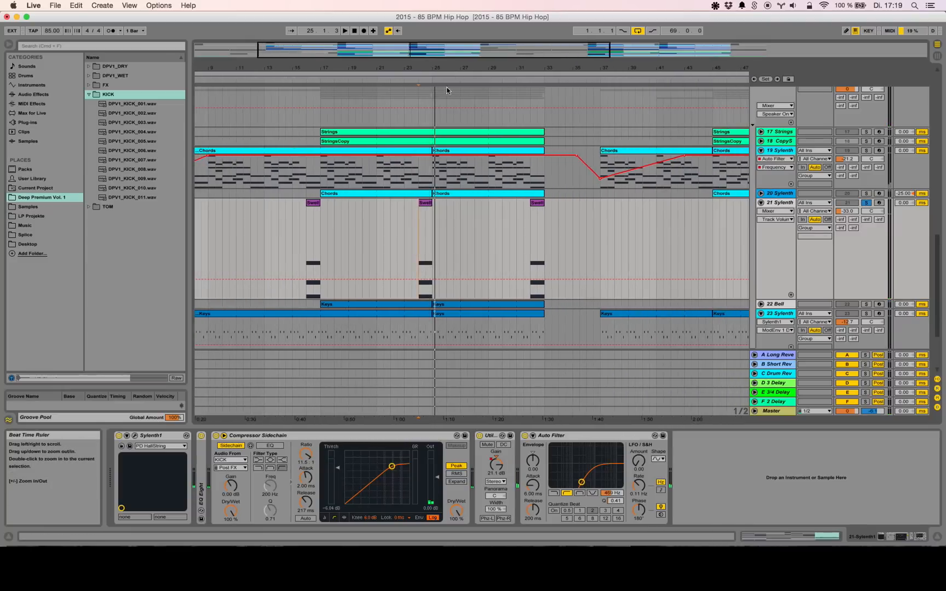
scroll(848, 185, "down", 2)
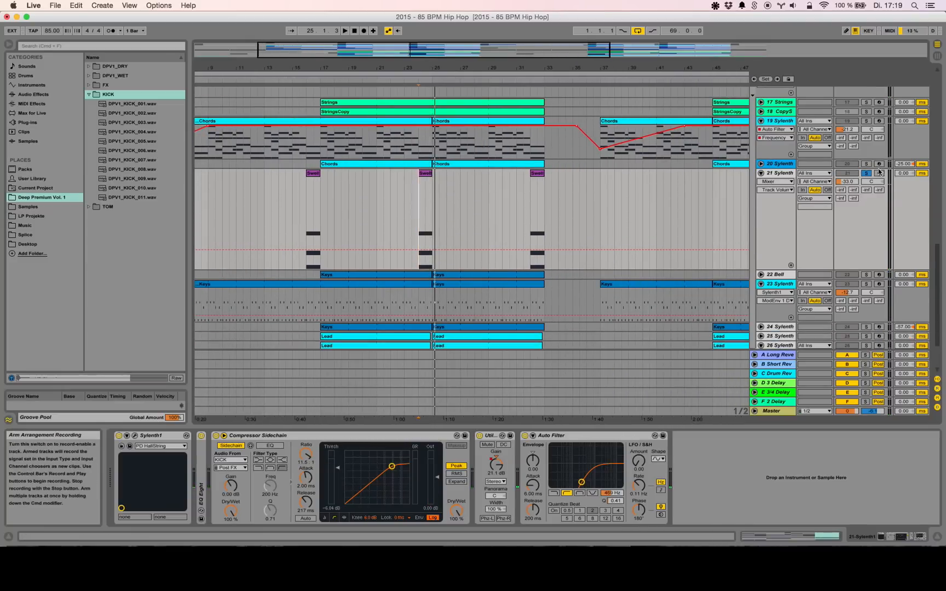
scroll(831, 134, "up", 1)
scroll(831, 134, "up", 1)
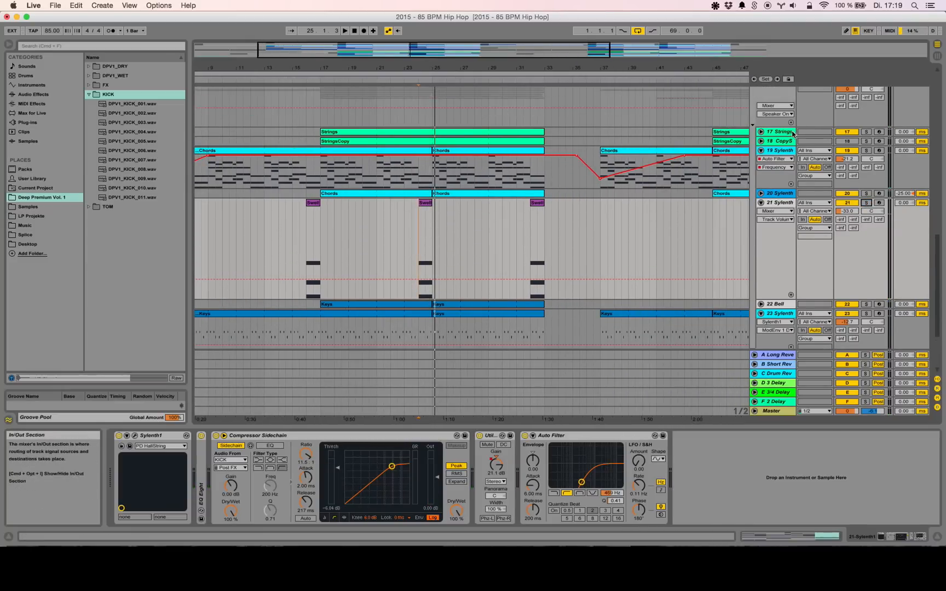
Expand and solo the 17 Strings track's Strings Ensemble Tremolo rack, and compare its devices with those on the string copy track
left_click(831, 134)
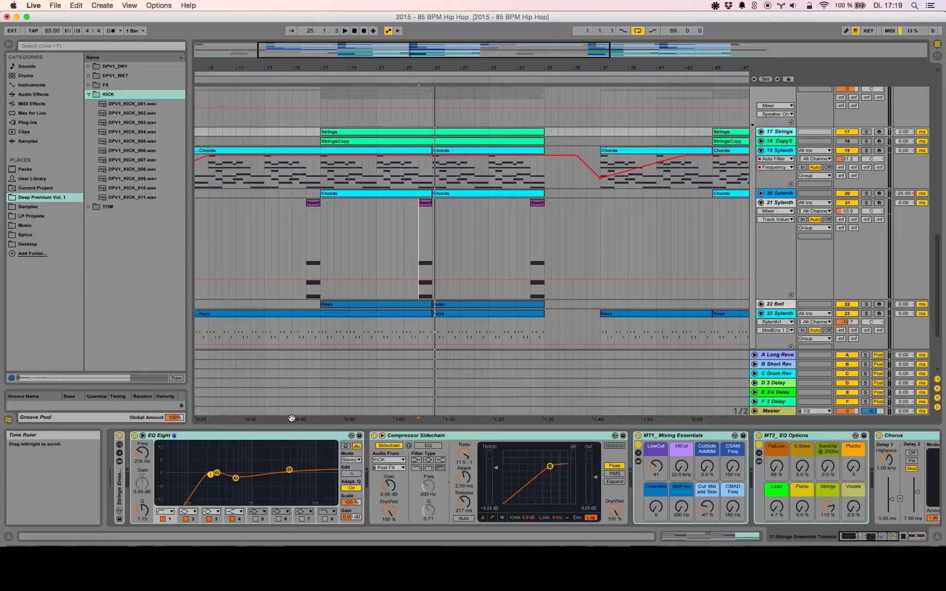
double_click(121, 484)
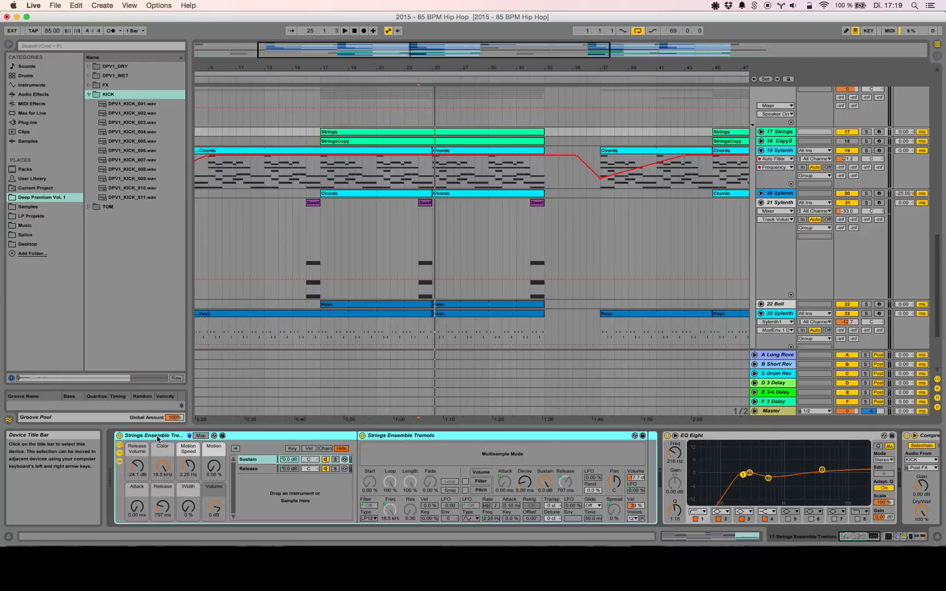
left_click(865, 132)
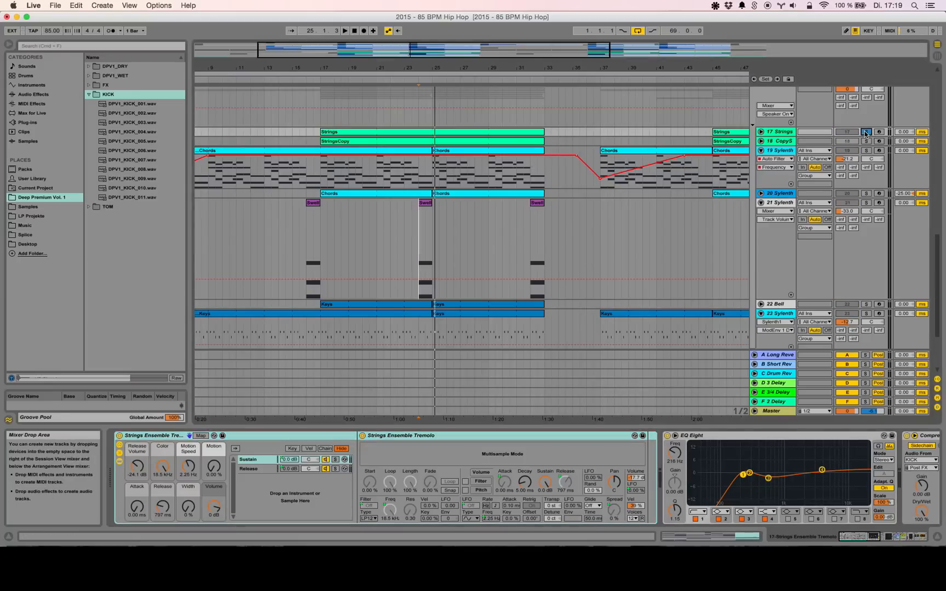
left_click(775, 141)
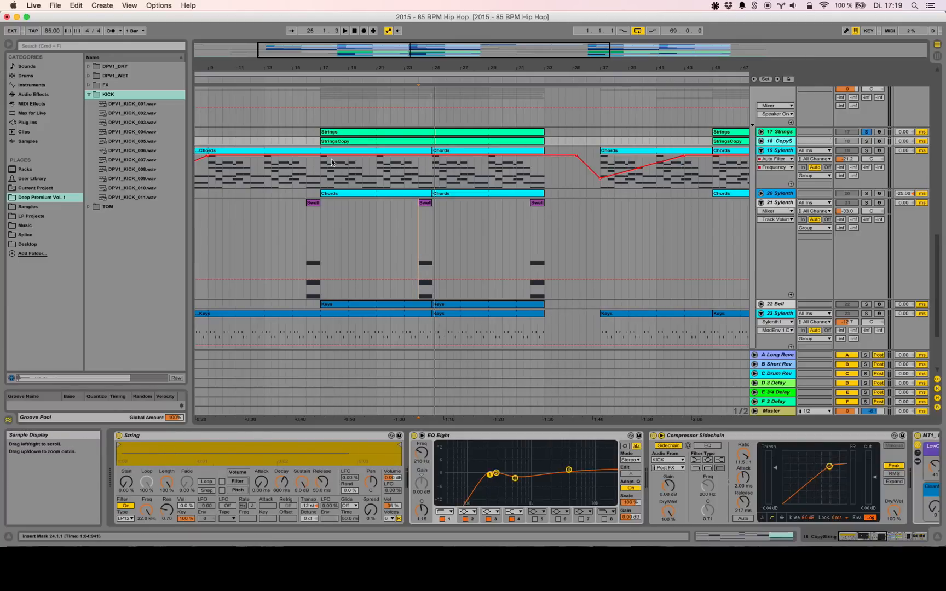
left_click(779, 131)
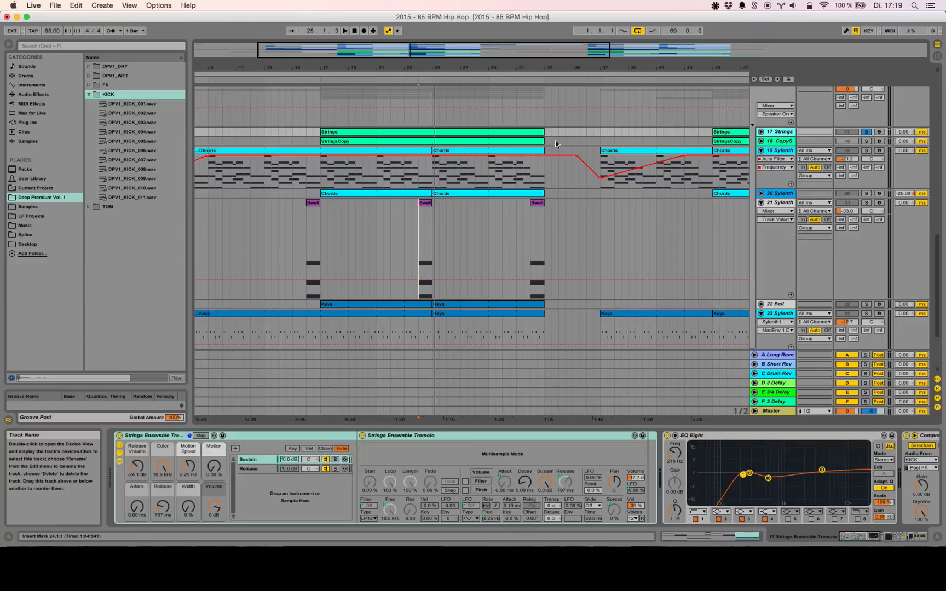
Play the soloed 17 Strings track, examine the chord notes in its Strings clip, and return to its device chain with the track unsoloed
key("space")
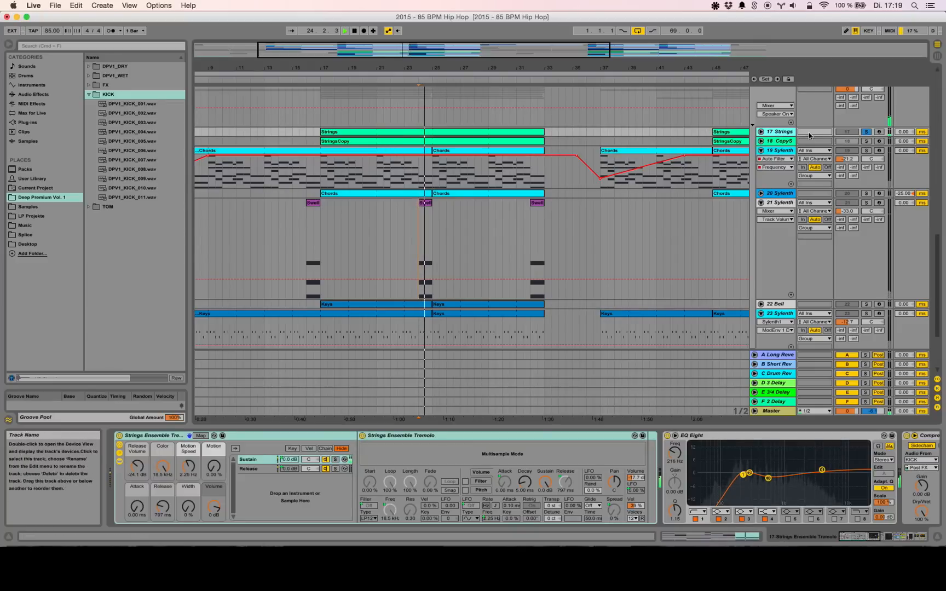
double_click(514, 132)
scroll(536, 222, "up", 2)
scroll(537, 224, "up", 2)
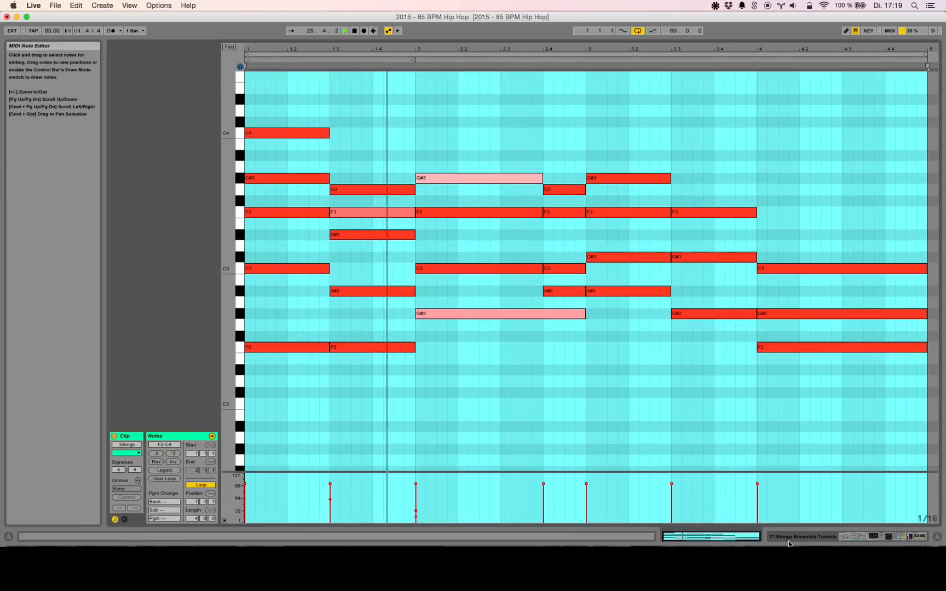
left_click(828, 538)
scroll(663, 294, "up", 3)
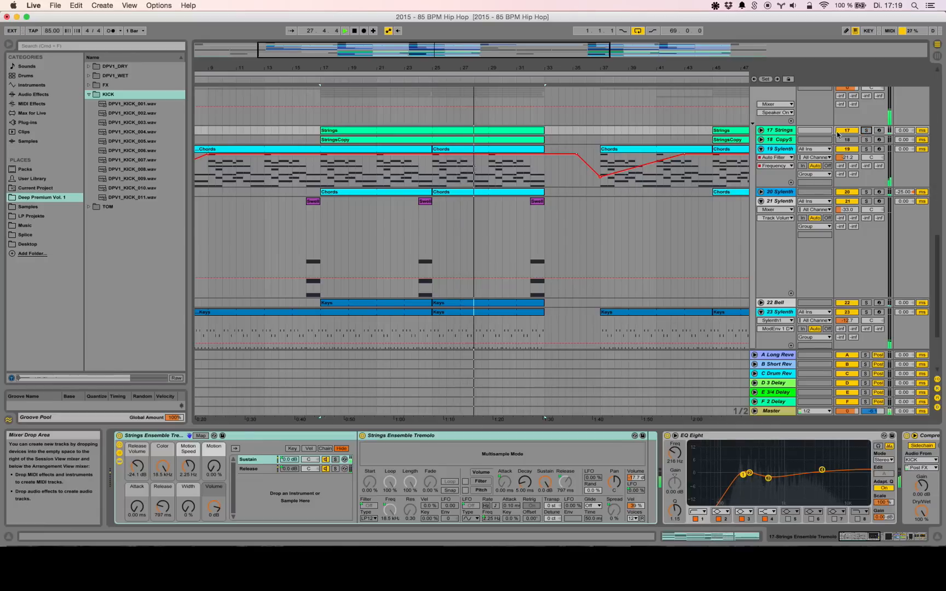
Unfold and solo the 22 Bell track, play its second Keys clip from bar 25 for about four bars and unsolo the track
scroll(503, 246, "down", 3)
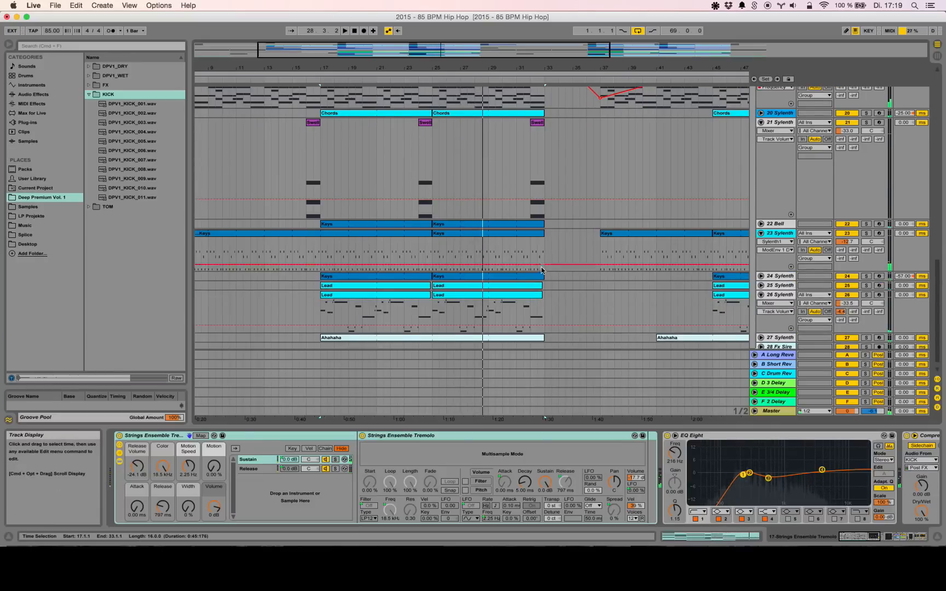
scroll(537, 264, "down", 1)
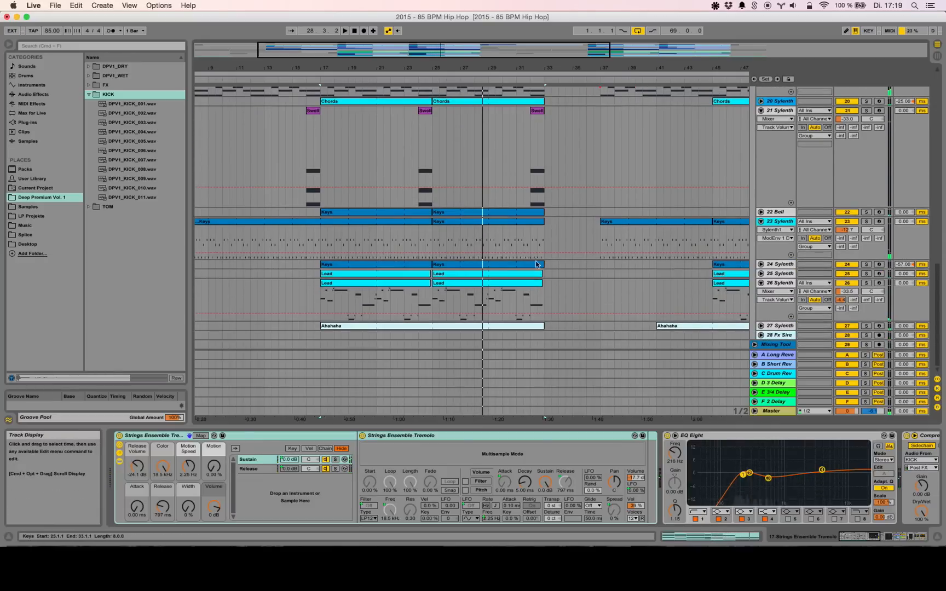
left_click(760, 212)
left_click(484, 215)
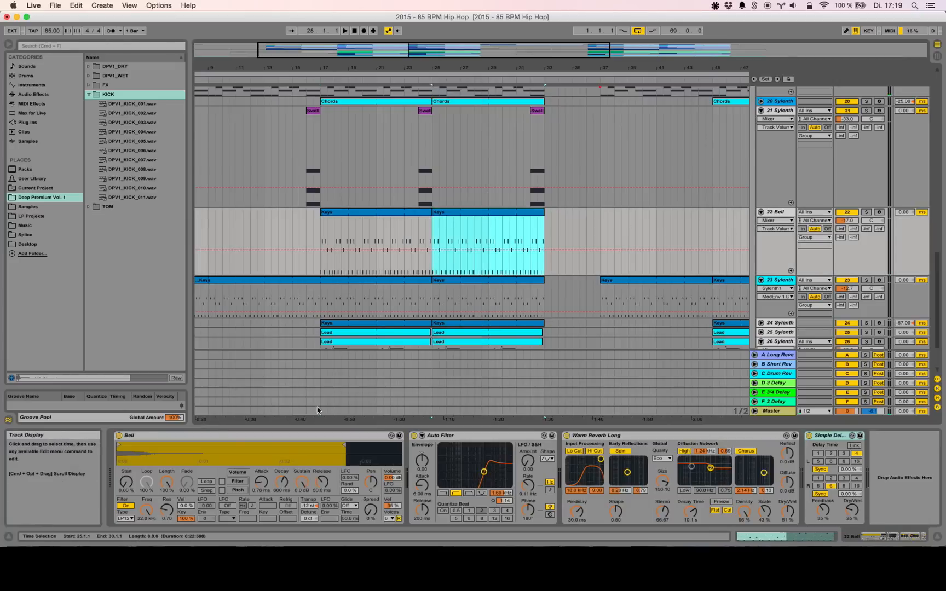
left_click(868, 213)
left_click(486, 213)
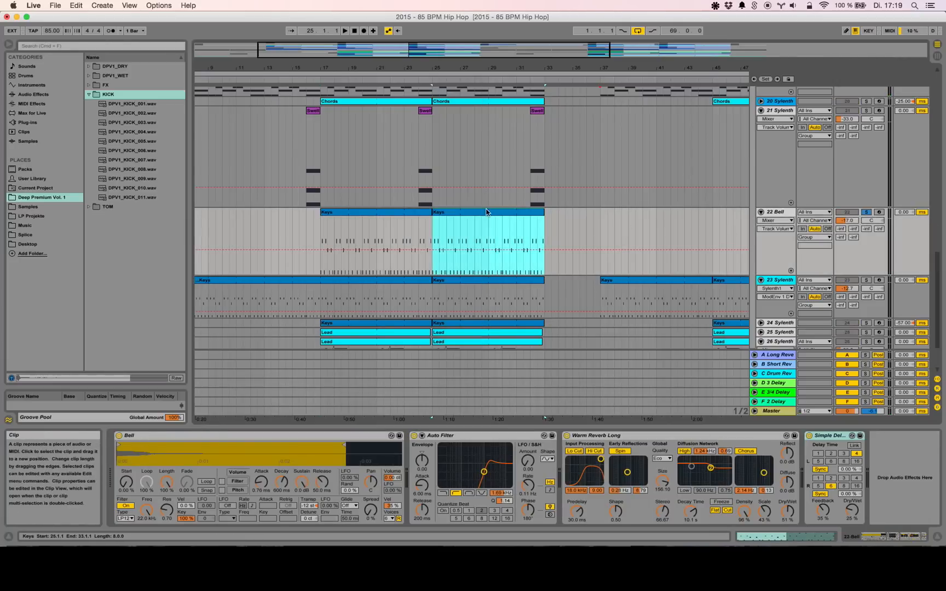
key("space")
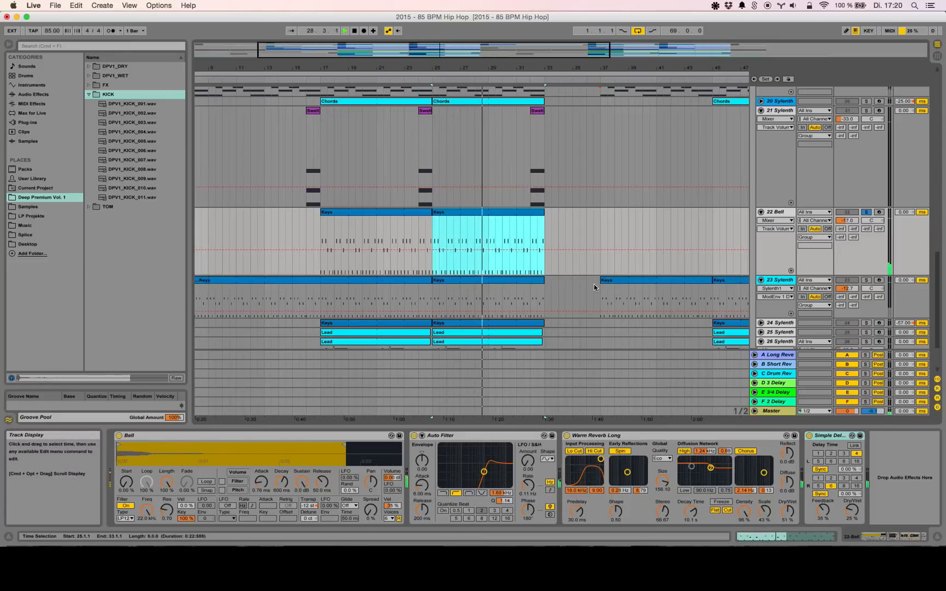
key("space")
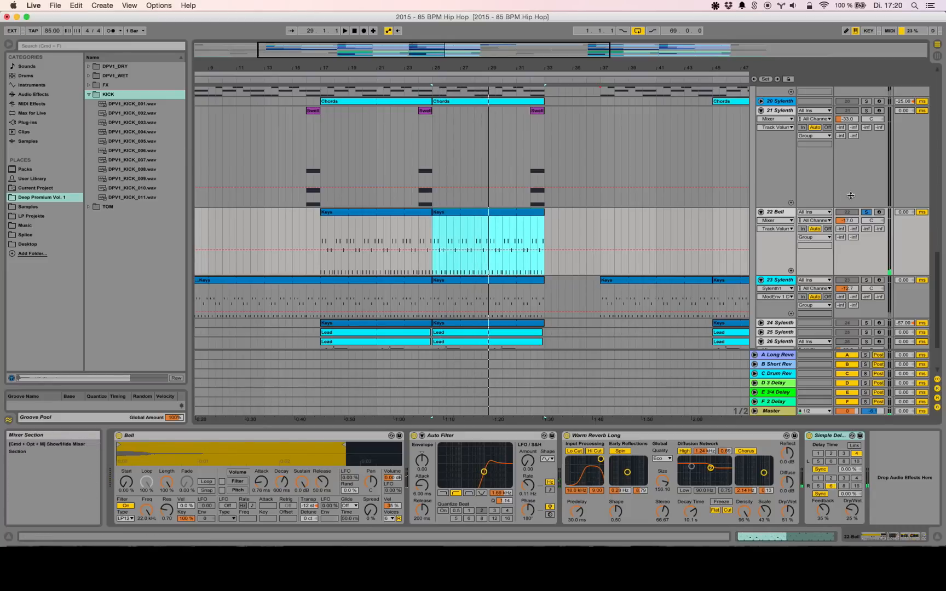
left_click(867, 213)
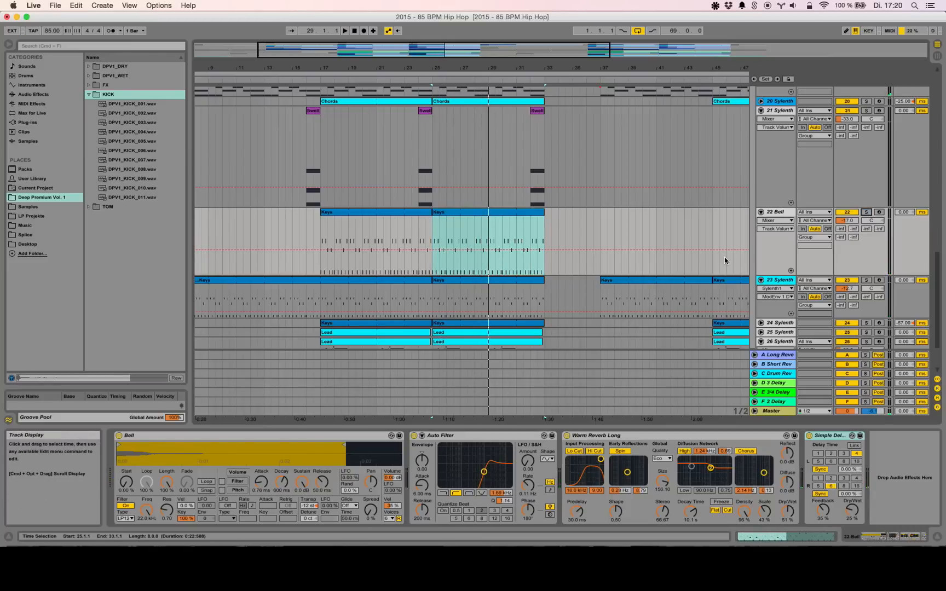
Show the 27 Sylenth track's devices, unfold the track and increase its height
scroll(551, 347, "down", 3)
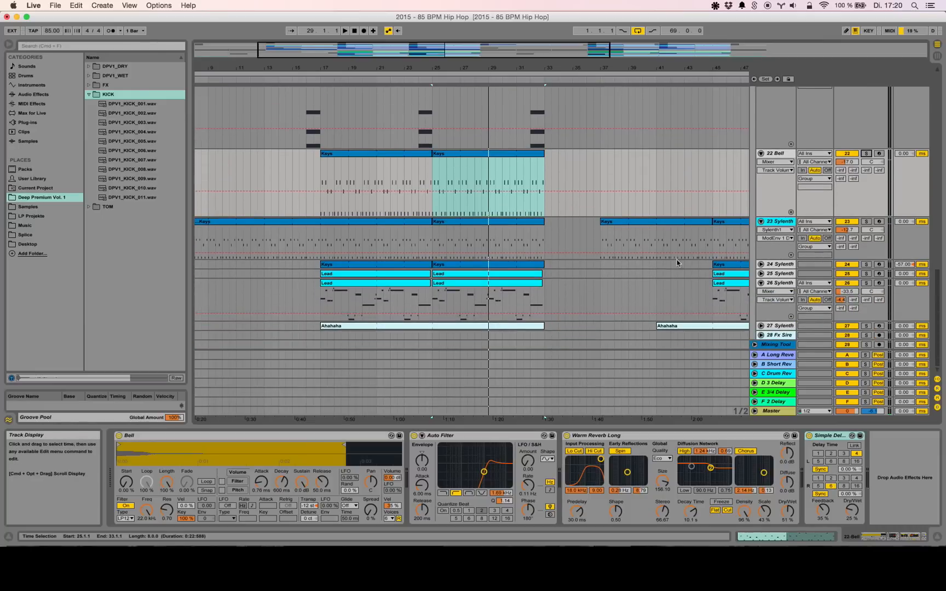
left_click(788, 327)
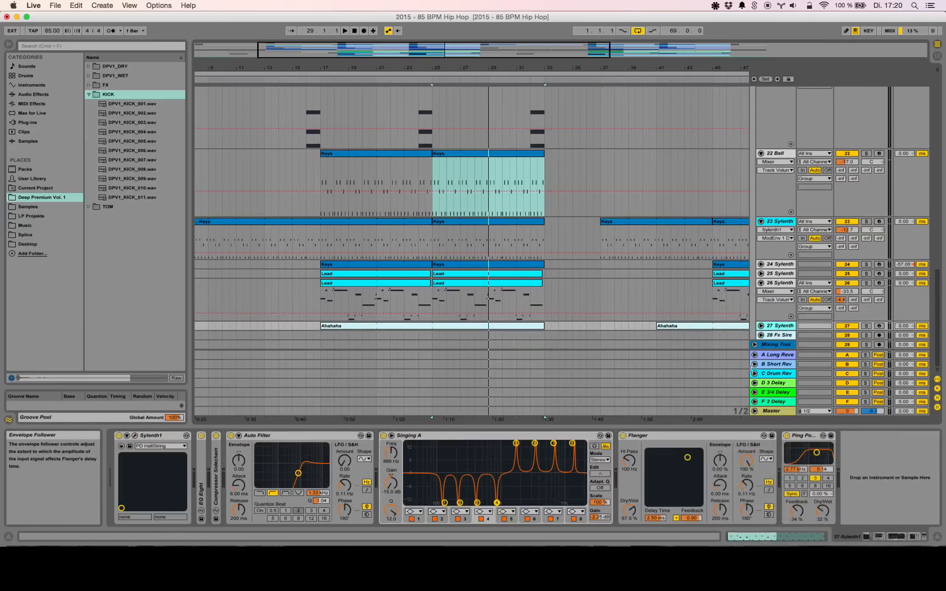
left_click(761, 327)
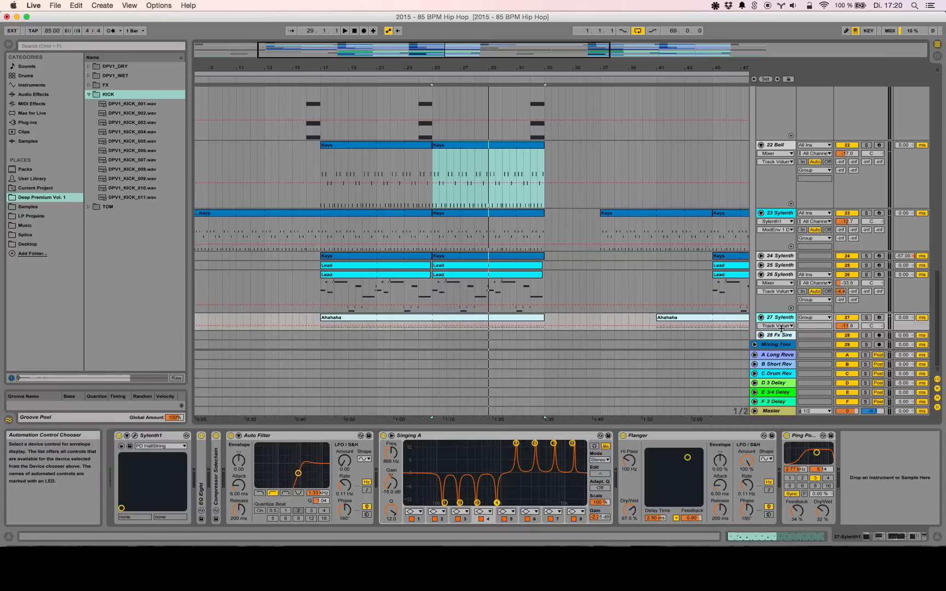
left_click_drag(781, 330, 779, 347)
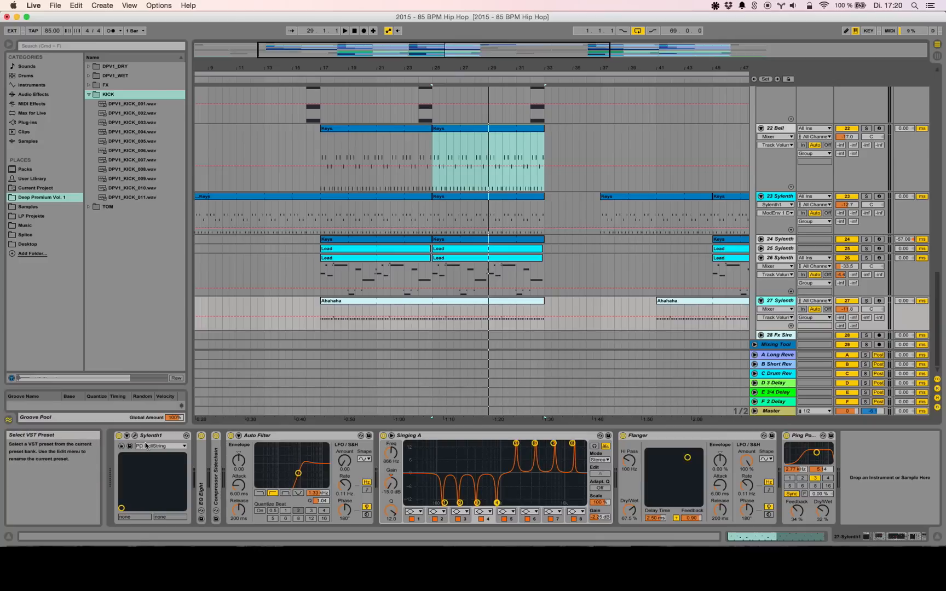
Examine the notes in the first Ahahaha clip, play the soloed 27 Sylenth track from bar 17, and return to its device chain
left_click(331, 302)
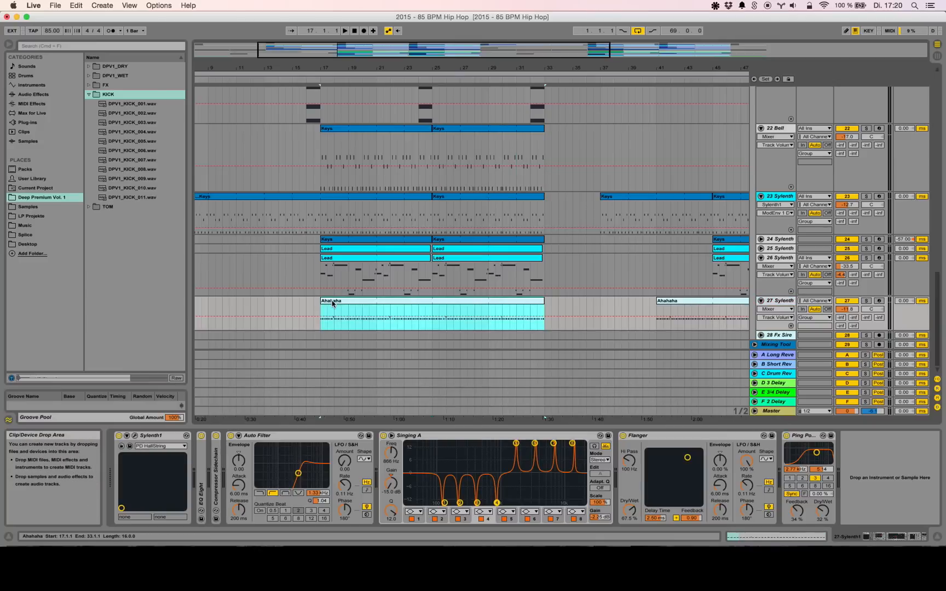
double_click(389, 302)
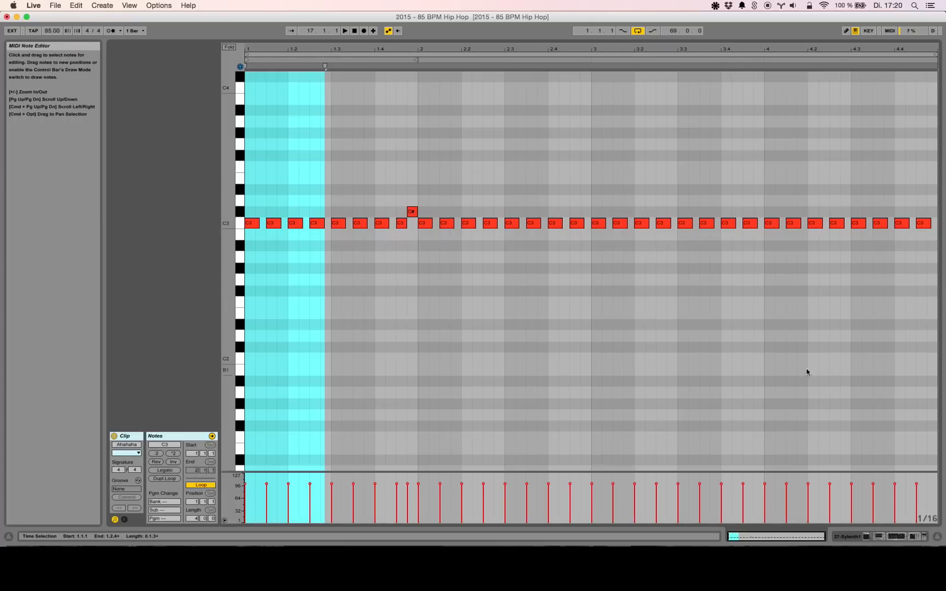
left_click(848, 537)
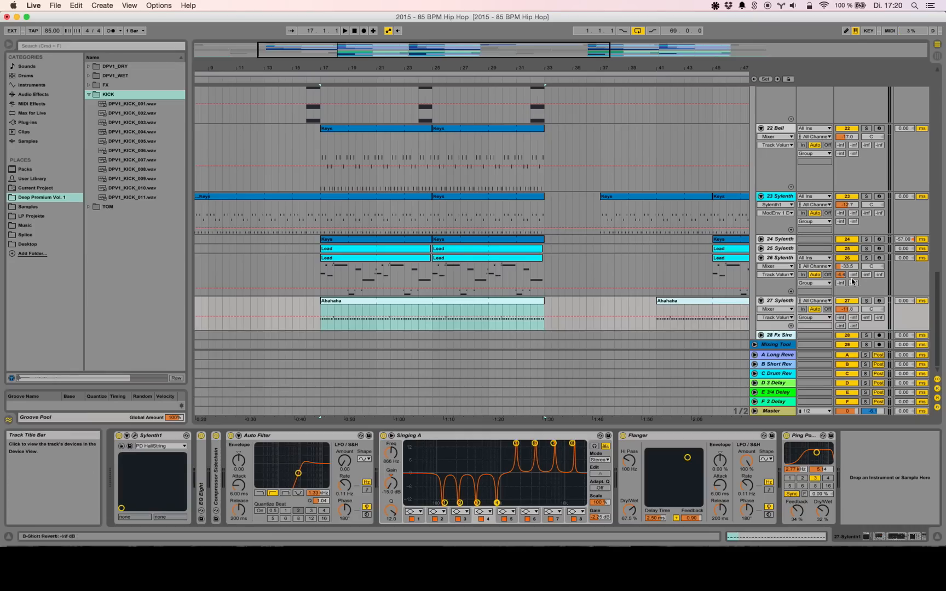
double_click(334, 305)
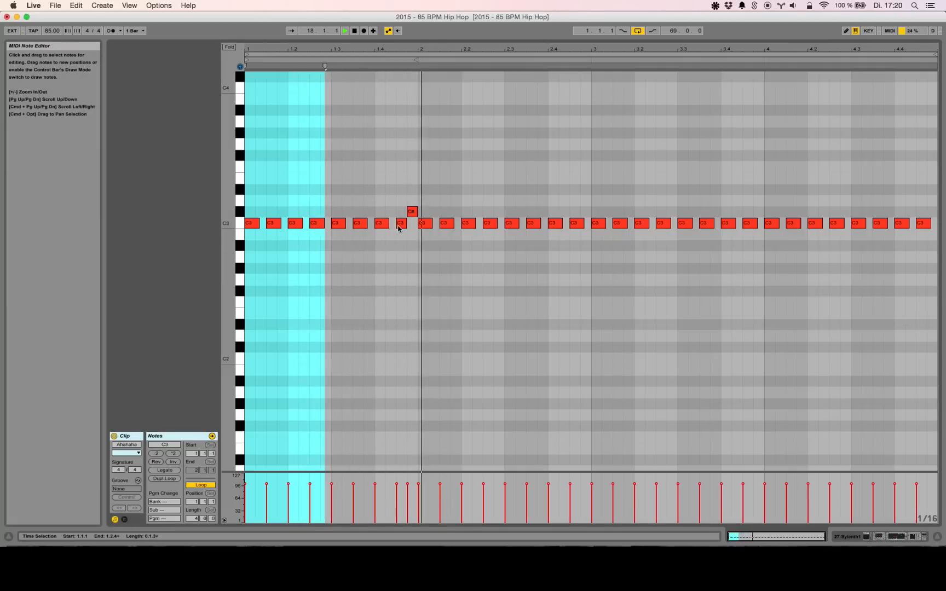
left_click(886, 539)
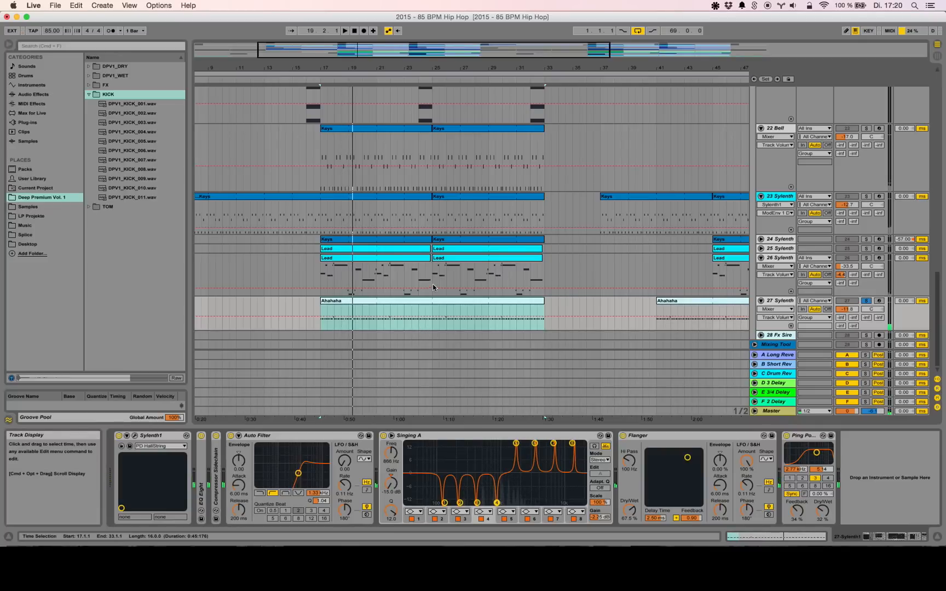
Play the soloed Ahahaha clip from bar 17 with the Singing A equalizer bypassed, re-enable it to compare, and stop playback
left_click(412, 438)
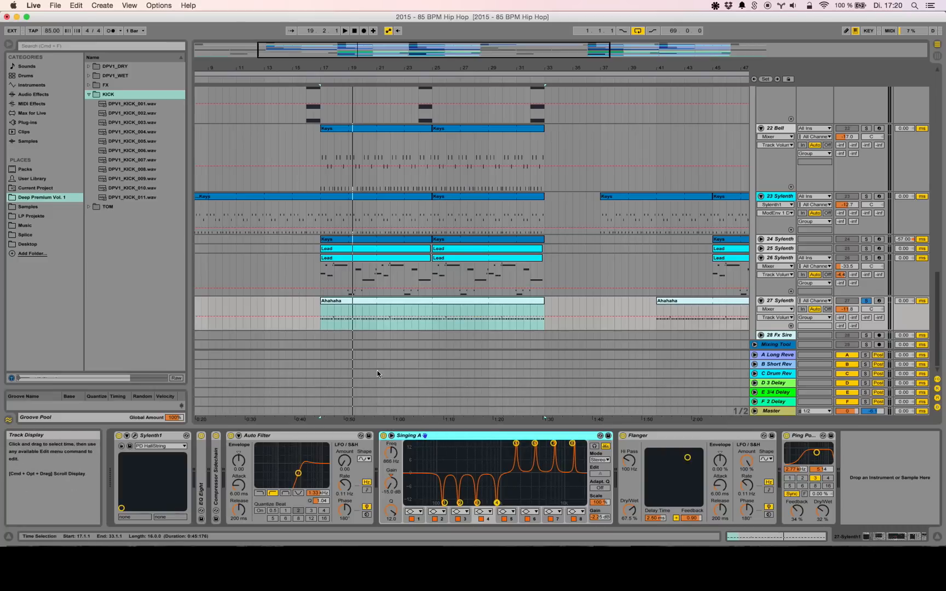
left_click(340, 303)
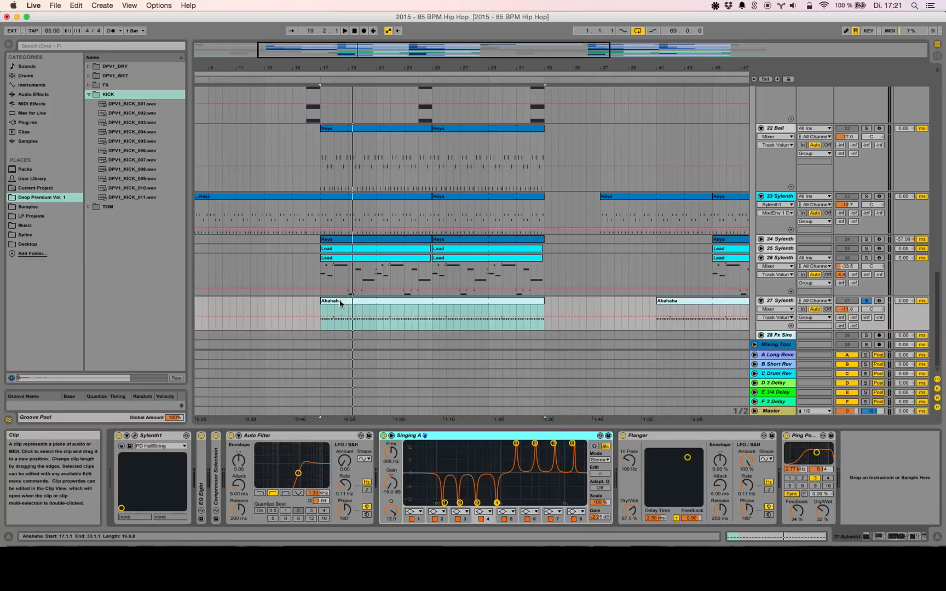
left_click(341, 302)
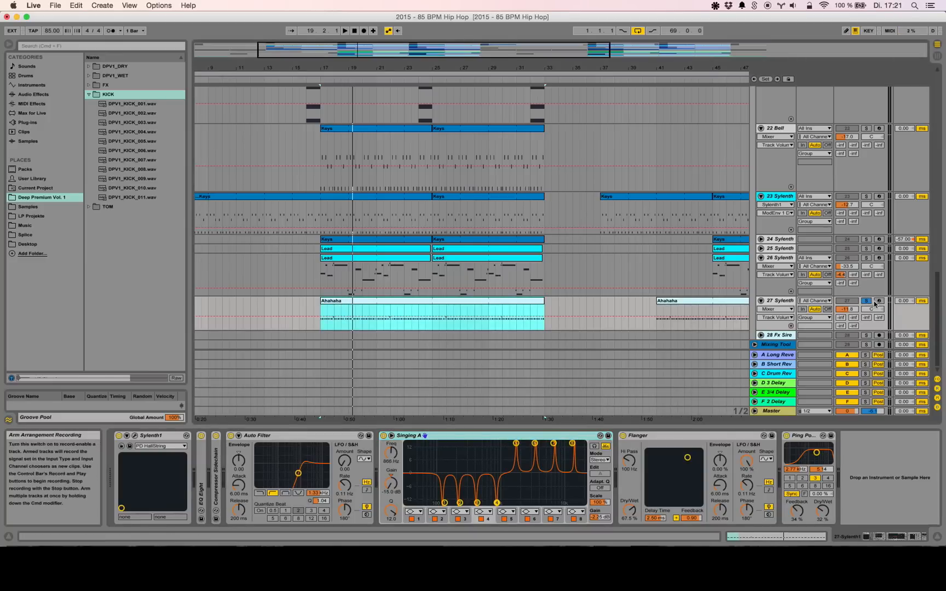
left_click(383, 437)
key("space")
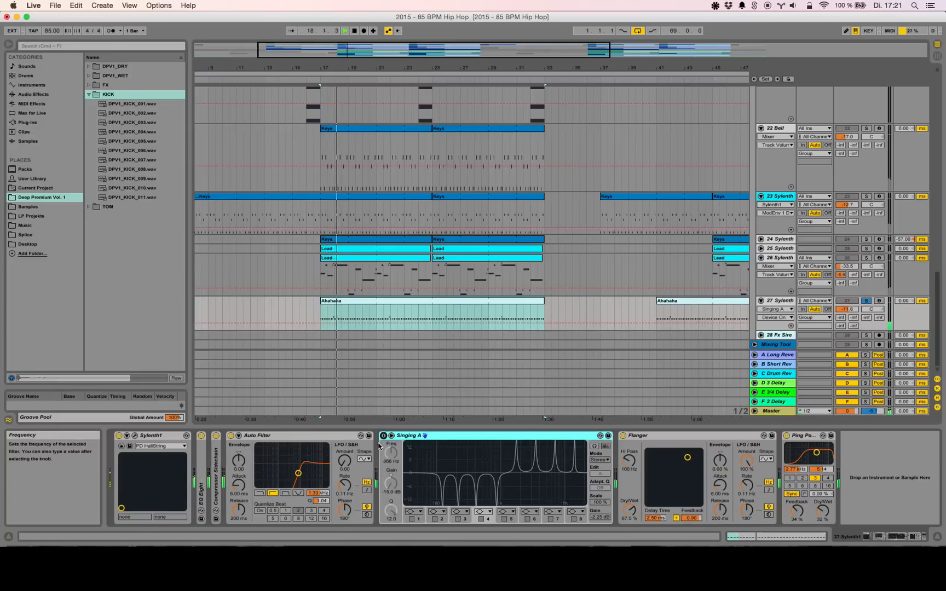
left_click(383, 436)
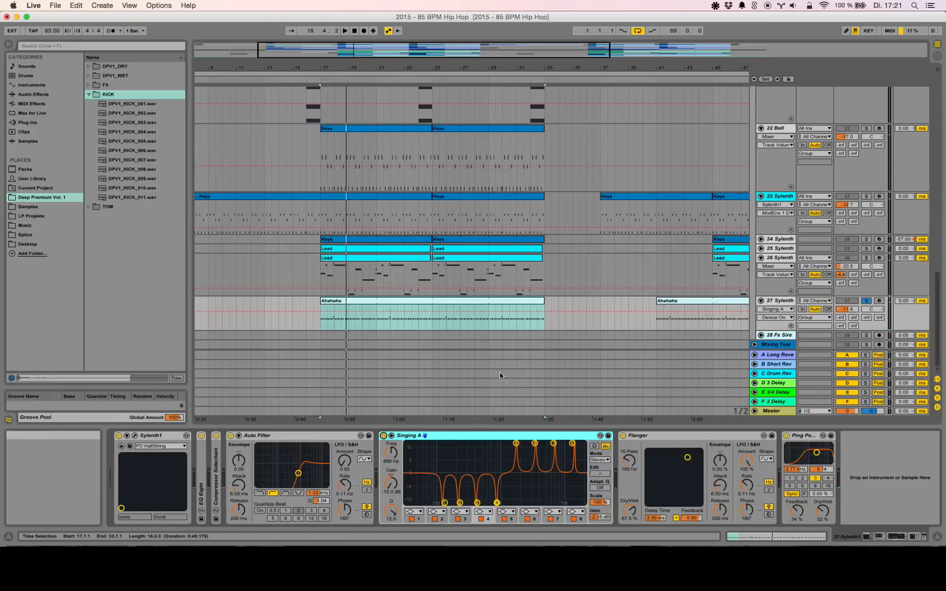
Fold the 27 Sylenth, 21 Sylenth, 22 Bell and 19 Sylenth tracks
left_click(760, 301)
scroll(761, 219, "up", 5)
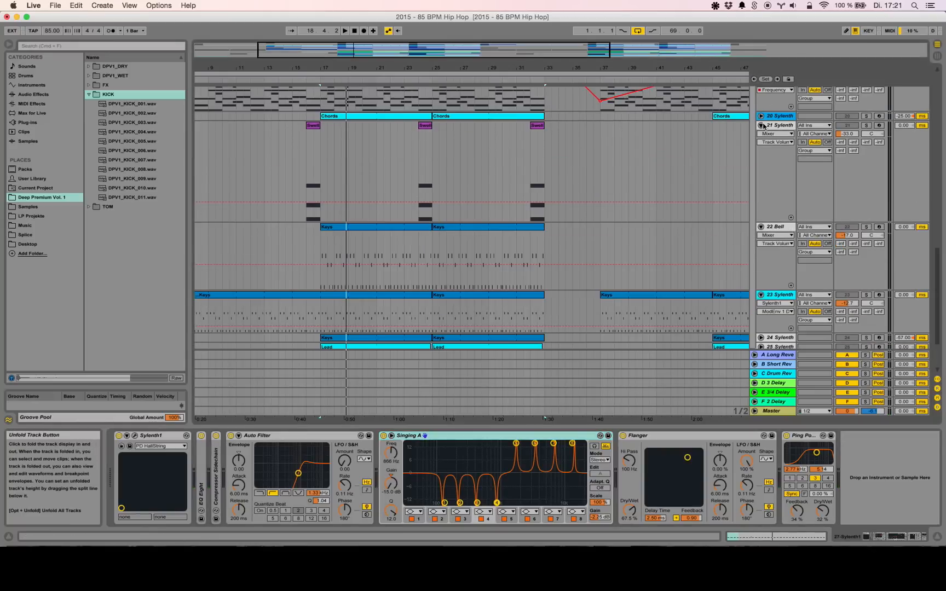
left_click(760, 125)
left_click(761, 135)
scroll(701, 178, "up", 6)
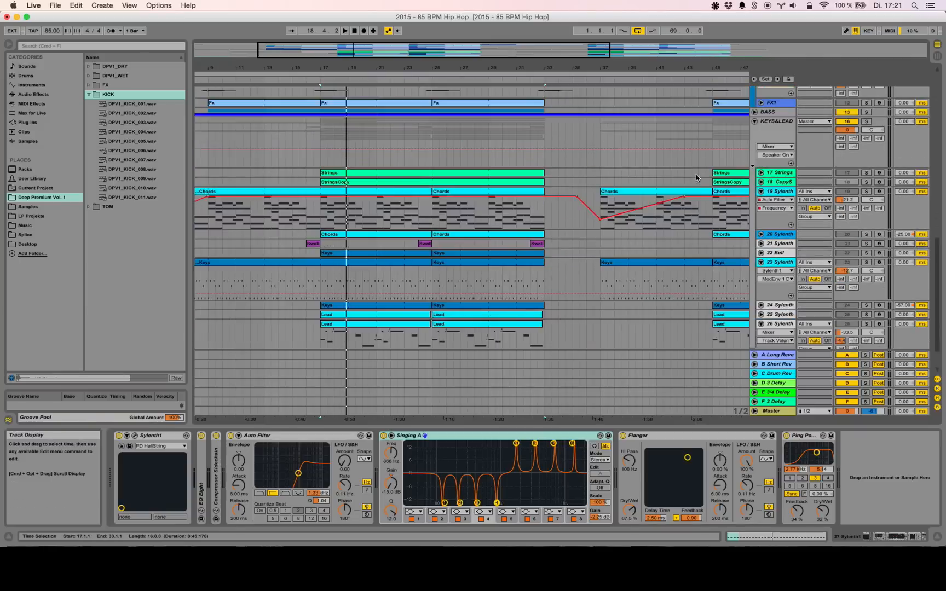
left_click(762, 241)
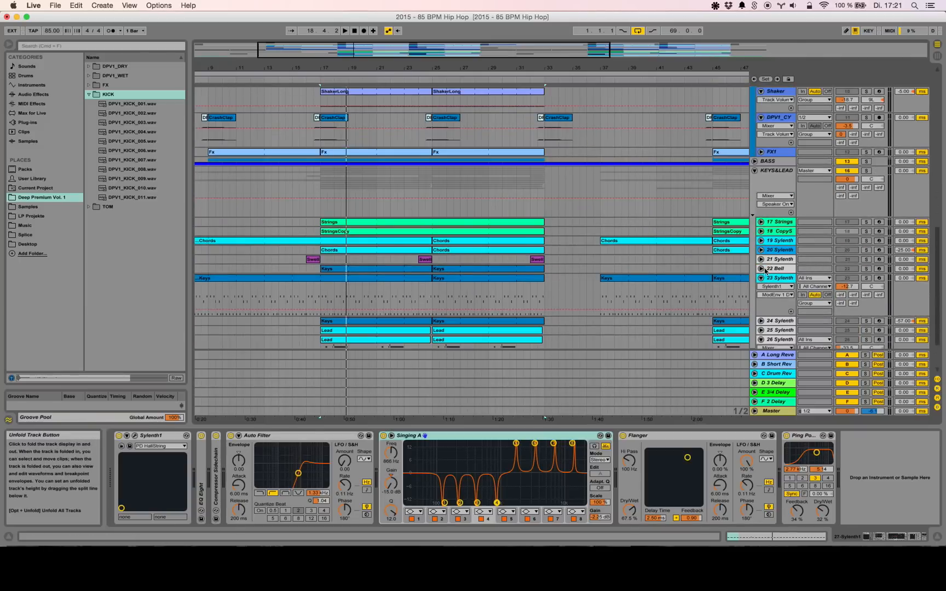
Fold the KEYS&LEADS and DRUMS groups to get an overview of the whole arrangement
left_click(770, 174)
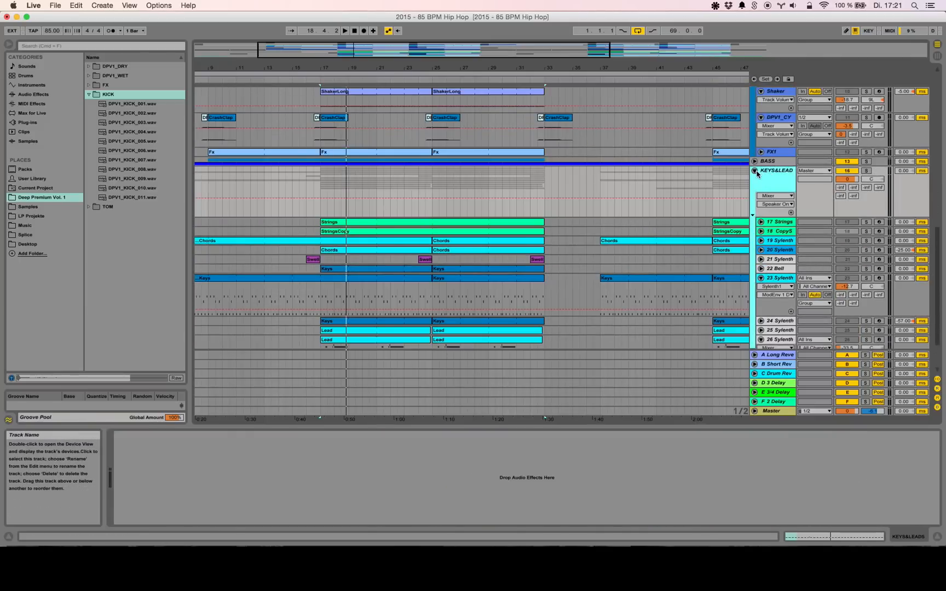
left_click(756, 171)
scroll(602, 162, "up", 8)
left_click_drag(610, 69, 443, 68)
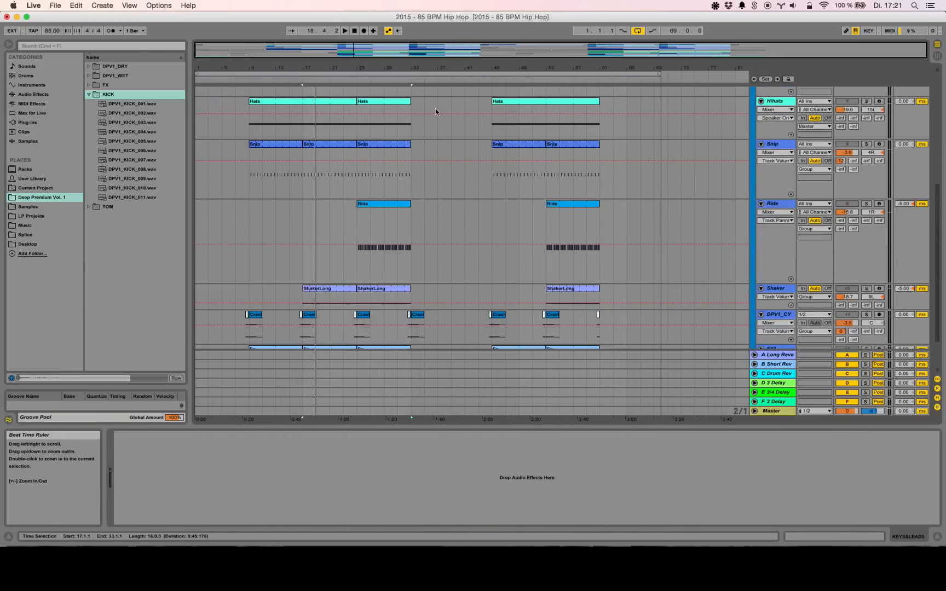
scroll(548, 160, "up", 8)
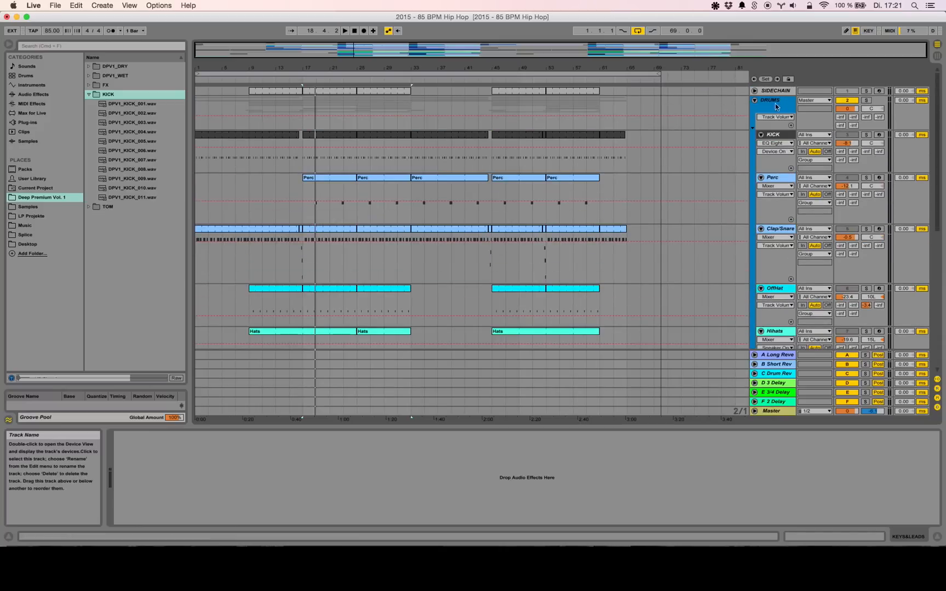
left_click(755, 100)
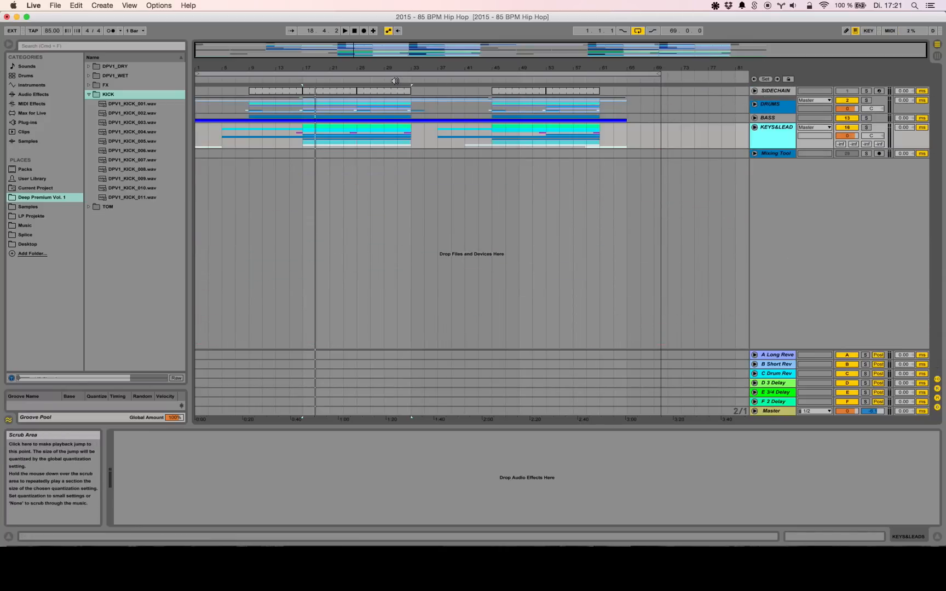
Play the arrangement from about bar 30 with the solo cleared, and unfold the KEYS&LEADS group before stopping playback
left_click(395, 80)
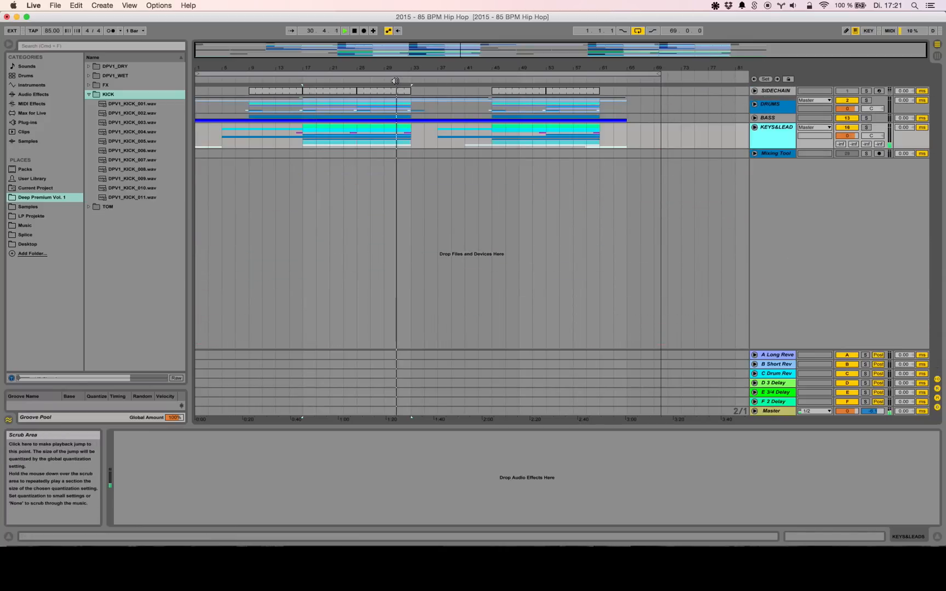
left_click(867, 119)
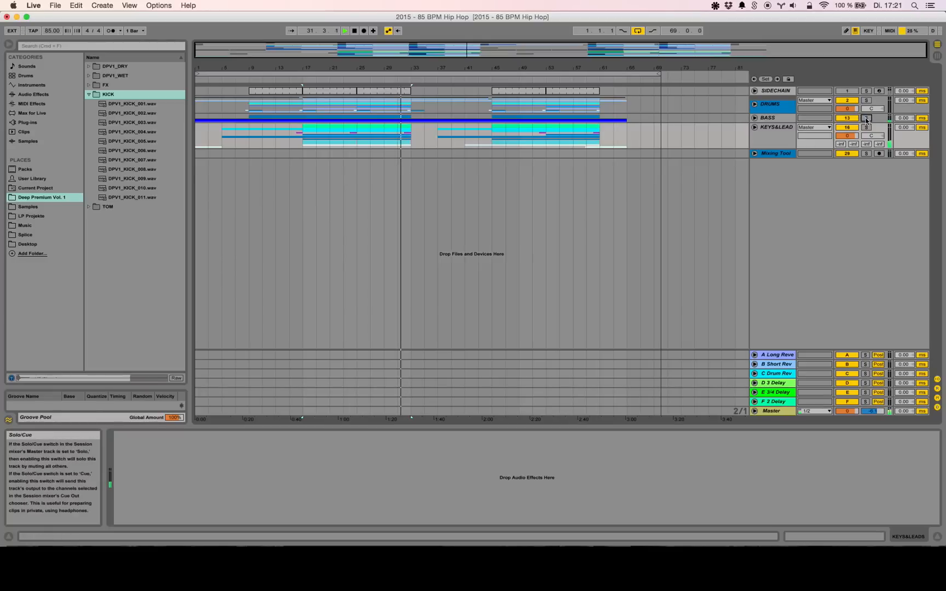
left_click(755, 127)
scroll(506, 185, "down", 1)
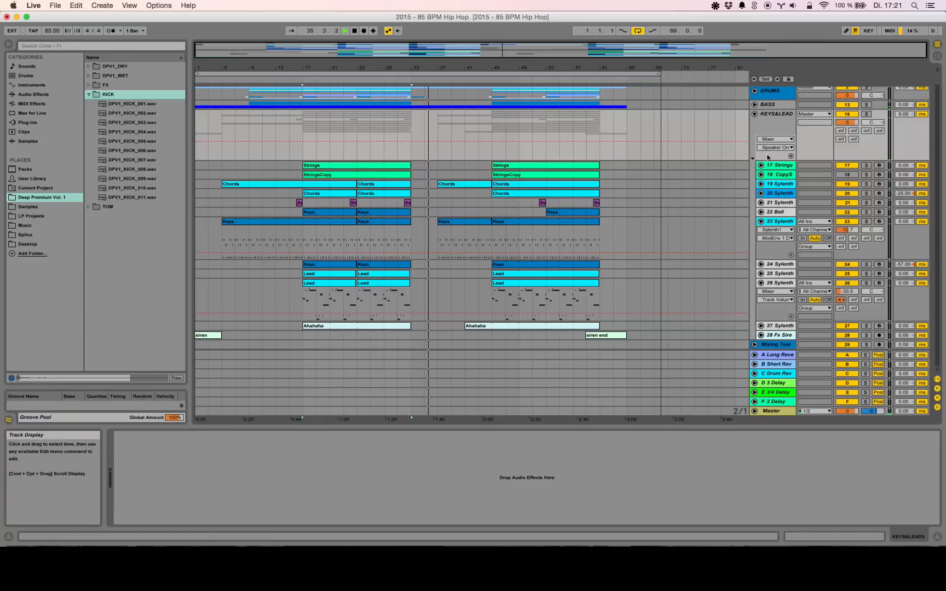
key("space")
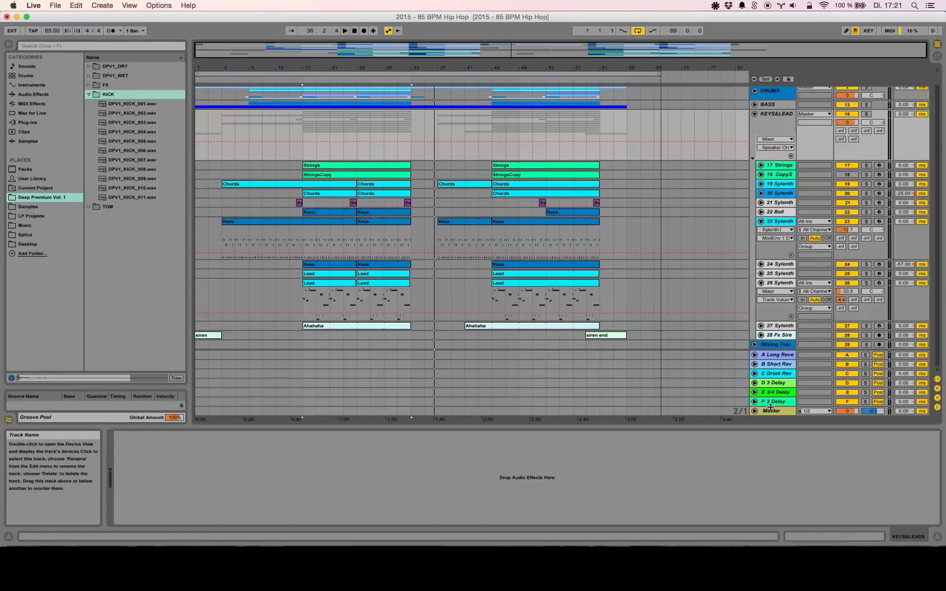
Show the Master track's devices and inspect the side curve of the first EQ Eight, then return it to the mid curve
left_click(772, 413)
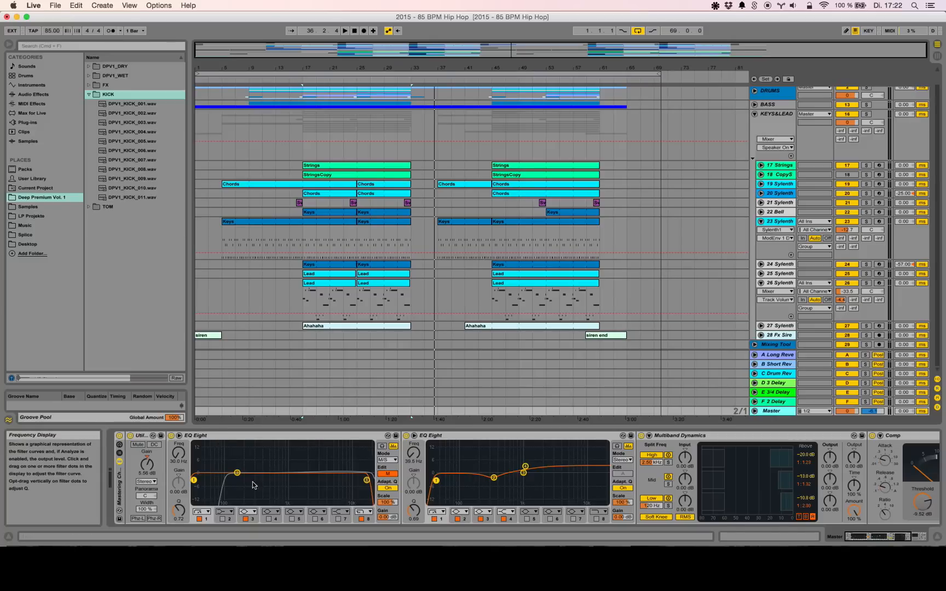
left_click(388, 474)
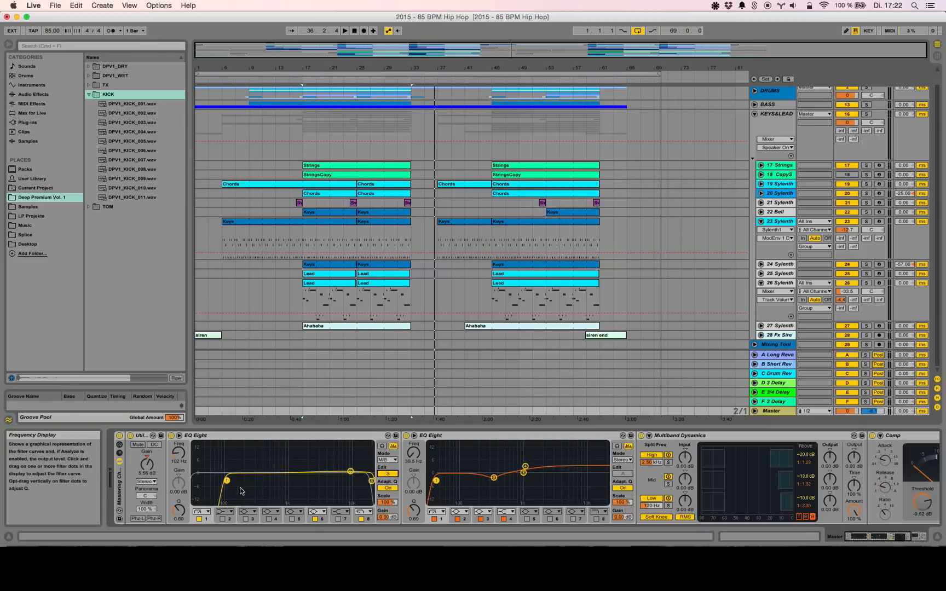
left_click(392, 478)
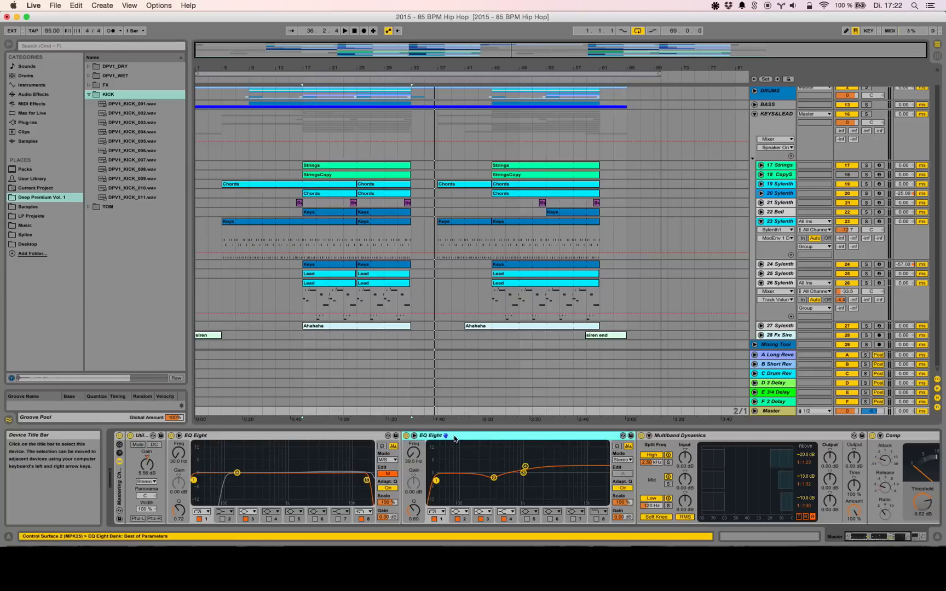
Examine the Master chain's second EQ Eight, Multiband Dynamics, Comp and Limiter, and play from about bar 44 to watch their meters
left_click(493, 493)
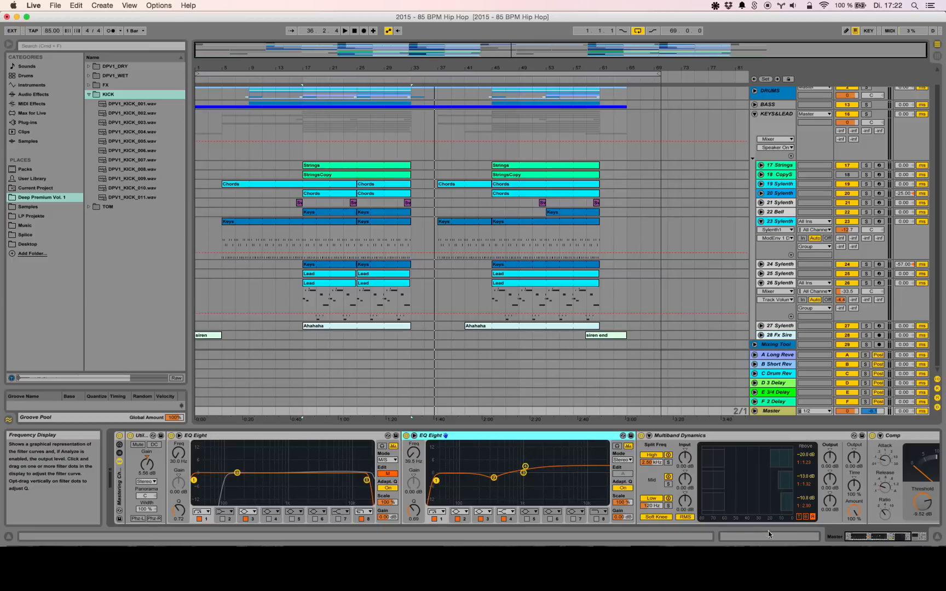
scroll(580, 440, "right", 3)
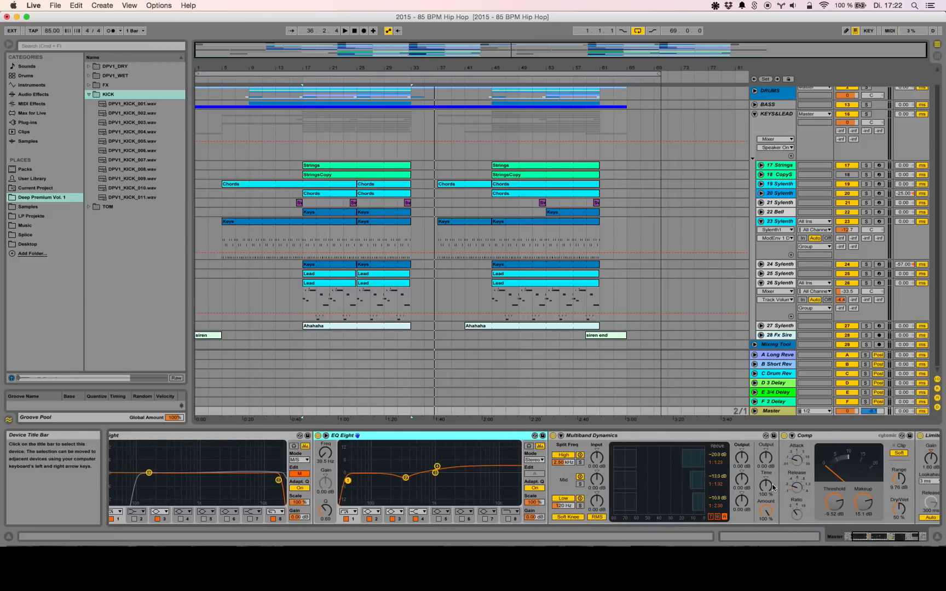
left_click_drag(875, 537, 884, 536)
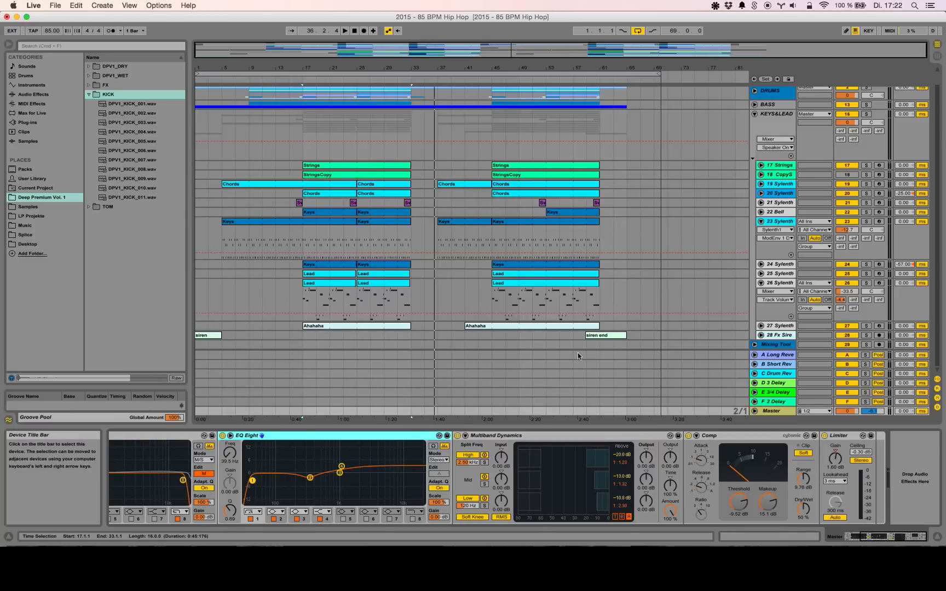
left_click(485, 76)
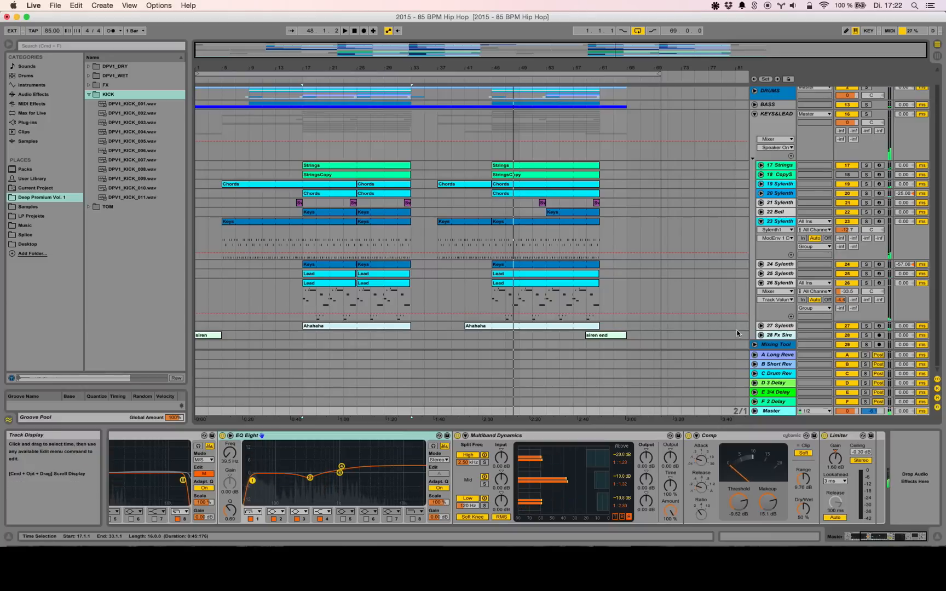
Play from about bar 60, unfold and solo the 28 Fx Siren track, and select its siren end clip
left_click(598, 79)
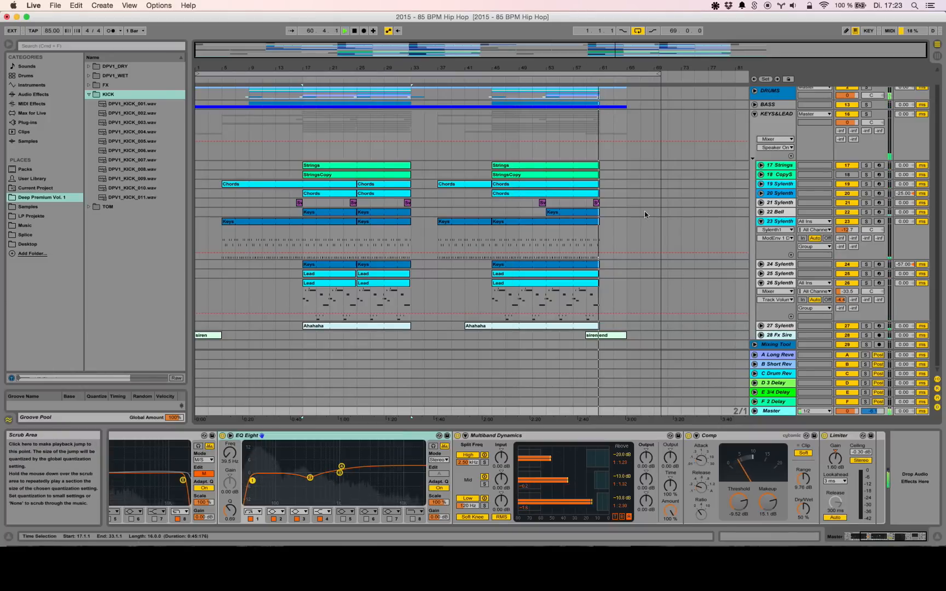
left_click(761, 335)
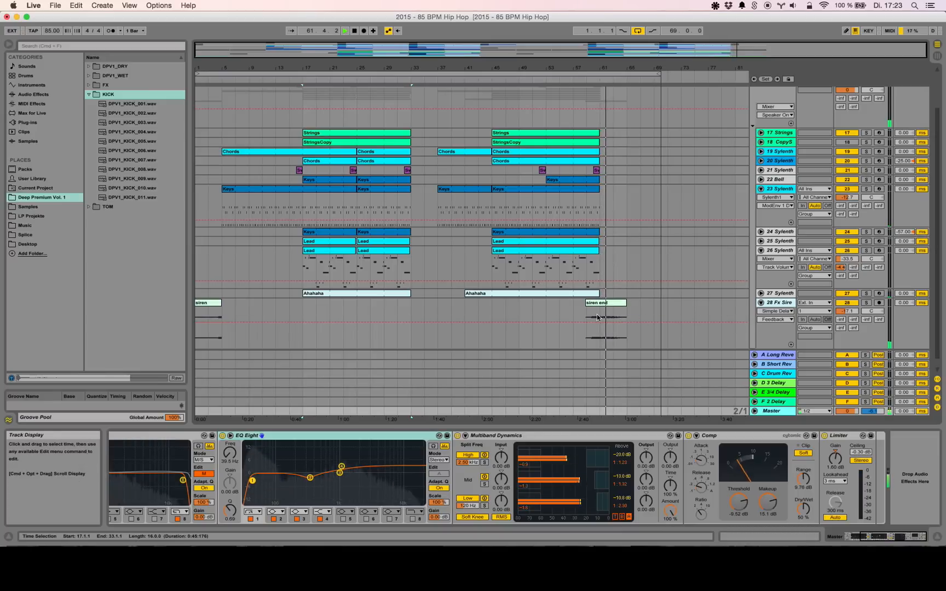
left_click(616, 303)
left_click(867, 303)
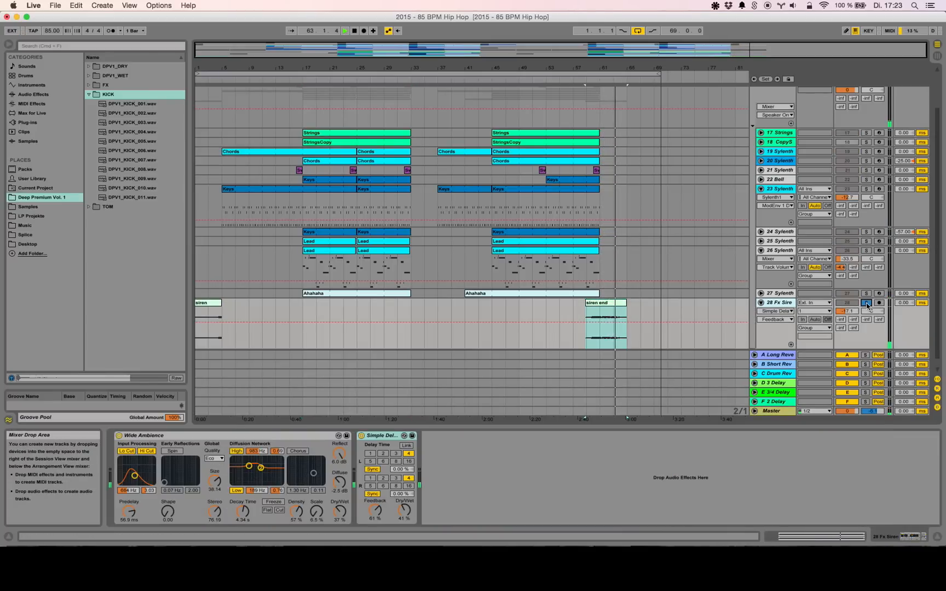
Clear the solo on the 28 Fx Siren track and fold the unfolded tracks 28 Fx Siren, 23 Sylenth and 26 Sylenth
left_click(867, 303)
left_click(761, 303)
scroll(667, 270, "up", 3)
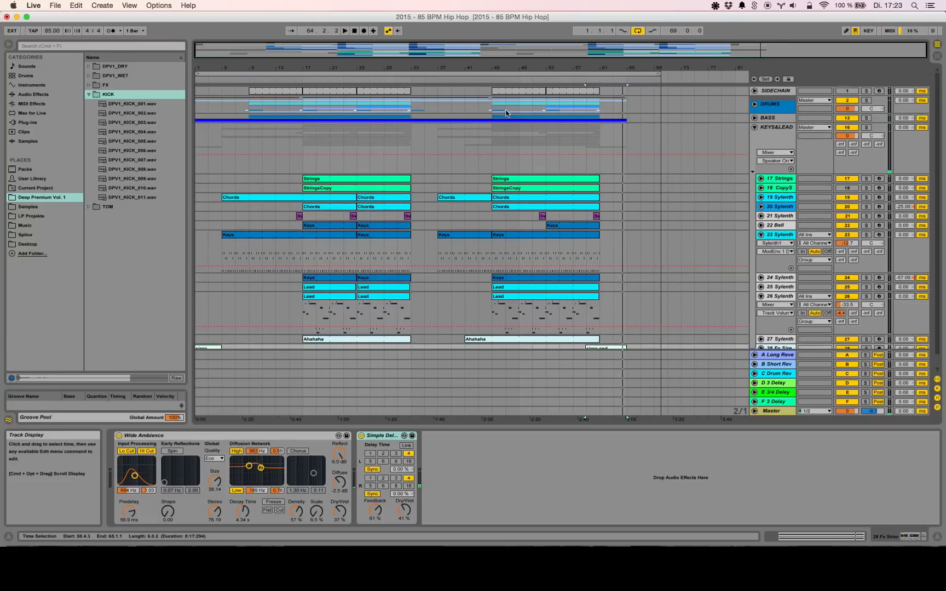
left_click(436, 64)
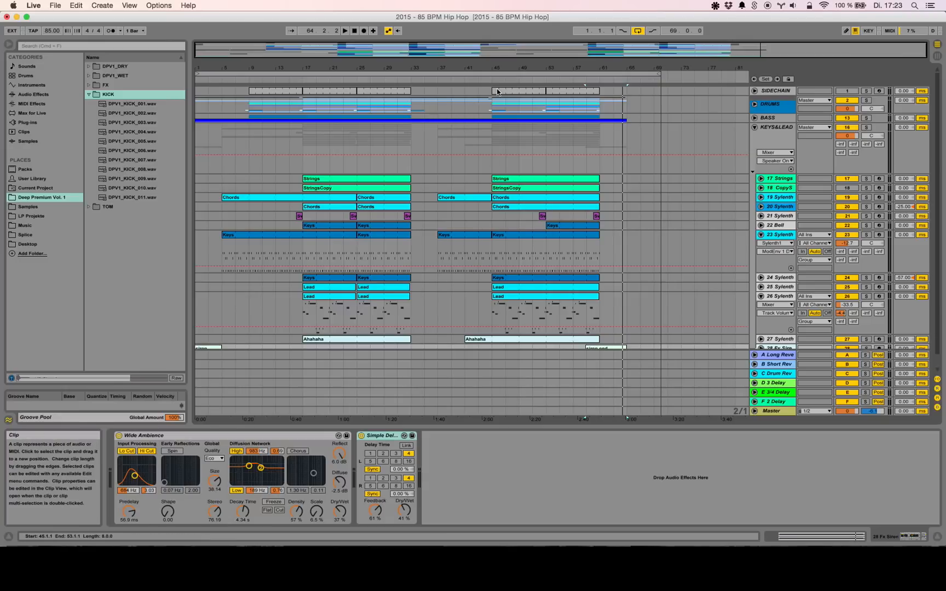
left_click(762, 235)
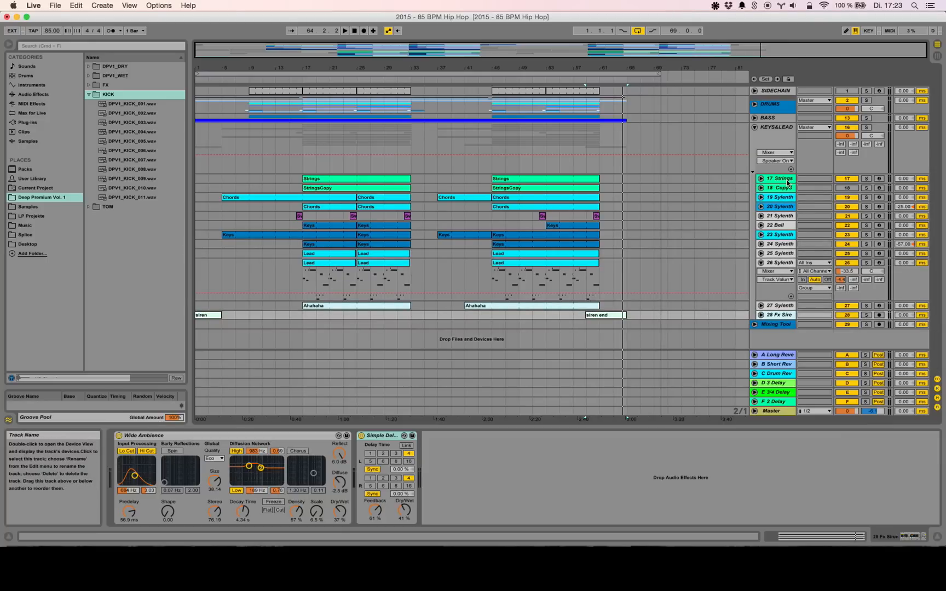
left_click(761, 264)
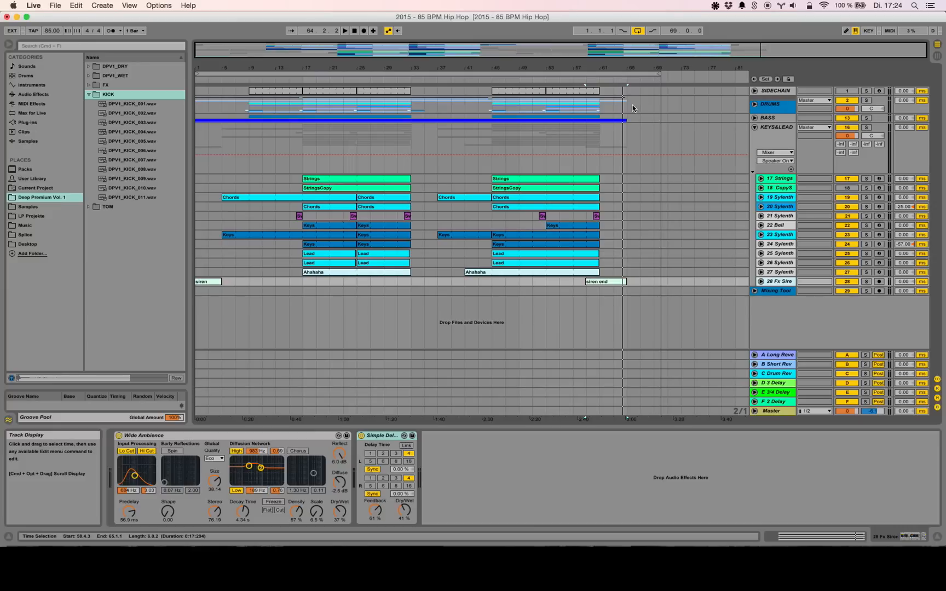
Examine the device racks on the Mixing Tool track and BASS group, and the device chain of the 17 Strings track
left_click(777, 293)
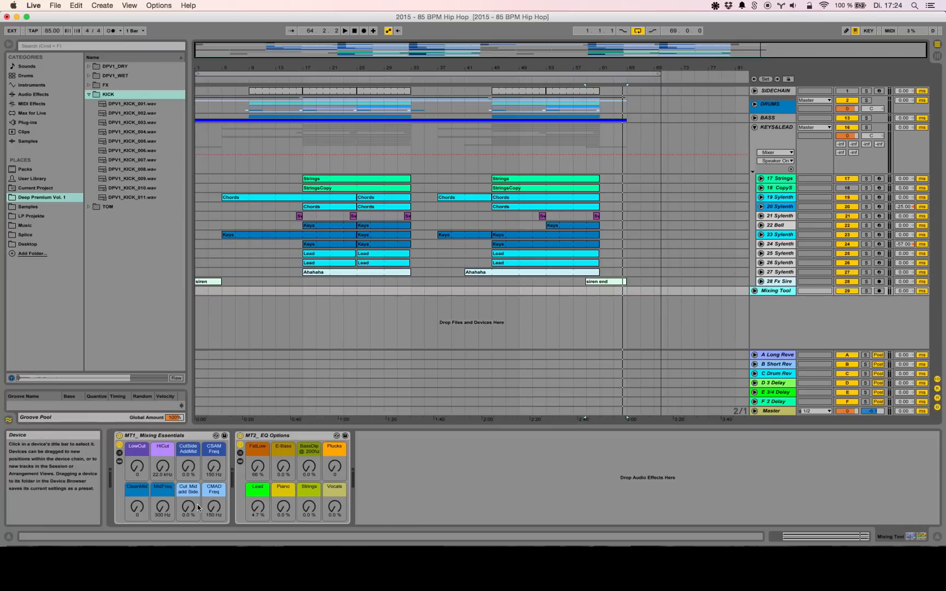
left_click(768, 119)
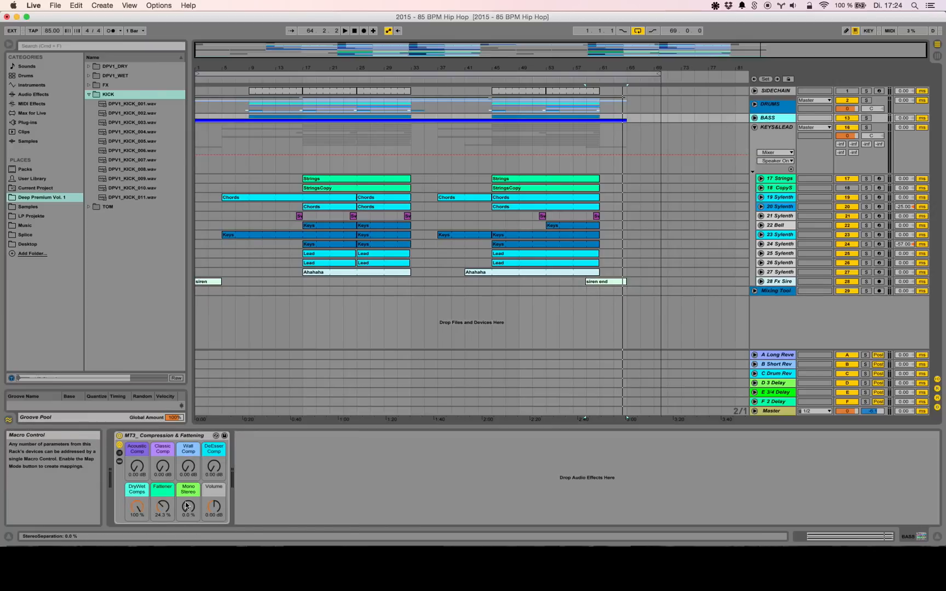
left_click(781, 179)
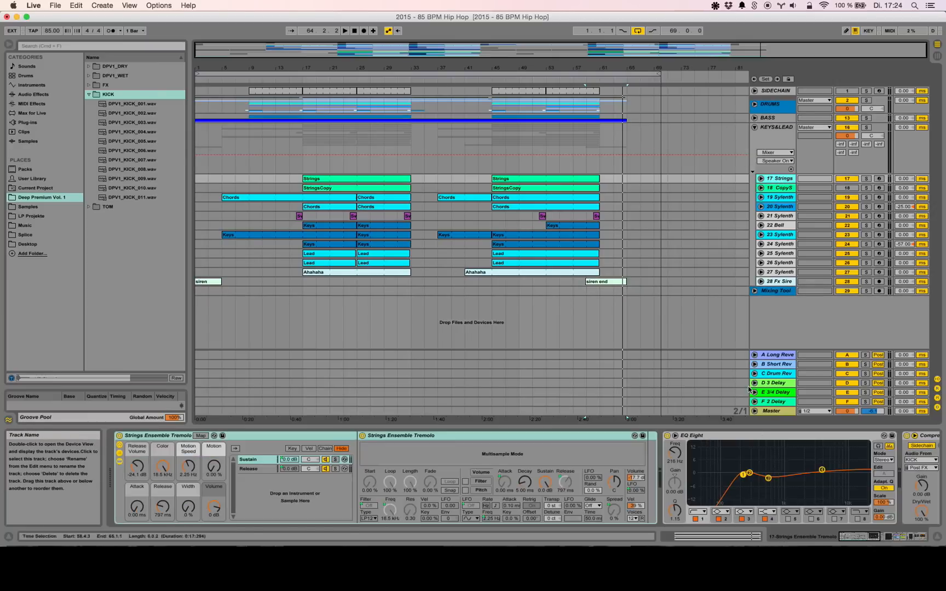
left_click_drag(868, 538, 910, 541)
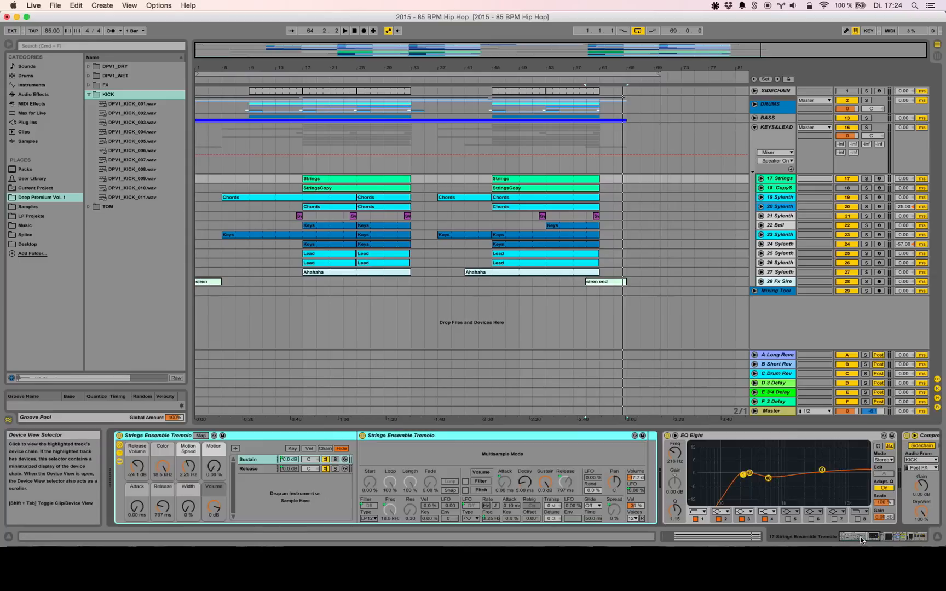
left_click(869, 537)
mouse_move(870, 537)
left_mouse_down()
mouse_move(914, 537)
mouse_move(863, 537)
left_mouse_up()
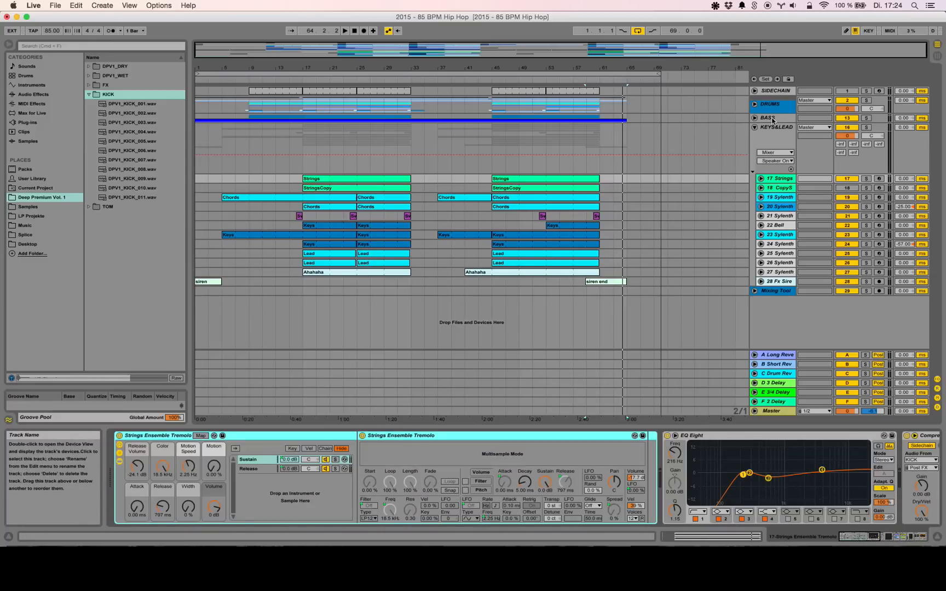